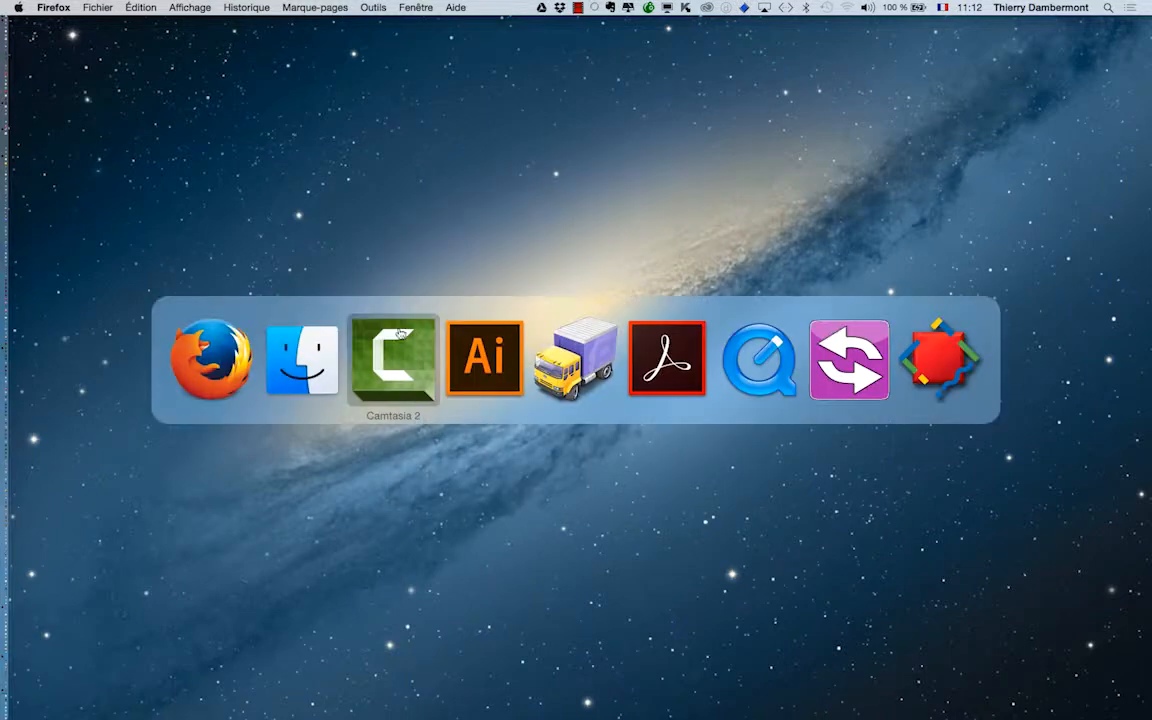
Step: Switch to Finder and display the "DOCS - AI 13 decembre 2016" folder as a list in a new window
{"action": "key", "text": "super+shift+Tab"}
{"action": "left_click", "coordinate": [96, 8]}
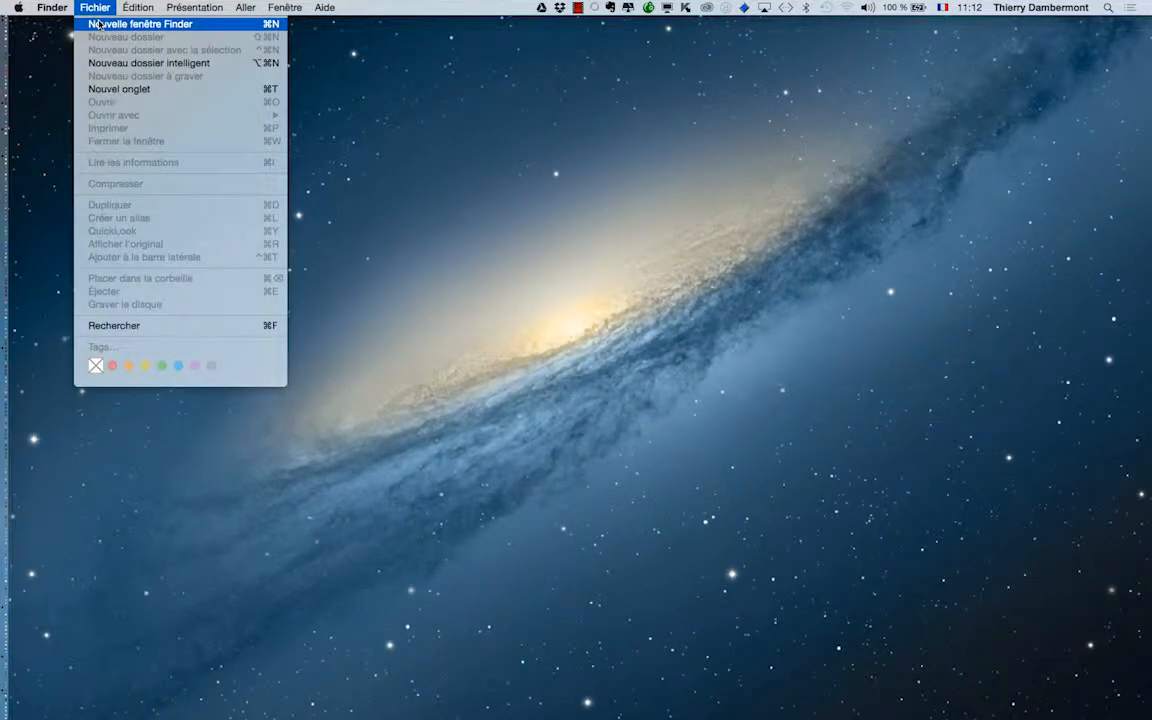
{"action": "left_click", "coordinate": [99, 23]}
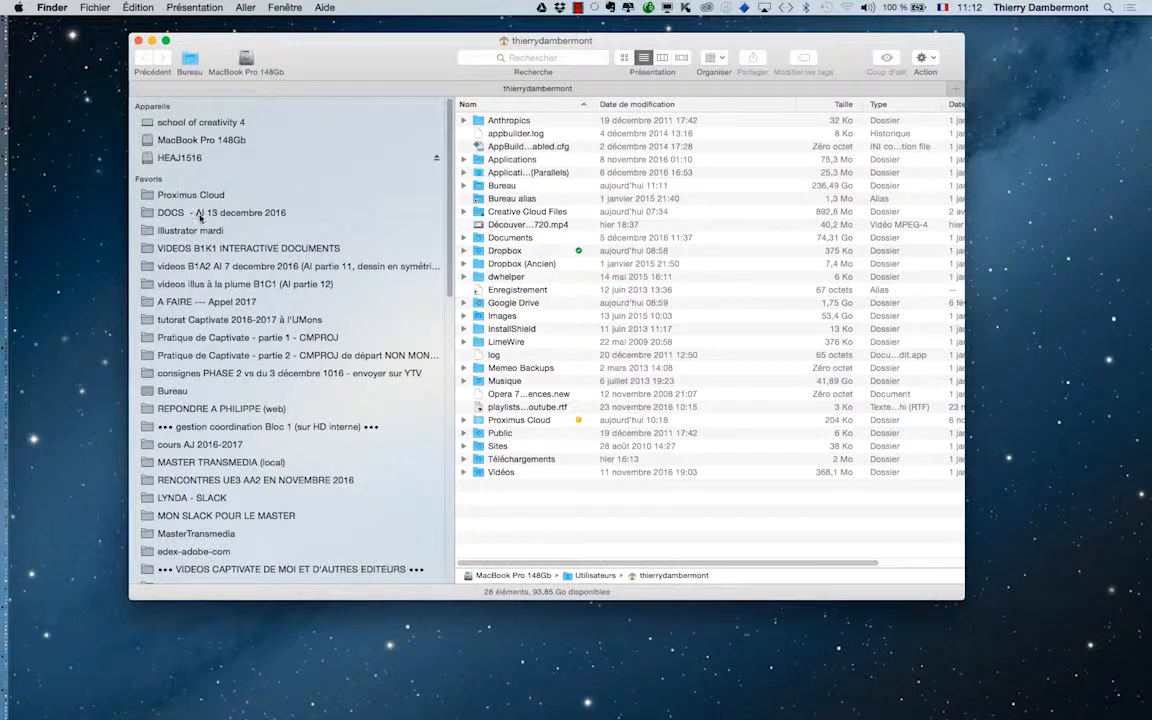
{"action": "left_click", "coordinate": [200, 212]}
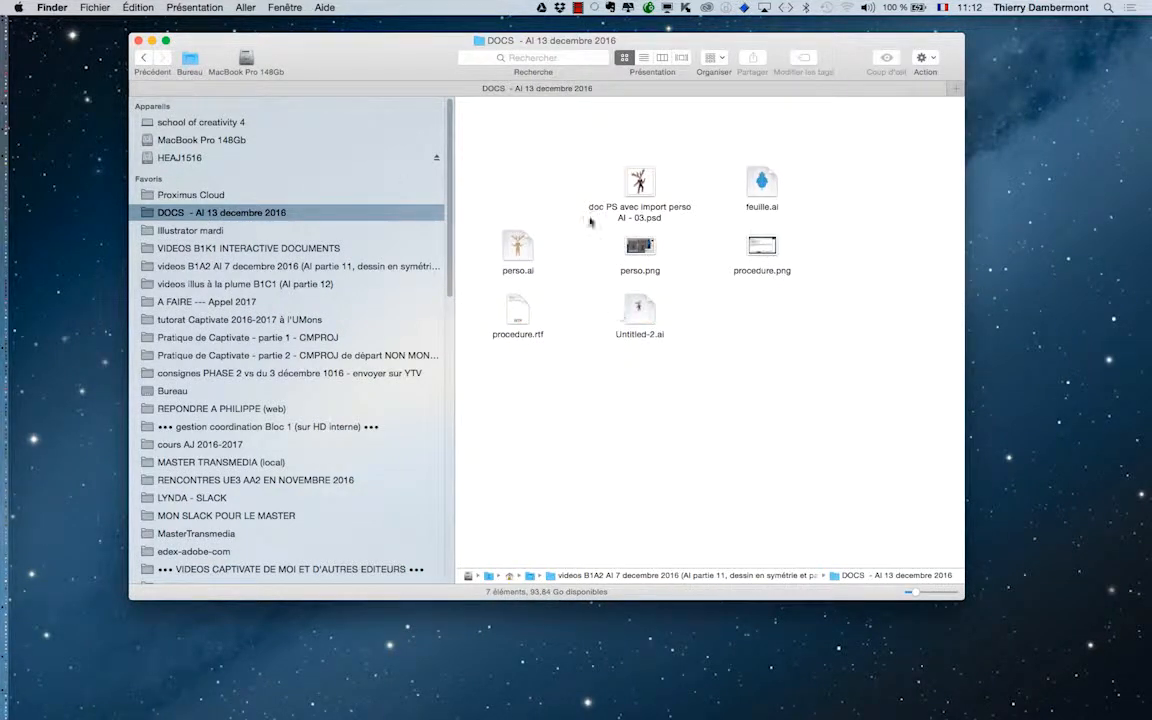
{"action": "left_click", "coordinate": [643, 57]}
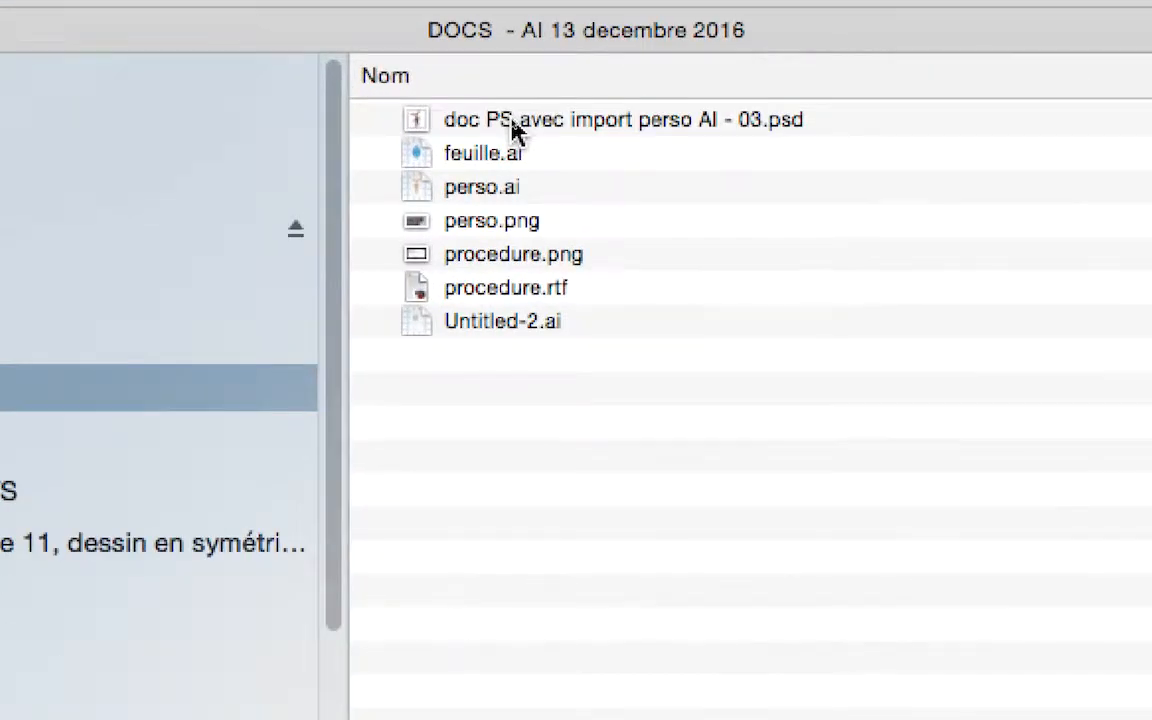
Step: Open feuille.ai and perso.ai together in Illustrator
{"action": "left_click", "coordinate": [550, 155]}
{"action": "left_click", "coordinate": [546, 188]}
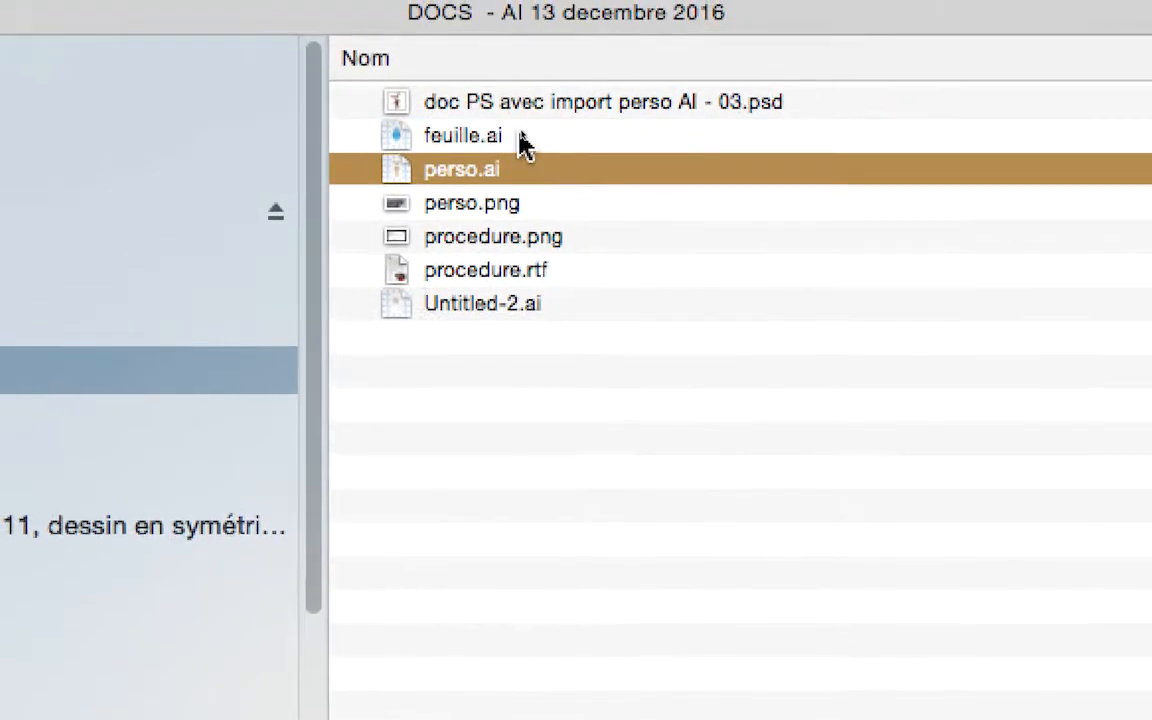
{"action": "left_click", "coordinate": [522, 118]}
{"action": "left_click", "coordinate": [522, 152]}
{"action": "left_click", "coordinate": [522, 120]}
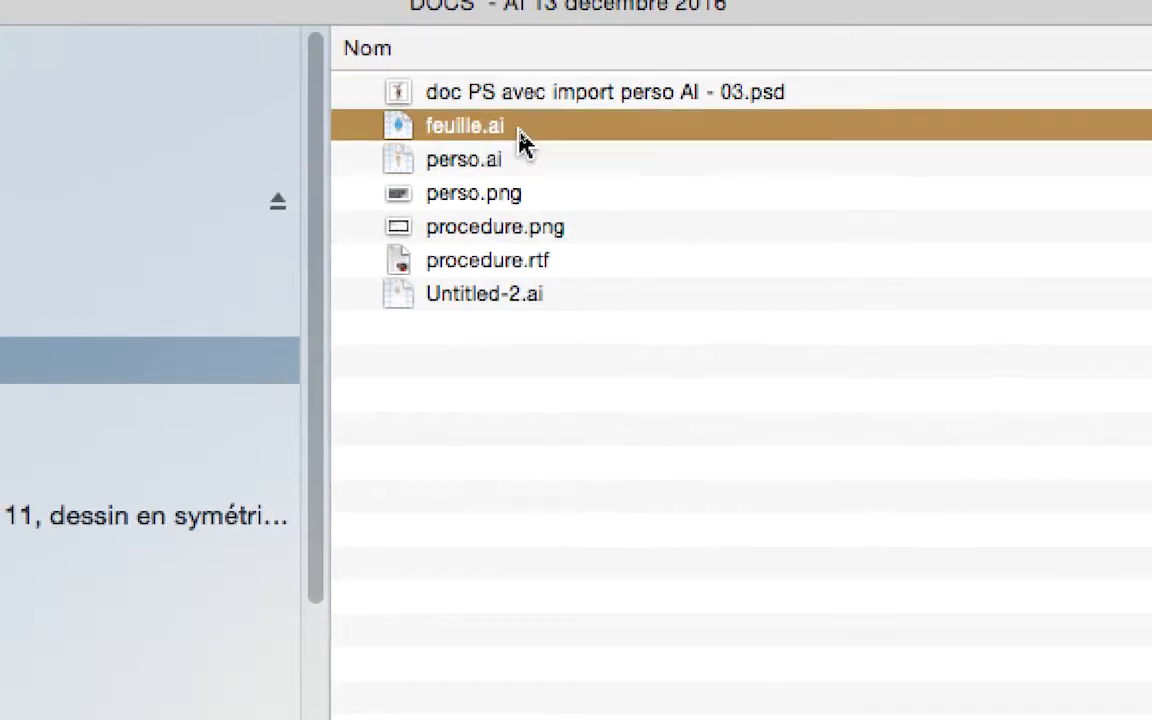
{"action": "left_click", "coordinate": [522, 152], "text": "shift"}
{"action": "double_click", "coordinate": [527, 148]}
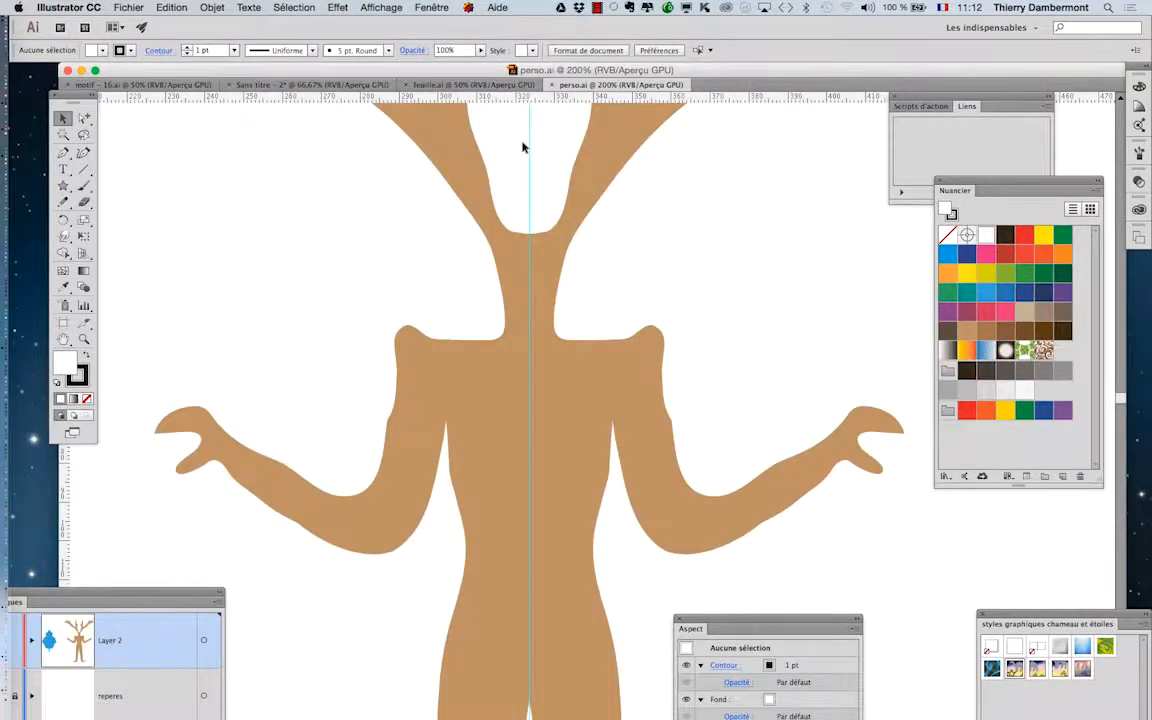
Step: Compare the artwork and artboards of feuille.ai and perso.ai, inspecting each with the Artboard tool
{"action": "scroll", "coordinate": [580, 234], "scroll_direction": "down", "scroll_amount": 3}
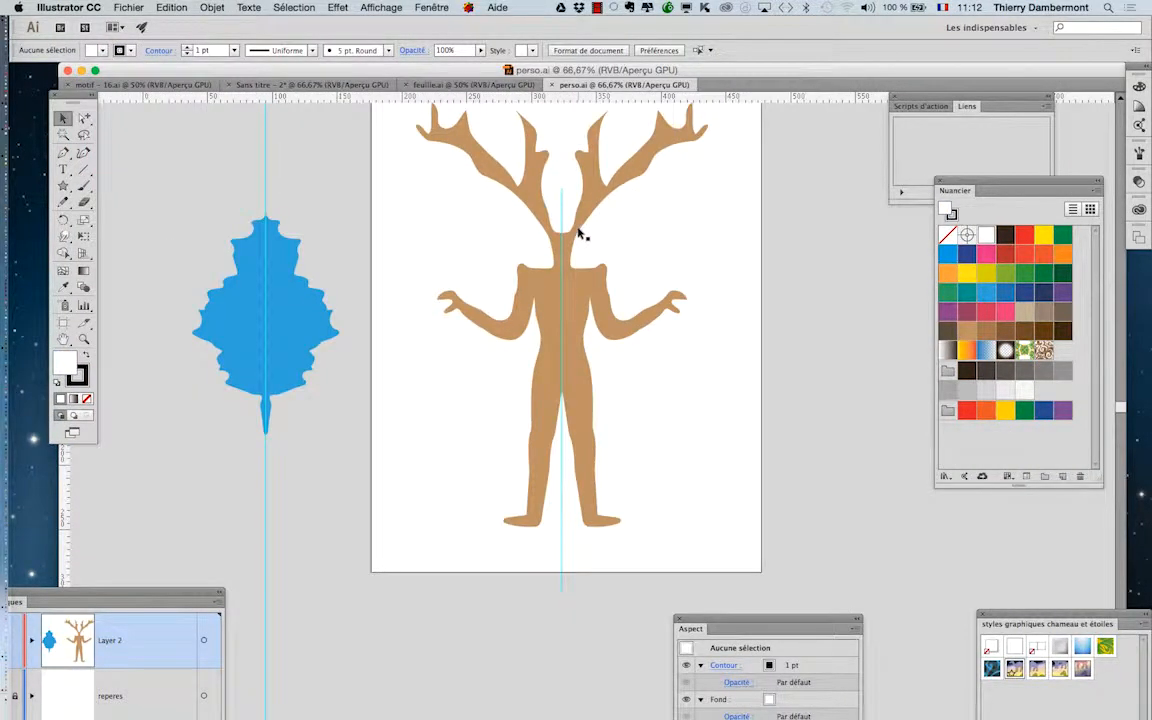
{"action": "scroll", "coordinate": [580, 234], "scroll_direction": "down", "scroll_amount": 1}
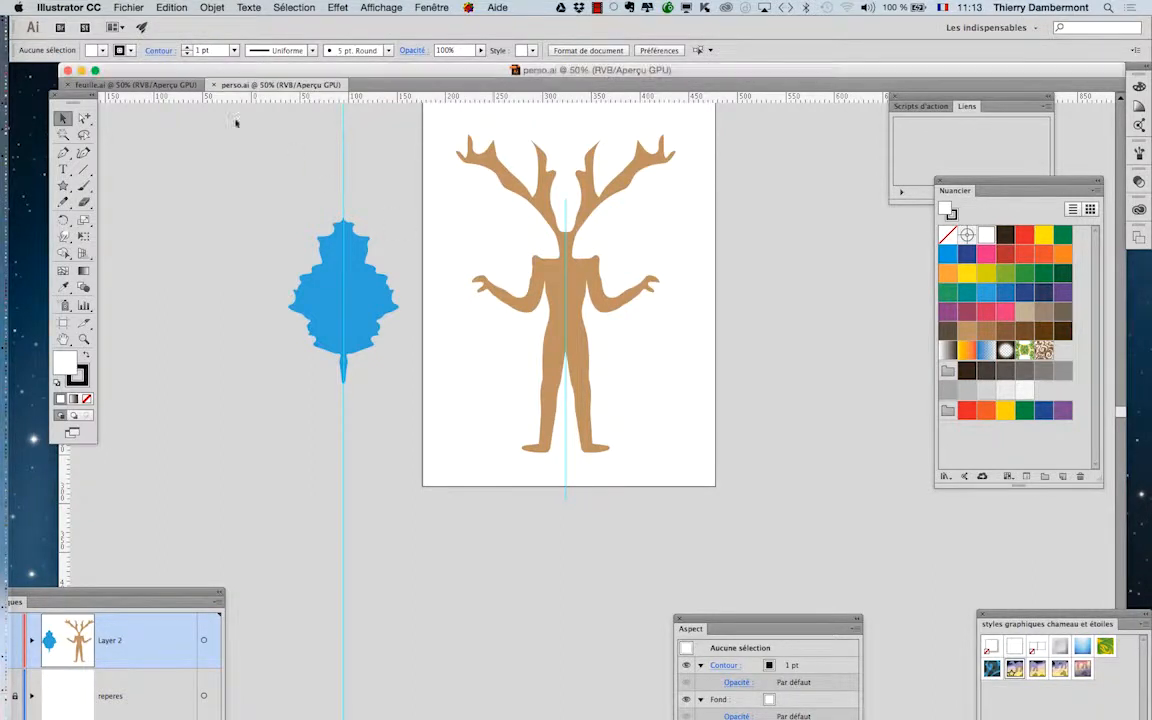
{"action": "left_click", "coordinate": [159, 85]}
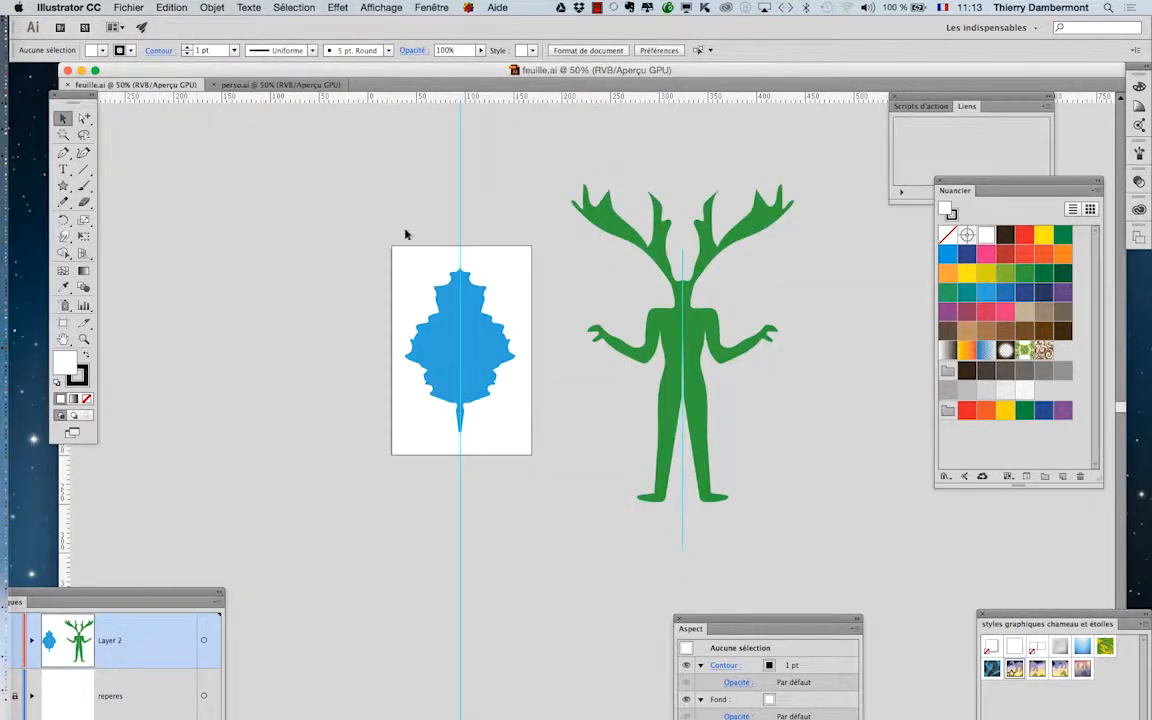
{"action": "left_click", "coordinate": [280, 85]}
{"action": "key", "text": "super+minus"}
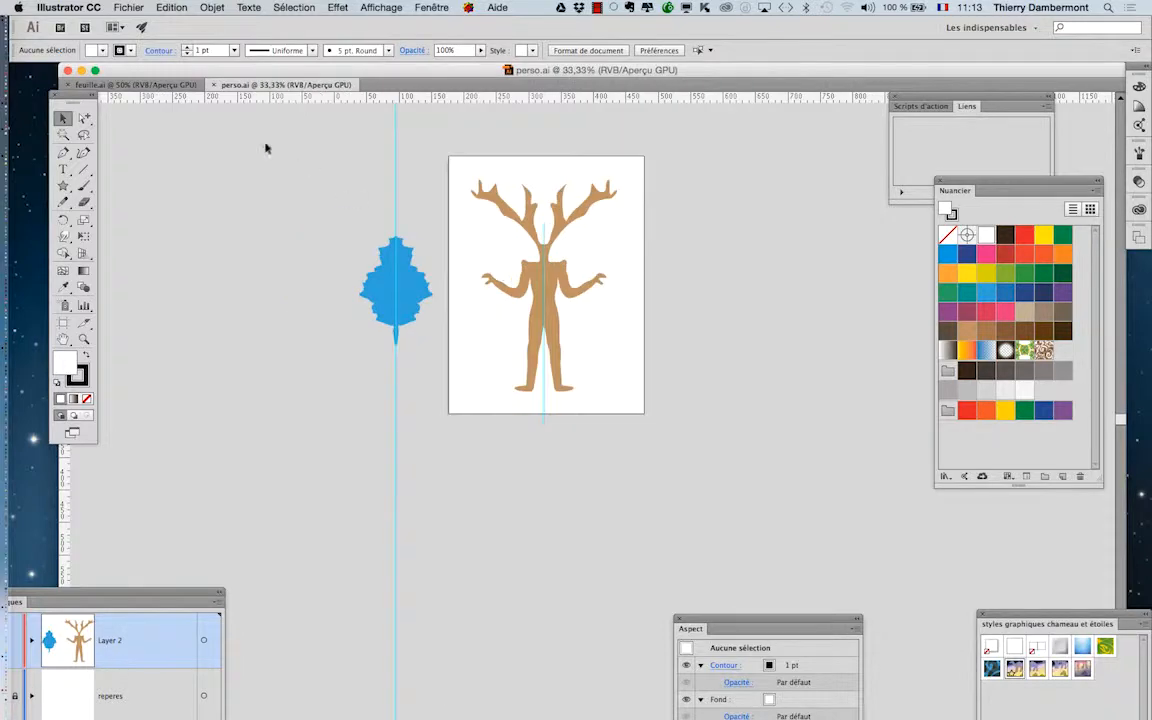
{"action": "left_click", "coordinate": [148, 85]}
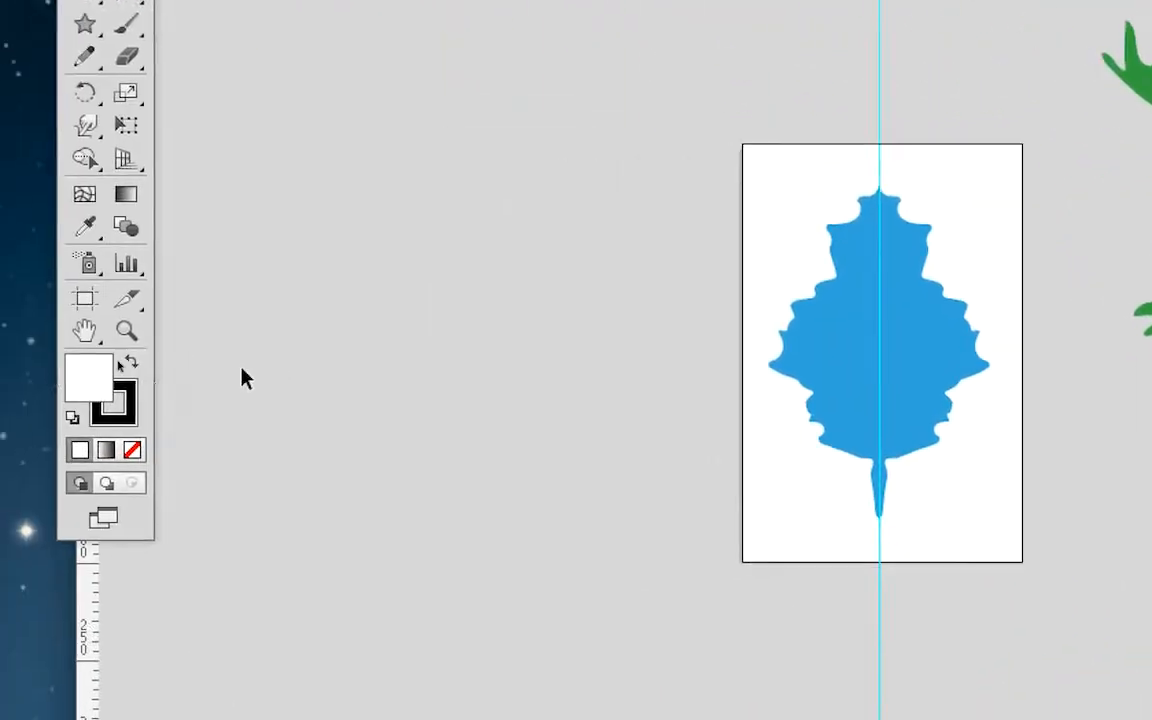
{"action": "left_click", "coordinate": [92, 308]}
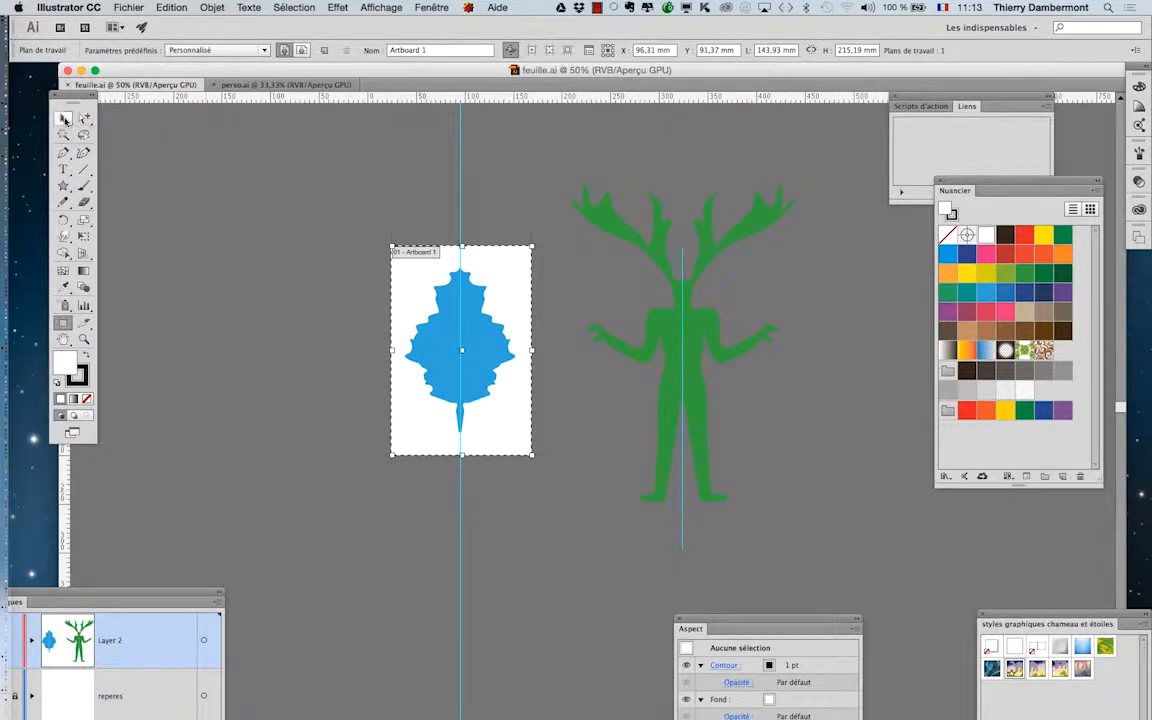
{"action": "left_click", "coordinate": [63, 118]}
{"action": "left_click", "coordinate": [285, 84]}
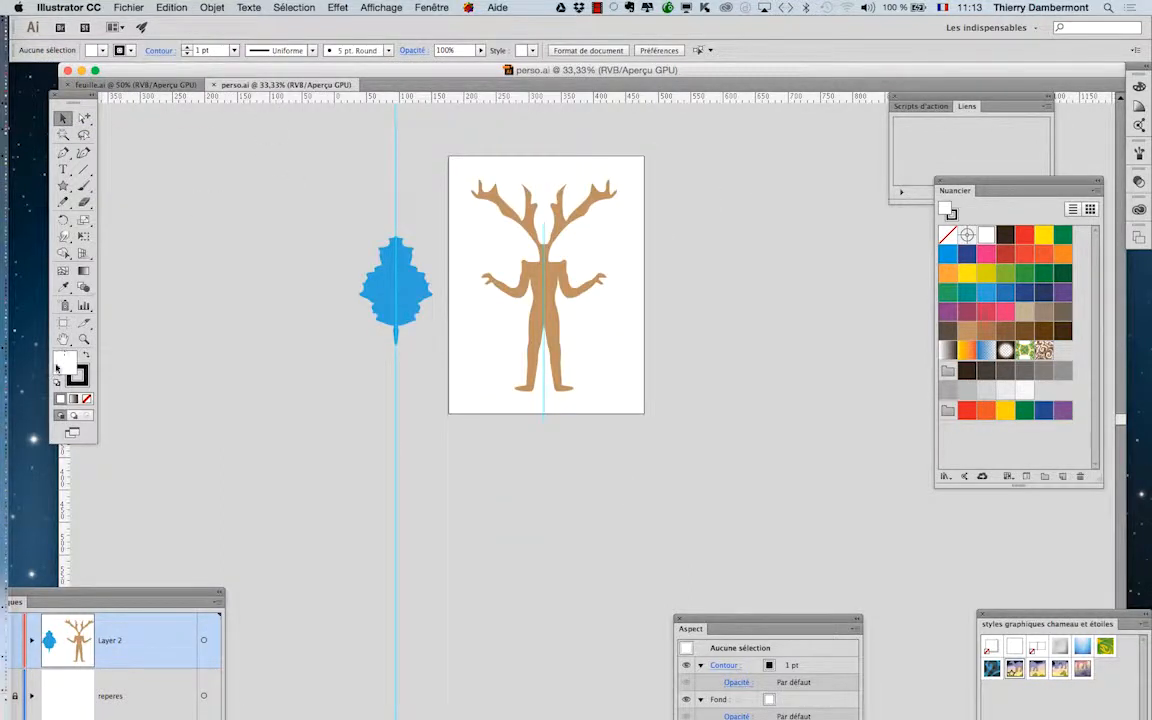
{"action": "left_click", "coordinate": [63, 322]}
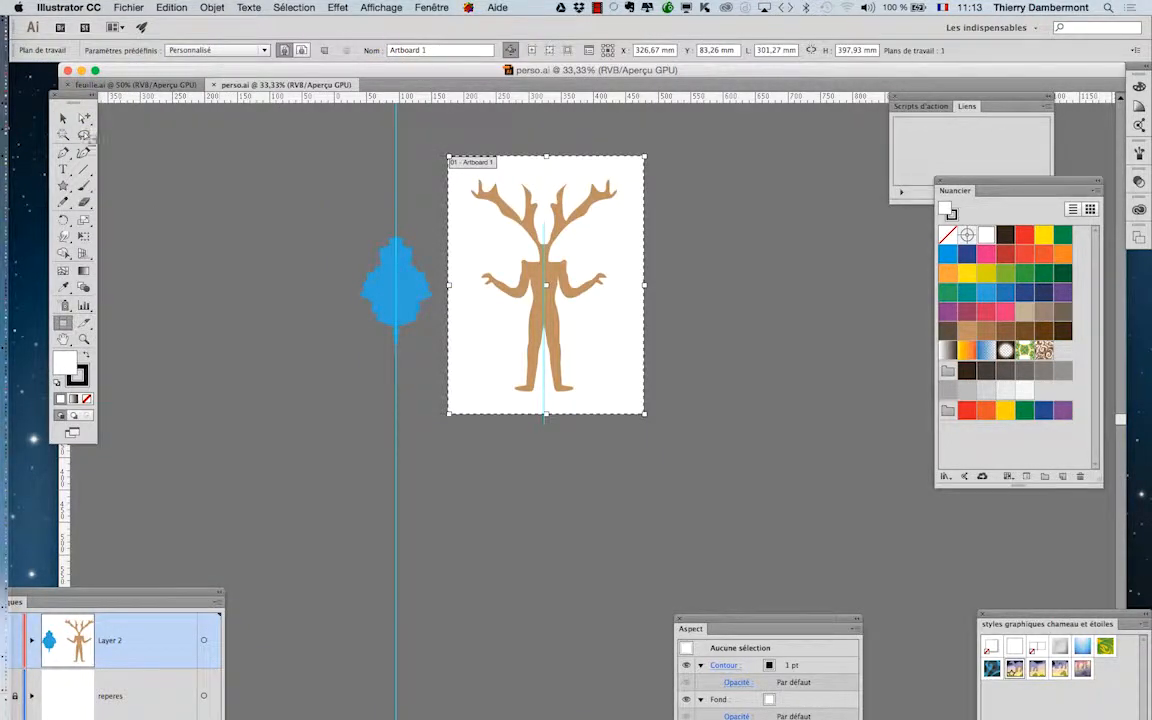
{"action": "left_click", "coordinate": [63, 118]}
Step: Select the left half of the brown character in perso.ai and reshape its shoulder, antlers and hand with the Warp tool
{"action": "scroll", "coordinate": [576, 236], "scroll_direction": "up", "scroll_amount": 1}
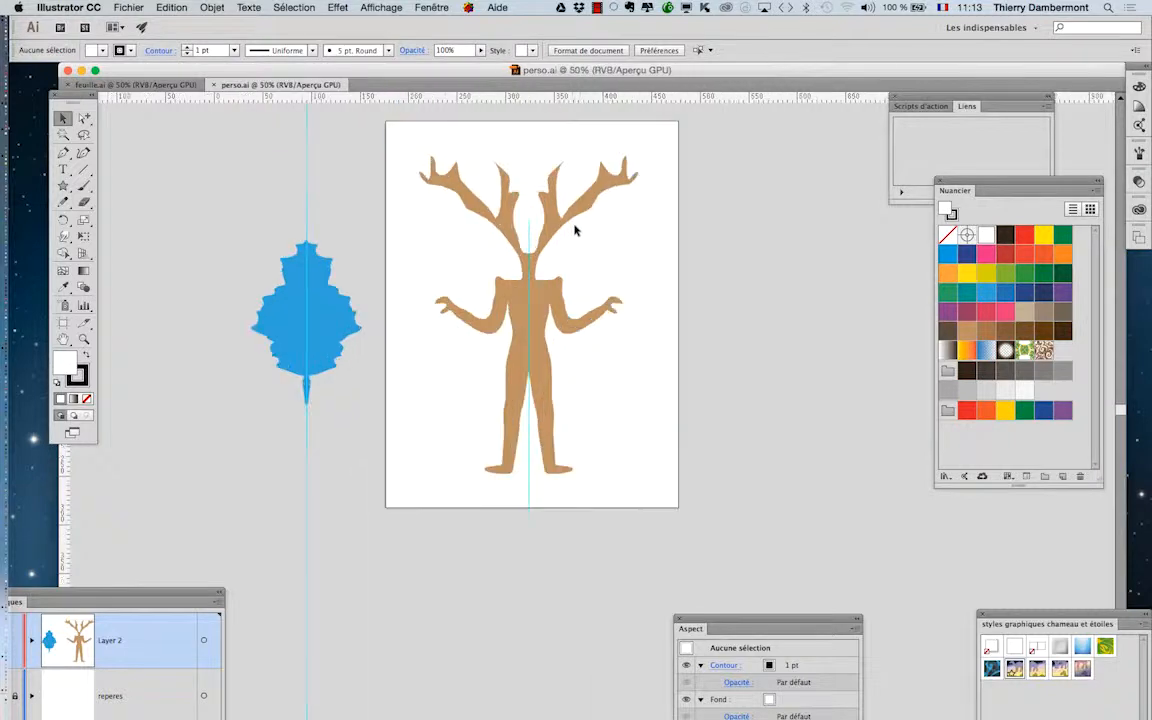
{"action": "left_click_drag", "start_coordinate": [568, 212], "coordinate": [555, 249]}
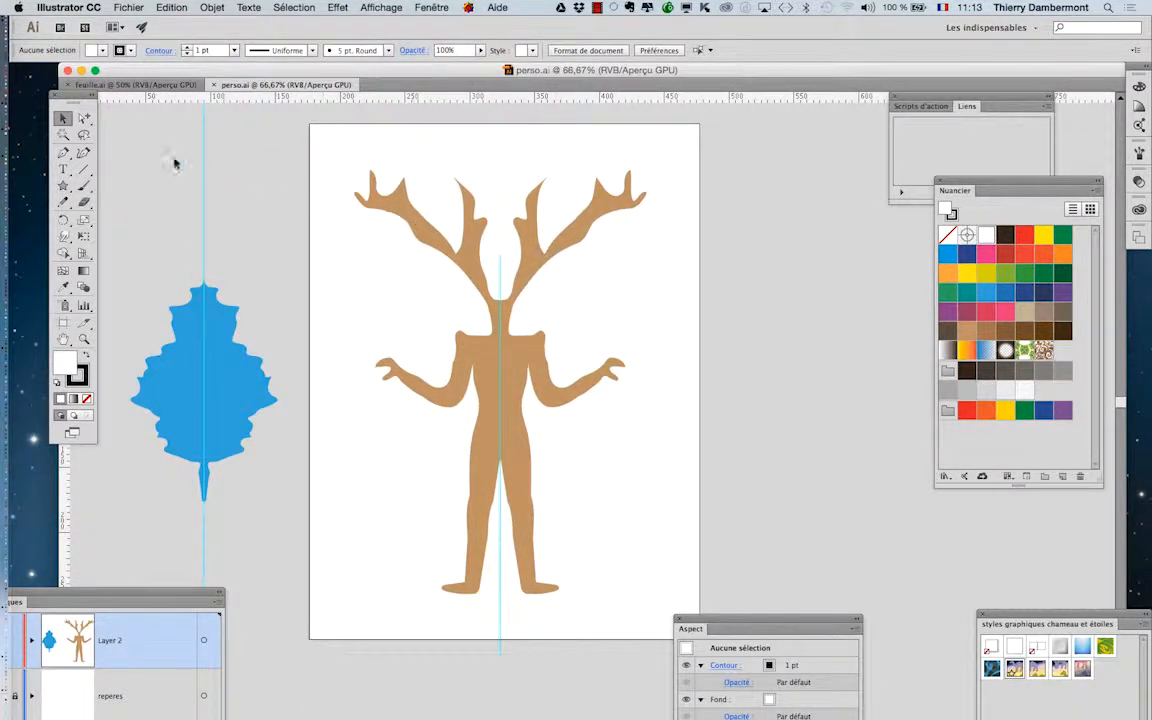
{"action": "scroll", "coordinate": [385, 233], "scroll_direction": "up", "scroll_amount": 1}
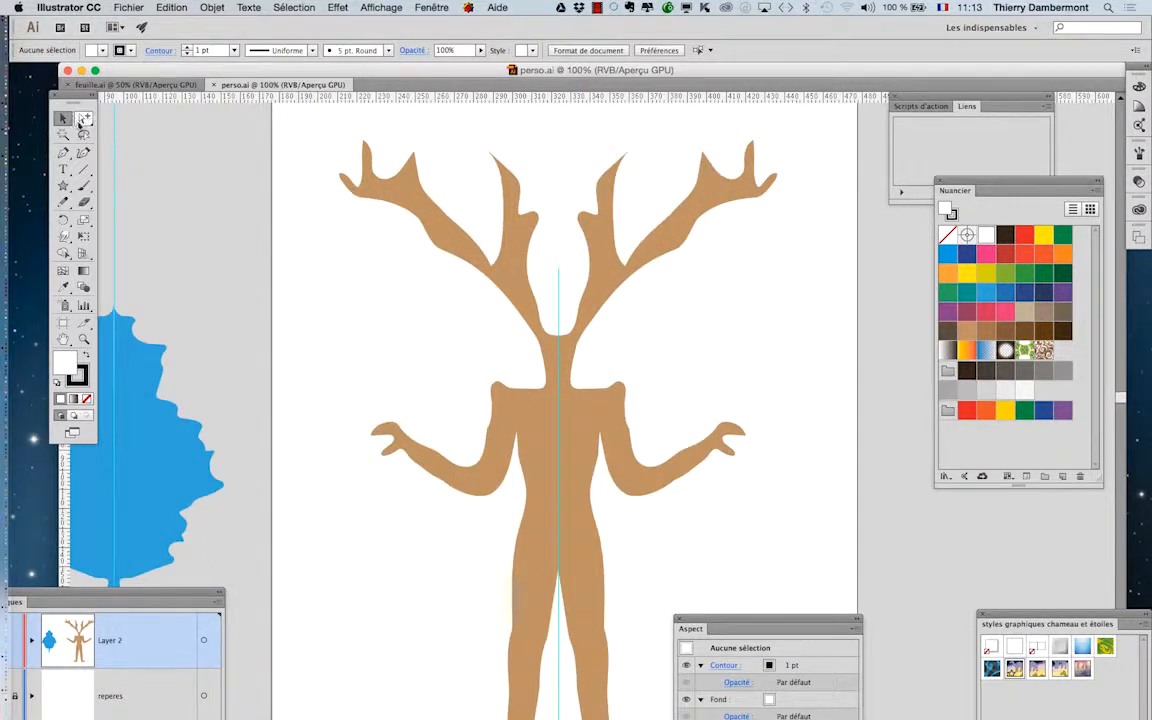
{"action": "left_click", "coordinate": [64, 237]}
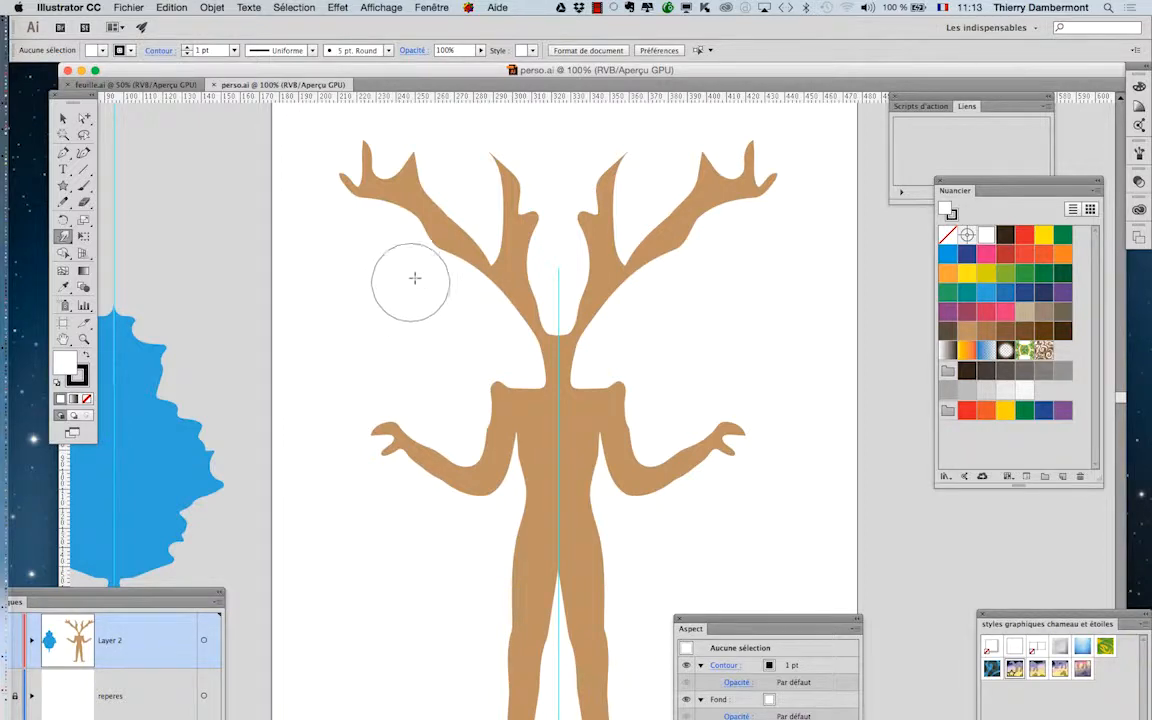
{"action": "left_click", "coordinate": [440, 252], "text": "super"}
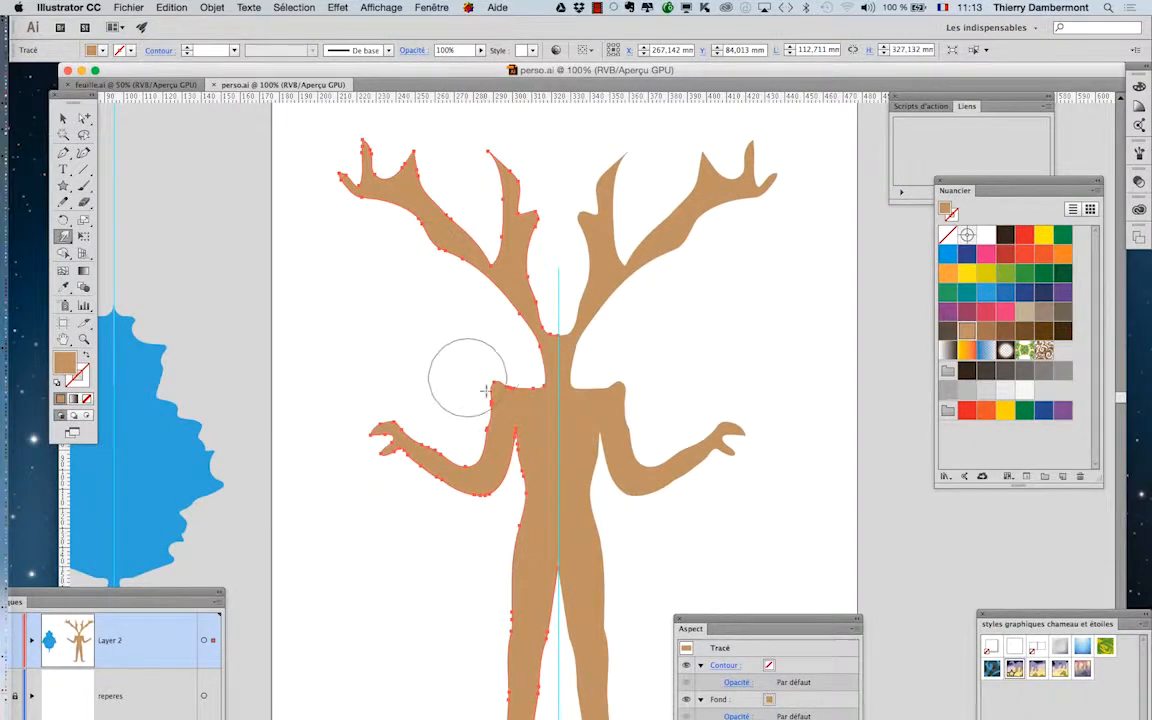
{"action": "mouse_move", "coordinate": [487, 390]}
{"action": "left_mouse_down"}
{"action": "mouse_move", "coordinate": [470, 308]}
{"action": "mouse_move", "coordinate": [487, 285]}
{"action": "mouse_move", "coordinate": [447, 280]}
{"action": "mouse_move", "coordinate": [441, 242]}
{"action": "mouse_move", "coordinate": [412, 242]}
{"action": "mouse_move", "coordinate": [406, 208]}
{"action": "mouse_move", "coordinate": [364, 210]}
{"action": "mouse_move", "coordinate": [356, 244]}
{"action": "left_mouse_up"}
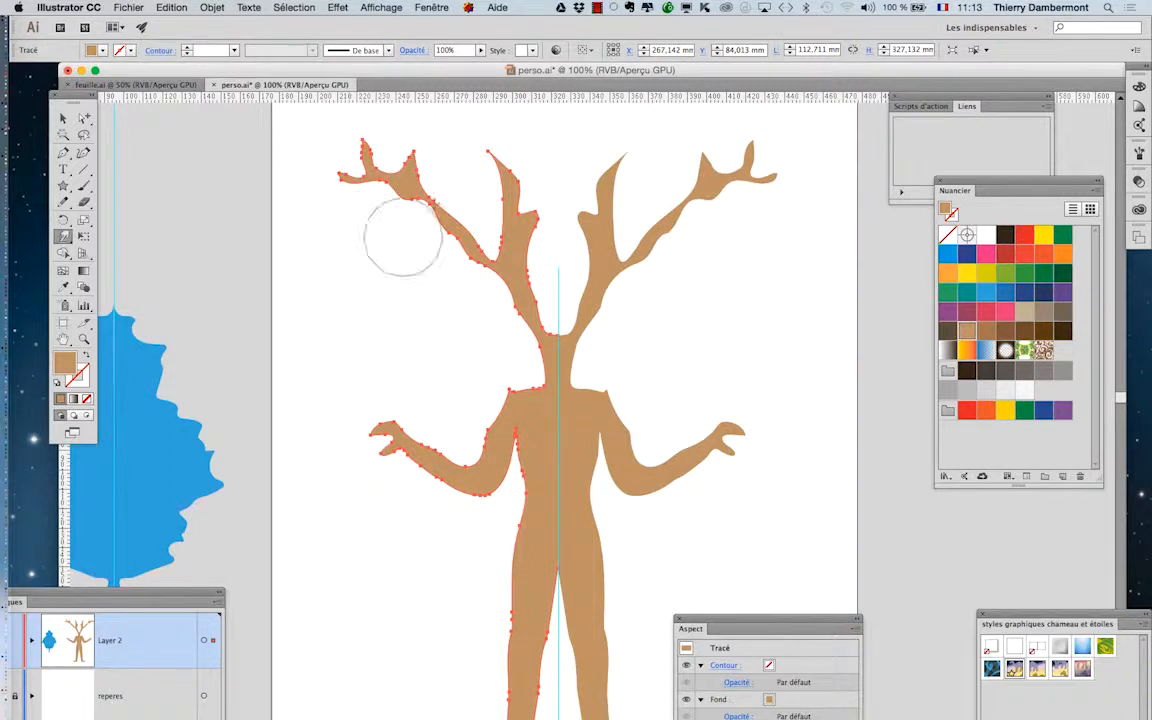
{"action": "mouse_move", "coordinate": [516, 196]}
{"action": "left_mouse_down"}
{"action": "mouse_move", "coordinate": [487, 217]}
{"action": "mouse_move", "coordinate": [431, 207]}
{"action": "mouse_move", "coordinate": [409, 232]}
{"action": "left_mouse_up"}
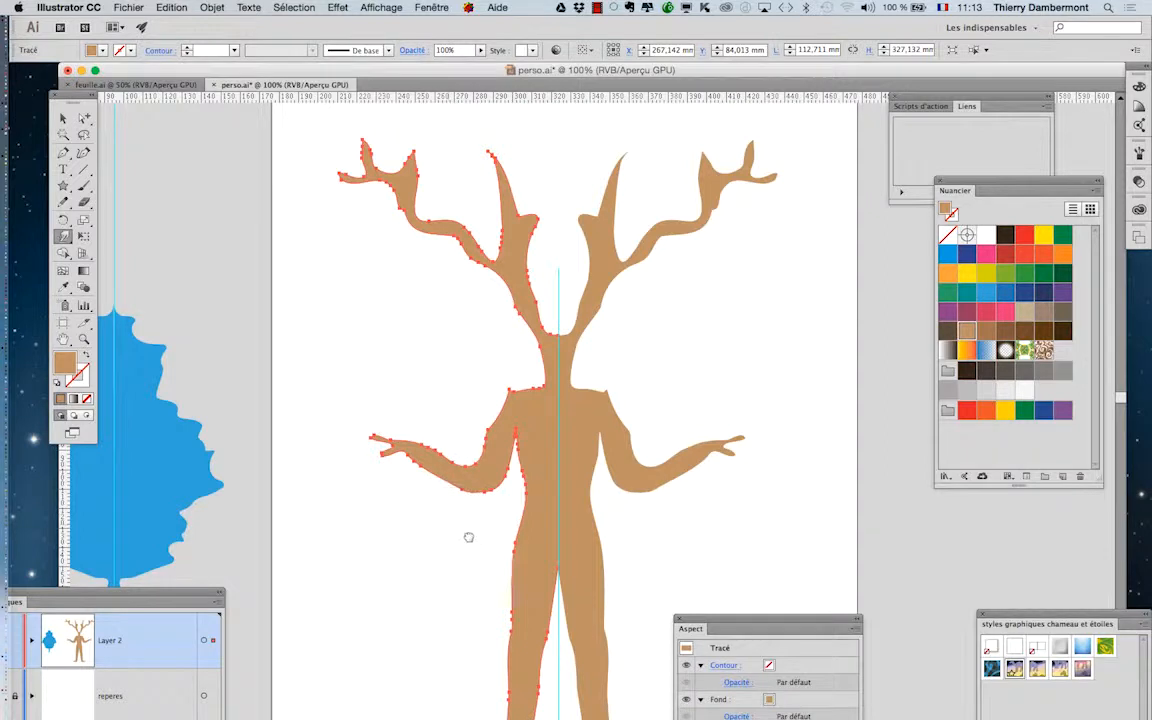
Step: Warp the hip and leg outline of the character's left half into fuller curves and deselect it
{"action": "mouse_move", "coordinate": [468, 537]}
{"action": "left_mouse_down"}
{"action": "mouse_move", "coordinate": [427, 327]}
{"action": "mouse_move", "coordinate": [458, 362]}
{"action": "mouse_move", "coordinate": [463, 411]}
{"action": "mouse_move", "coordinate": [443, 484]}
{"action": "mouse_move", "coordinate": [460, 332]}
{"action": "mouse_move", "coordinate": [452, 337]}
{"action": "mouse_move", "coordinate": [449, 420]}
{"action": "mouse_move", "coordinate": [460, 305]}
{"action": "mouse_move", "coordinate": [484, 293]}
{"action": "mouse_move", "coordinate": [462, 275]}
{"action": "mouse_move", "coordinate": [470, 310]}
{"action": "left_mouse_up"}
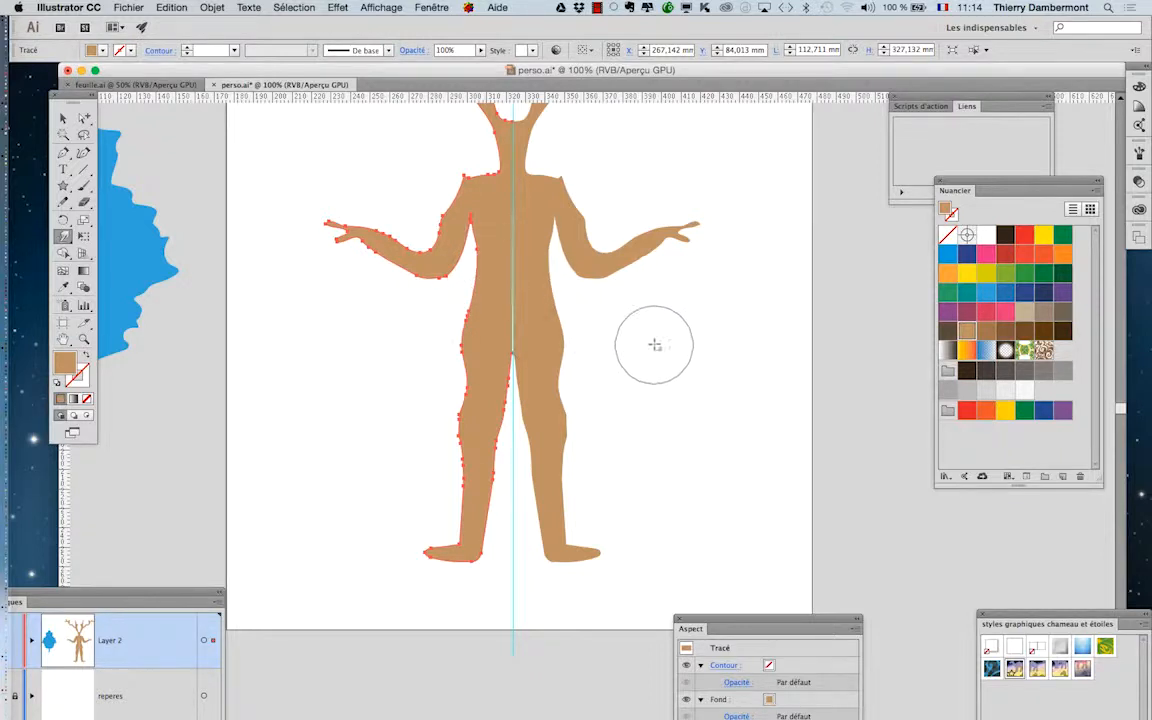
{"action": "scroll", "coordinate": [650, 343], "scroll_direction": "down", "scroll_amount": 1}
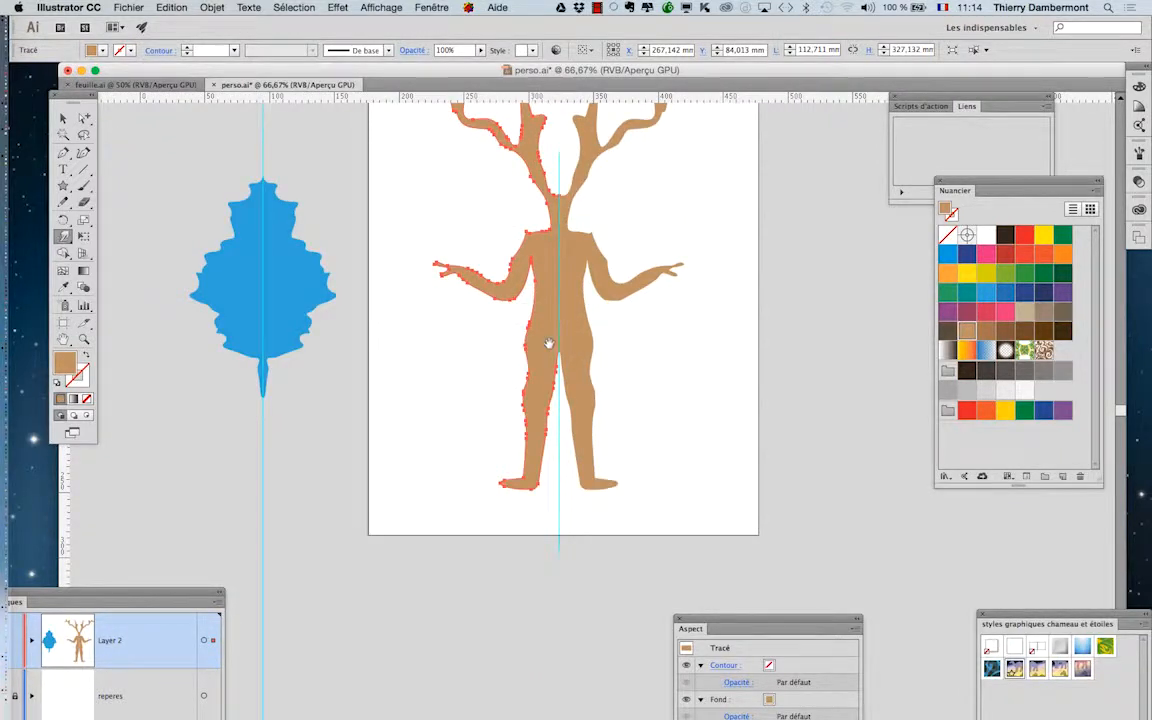
{"action": "left_click_drag", "start_coordinate": [548, 343], "coordinate": [542, 423]}
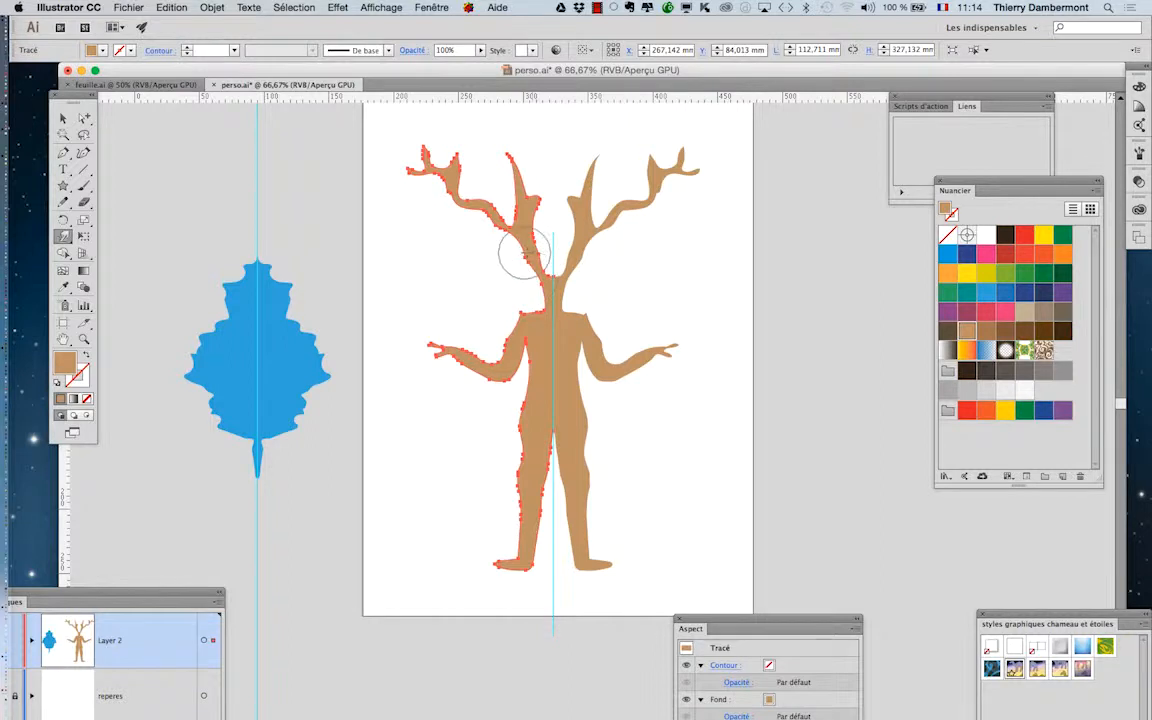
{"action": "left_click", "coordinate": [517, 287], "text": "super"}
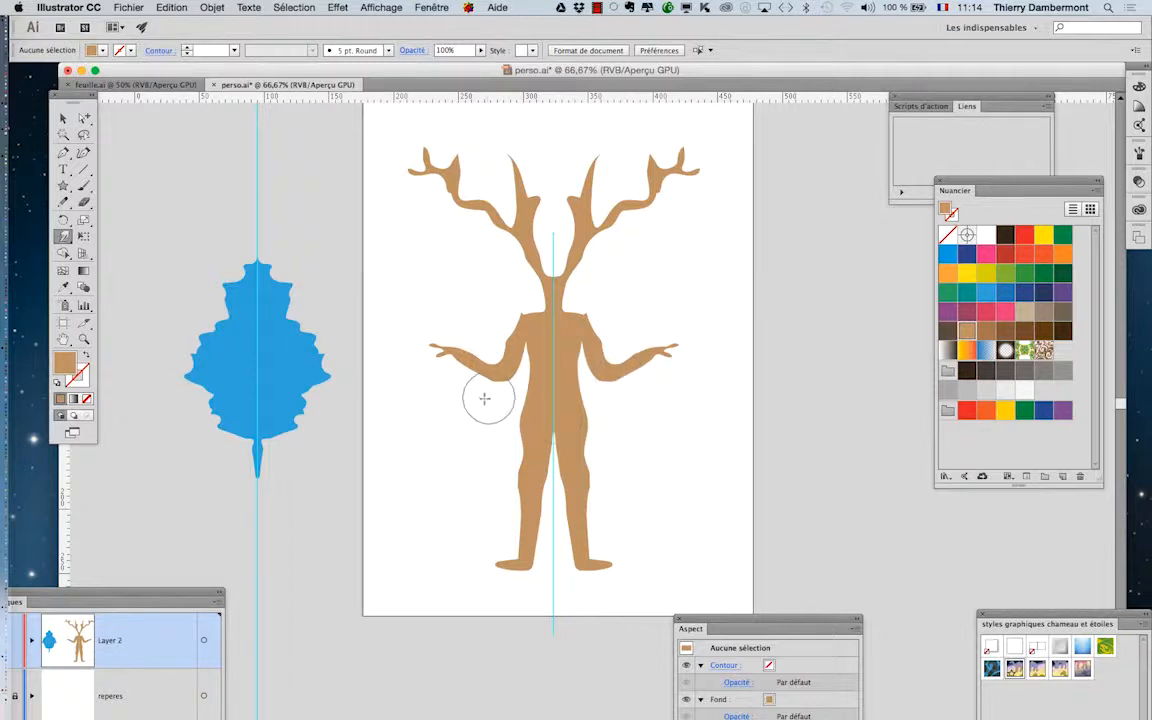
Step: Warp the left half of the blue leaf to smooth its jagged edge and form a pointed tip, then deselect it
{"action": "scroll", "coordinate": [203, 358], "scroll_direction": "up", "scroll_amount": 1}
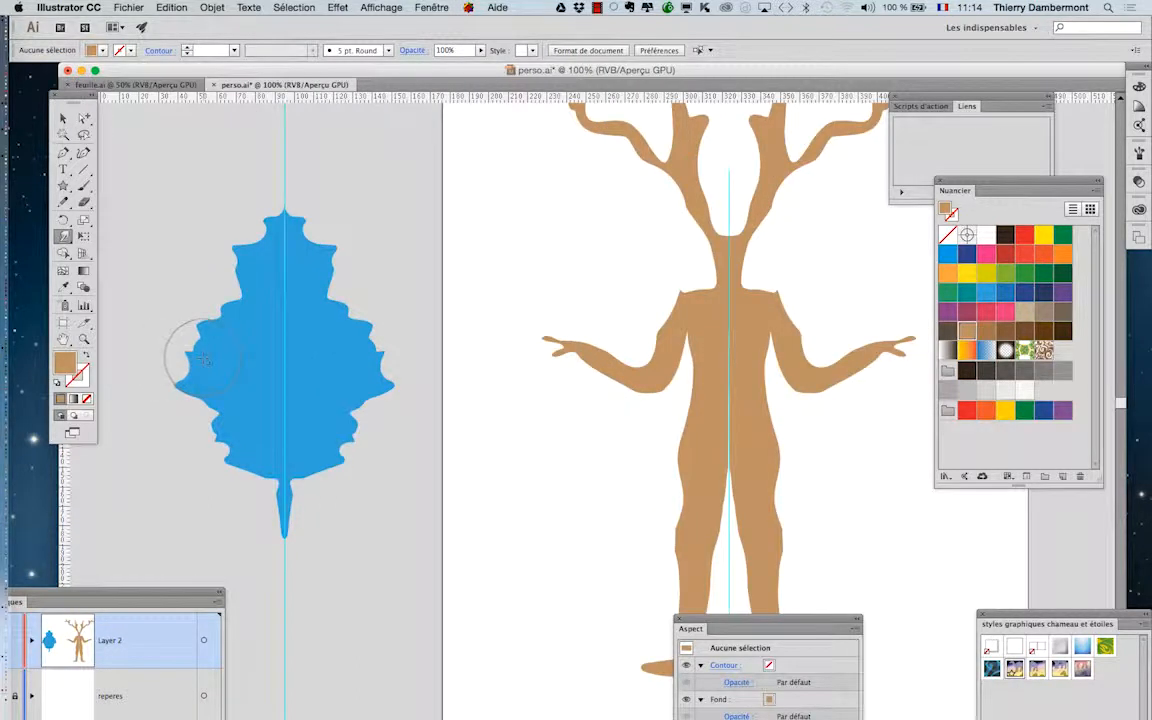
{"action": "left_click", "coordinate": [248, 359], "text": "super"}
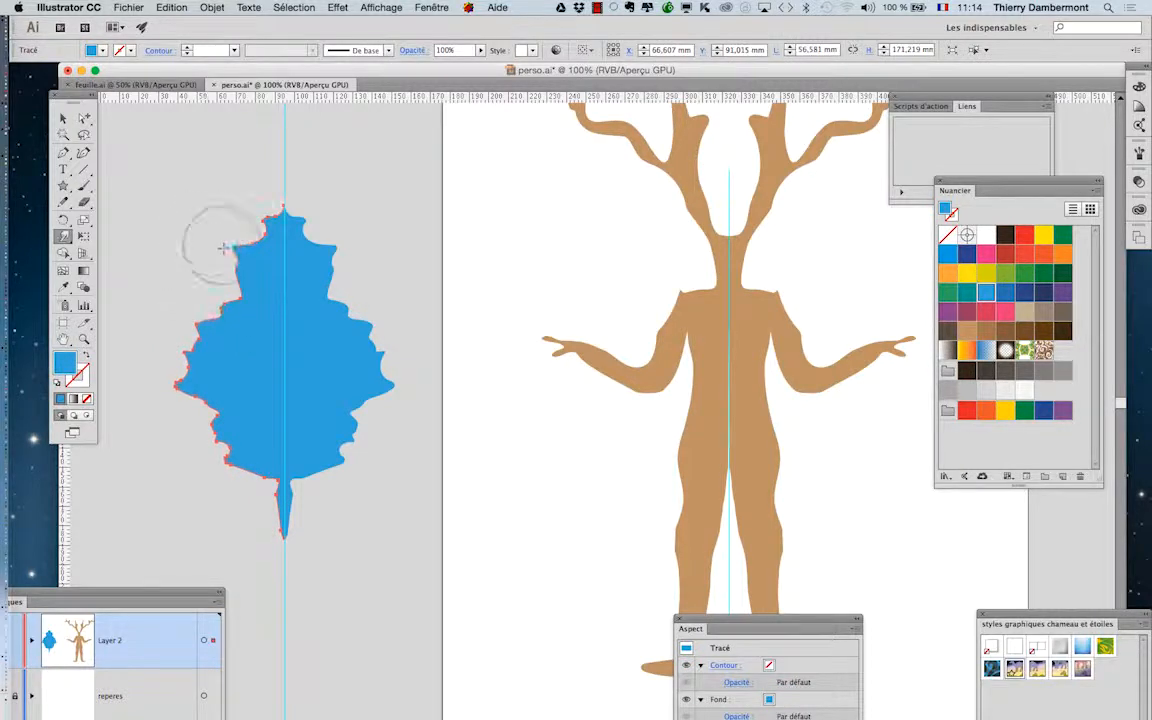
{"action": "mouse_move", "coordinate": [215, 241]}
{"action": "left_mouse_down"}
{"action": "mouse_move", "coordinate": [190, 295]}
{"action": "mouse_move", "coordinate": [177, 334]}
{"action": "mouse_move", "coordinate": [176, 372]}
{"action": "mouse_move", "coordinate": [198, 371]}
{"action": "mouse_move", "coordinate": [185, 383]}
{"action": "mouse_move", "coordinate": [178, 354]}
{"action": "mouse_move", "coordinate": [201, 421]}
{"action": "mouse_move", "coordinate": [220, 438]}
{"action": "mouse_move", "coordinate": [198, 397]}
{"action": "mouse_move", "coordinate": [201, 375]}
{"action": "mouse_move", "coordinate": [171, 349]}
{"action": "mouse_move", "coordinate": [180, 338]}
{"action": "mouse_move", "coordinate": [203, 349]}
{"action": "mouse_move", "coordinate": [184, 358]}
{"action": "mouse_move", "coordinate": [210, 395]}
{"action": "mouse_move", "coordinate": [198, 419]}
{"action": "mouse_move", "coordinate": [217, 432]}
{"action": "mouse_move", "coordinate": [231, 226]}
{"action": "mouse_move", "coordinate": [242, 218]}
{"action": "mouse_move", "coordinate": [240, 250]}
{"action": "left_mouse_up"}
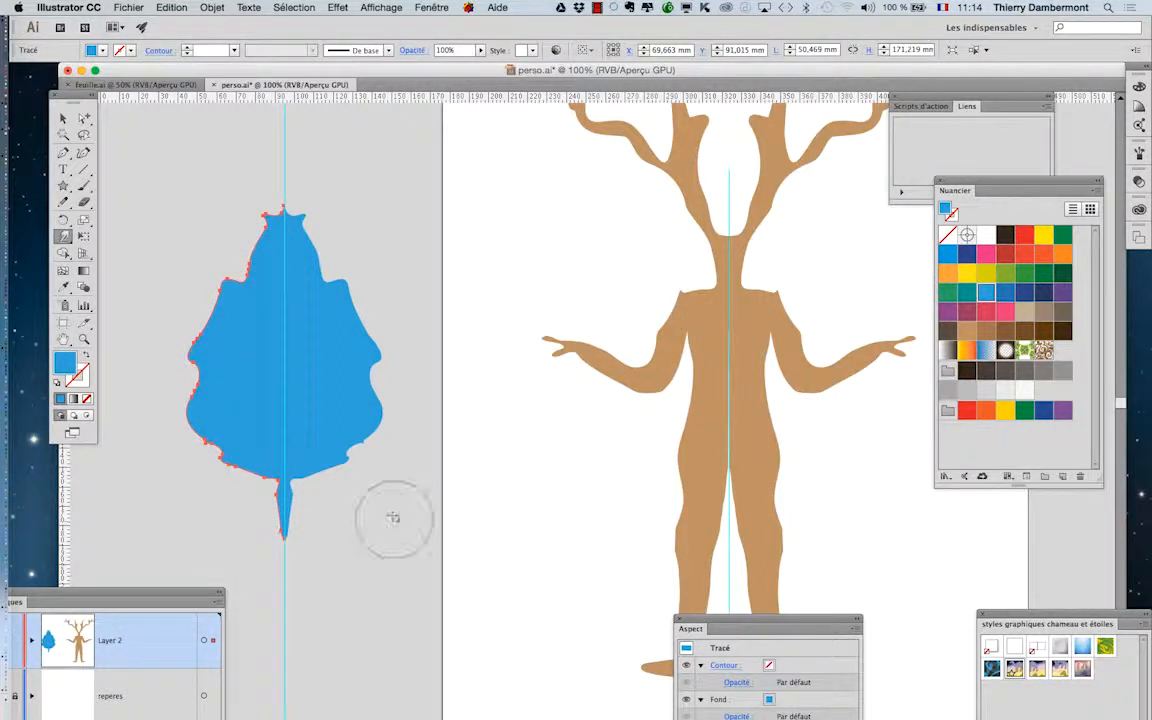
{"action": "scroll", "coordinate": [390, 514], "scroll_direction": "down", "scroll_amount": 1}
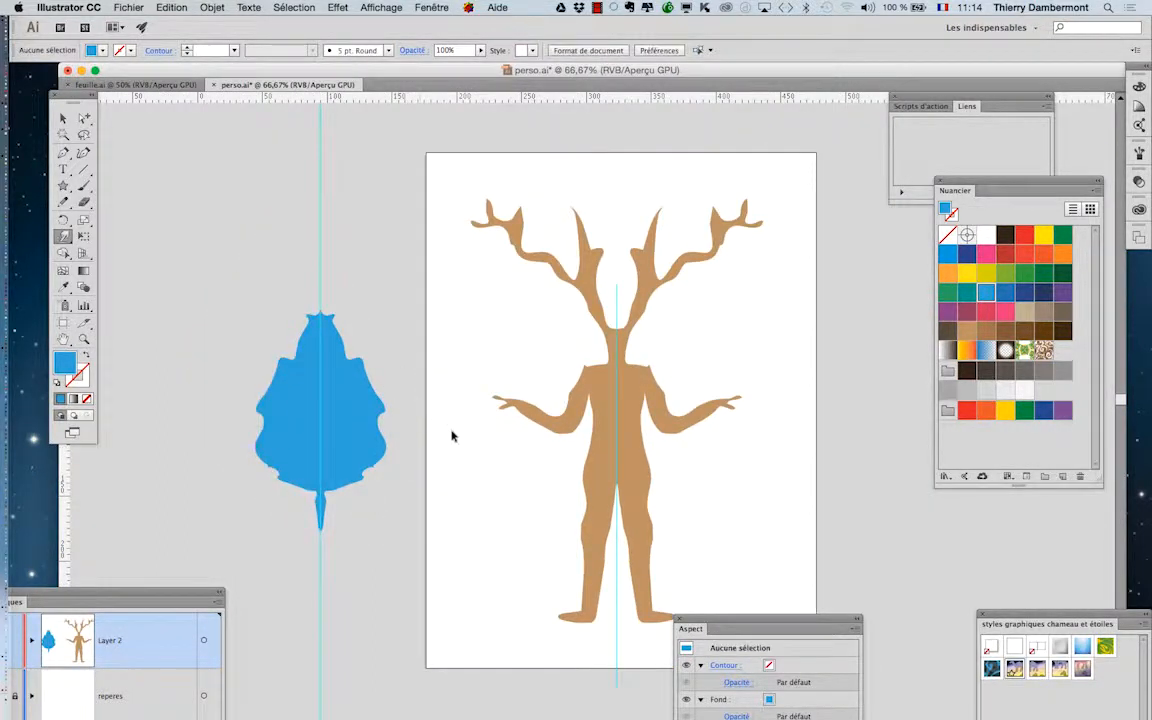
{"action": "scroll", "coordinate": [452, 437], "scroll_direction": "down", "scroll_amount": 2}
{"action": "mouse_move", "coordinate": [287, 278]}
{"action": "left_mouse_down"}
{"action": "mouse_move", "coordinate": [288, 249]}
{"action": "mouse_move", "coordinate": [265, 238]}
{"action": "left_mouse_up"}
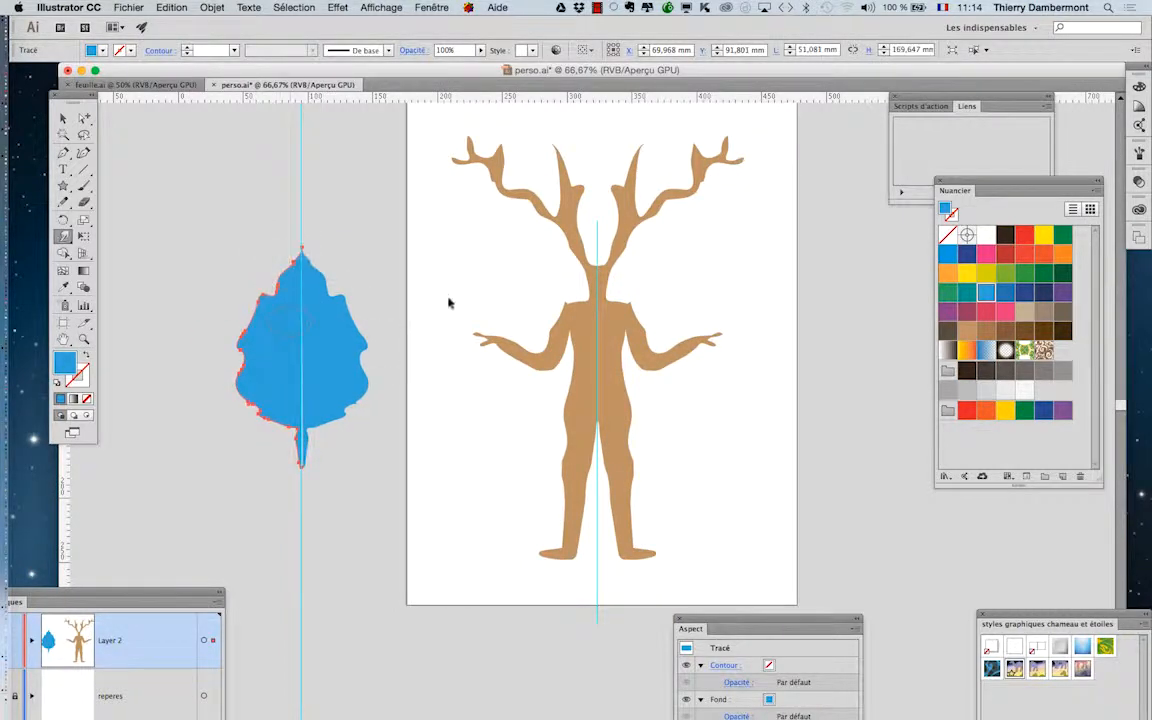
{"action": "key", "text": "super+shift+a"}
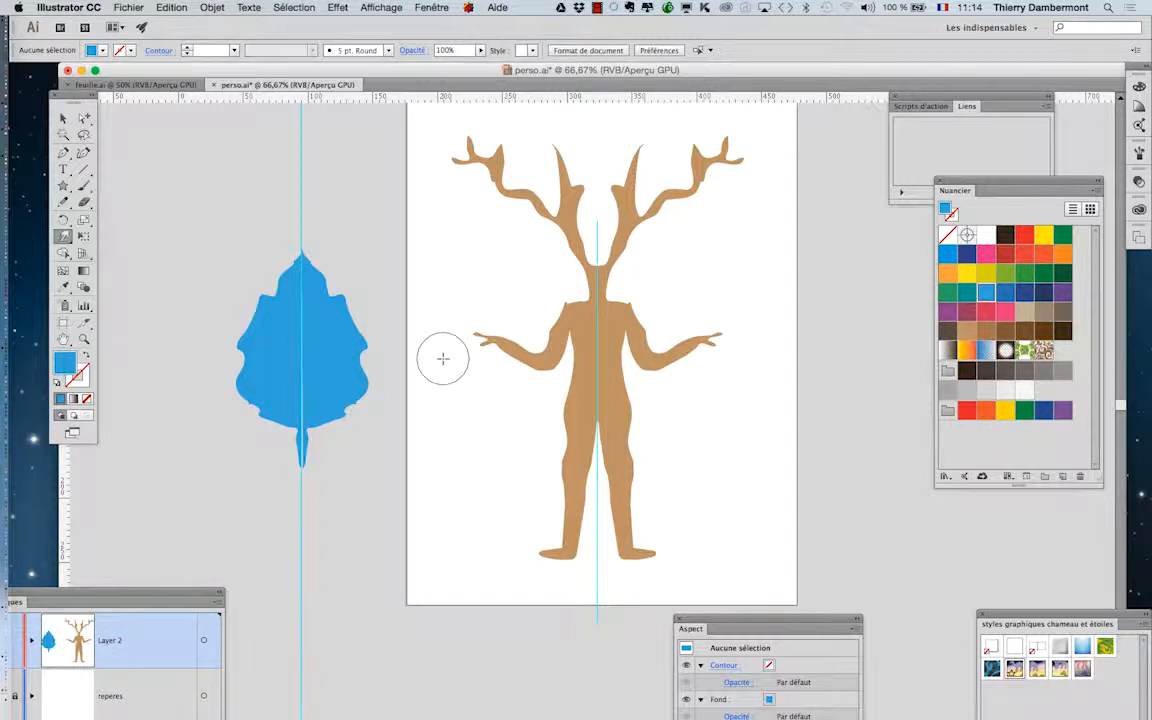
{"action": "left_click", "coordinate": [213, 8]}
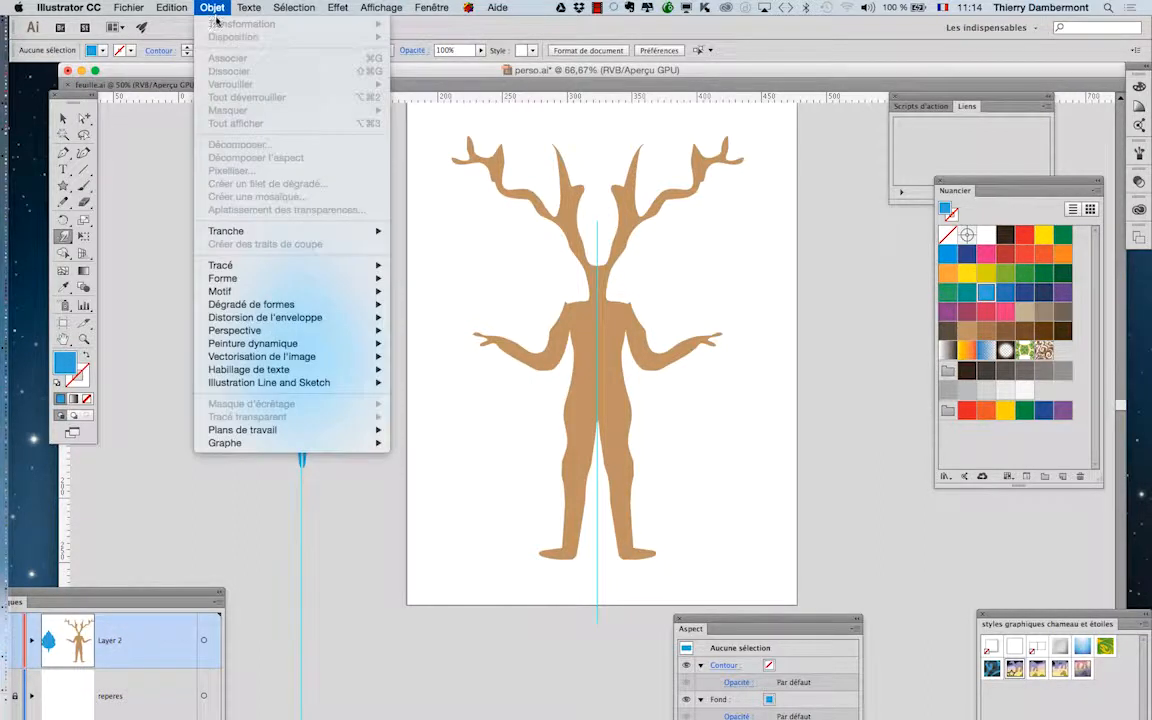
{"action": "key", "text": "Escape"}
{"action": "key", "text": "v"}
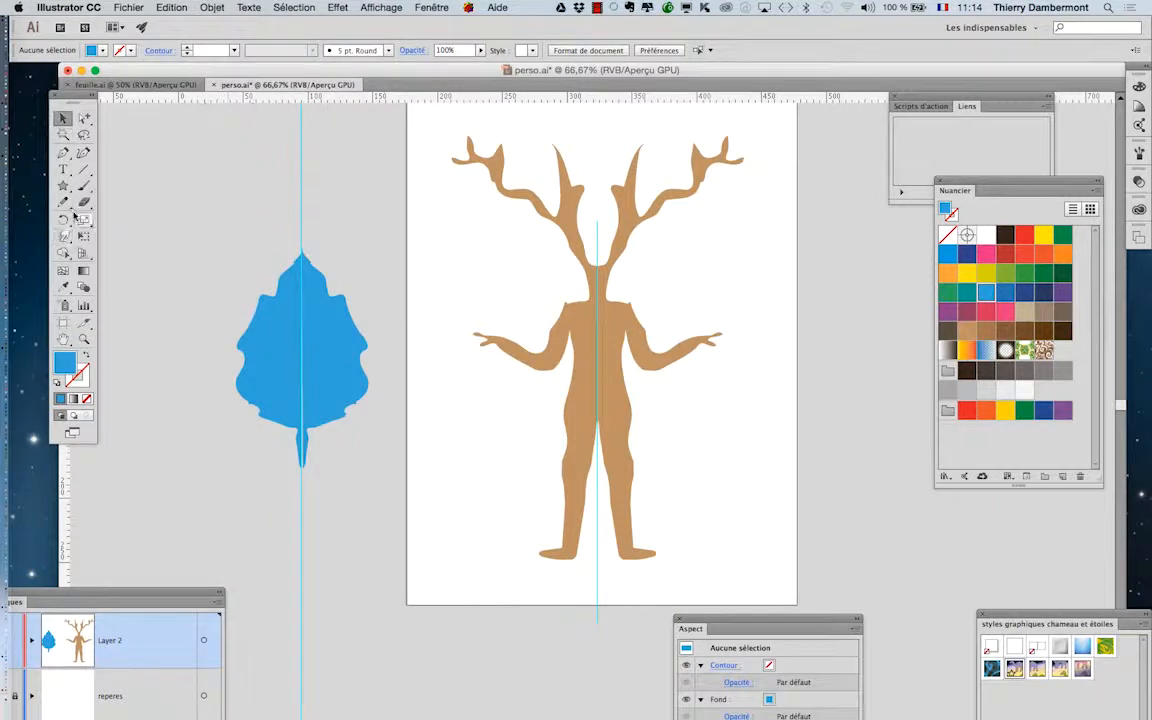
{"action": "left_click", "coordinate": [64, 189]}
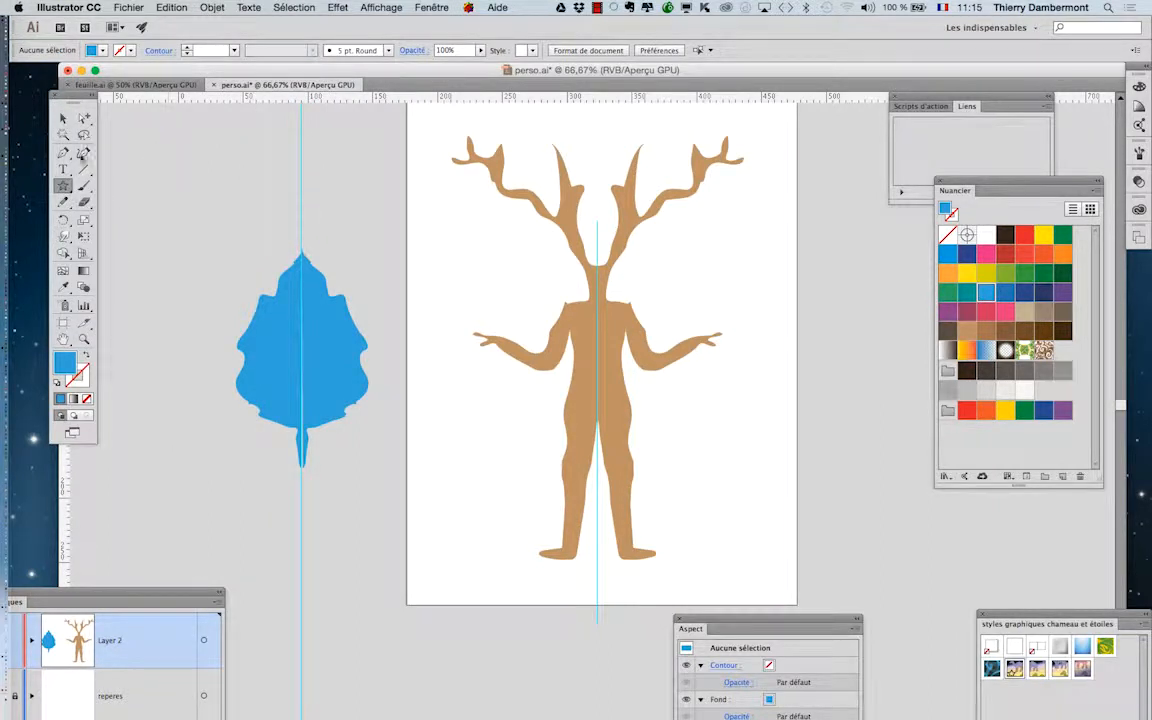
{"action": "left_click", "coordinate": [63, 152]}
{"action": "left_click", "coordinate": [203, 150]}
{"action": "left_click", "coordinate": [168, 218]}
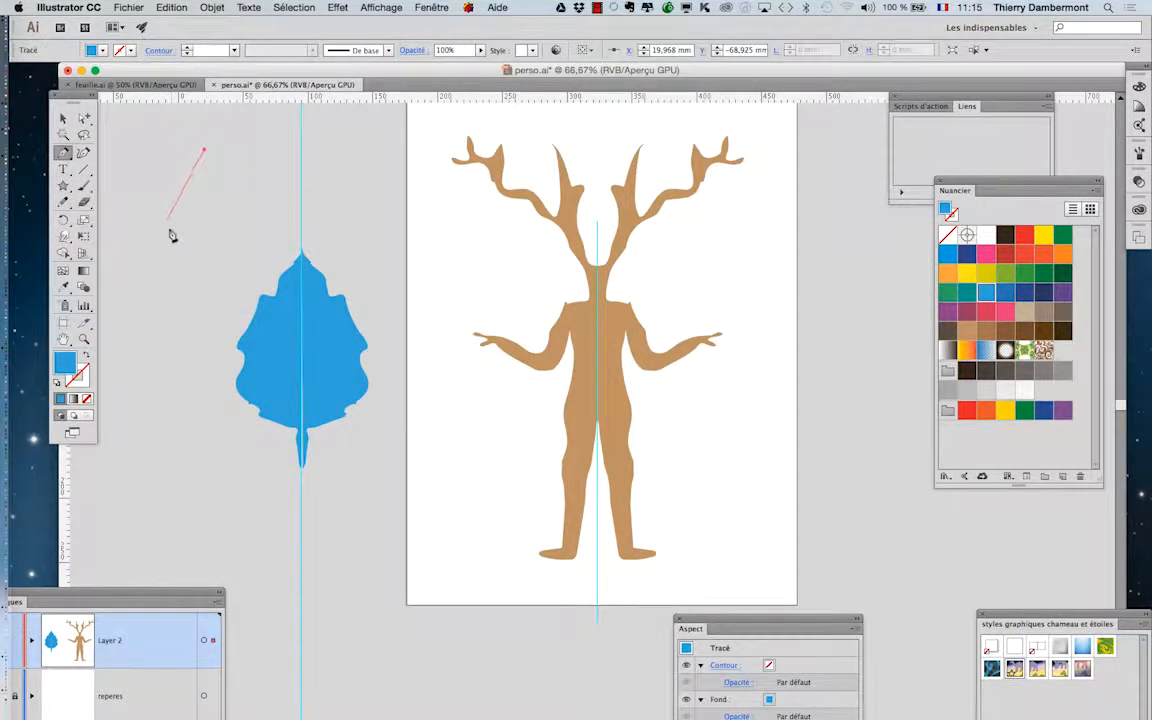
{"action": "left_click_drag", "start_coordinate": [180, 288], "coordinate": [203, 300]}
{"action": "key", "text": "v"}
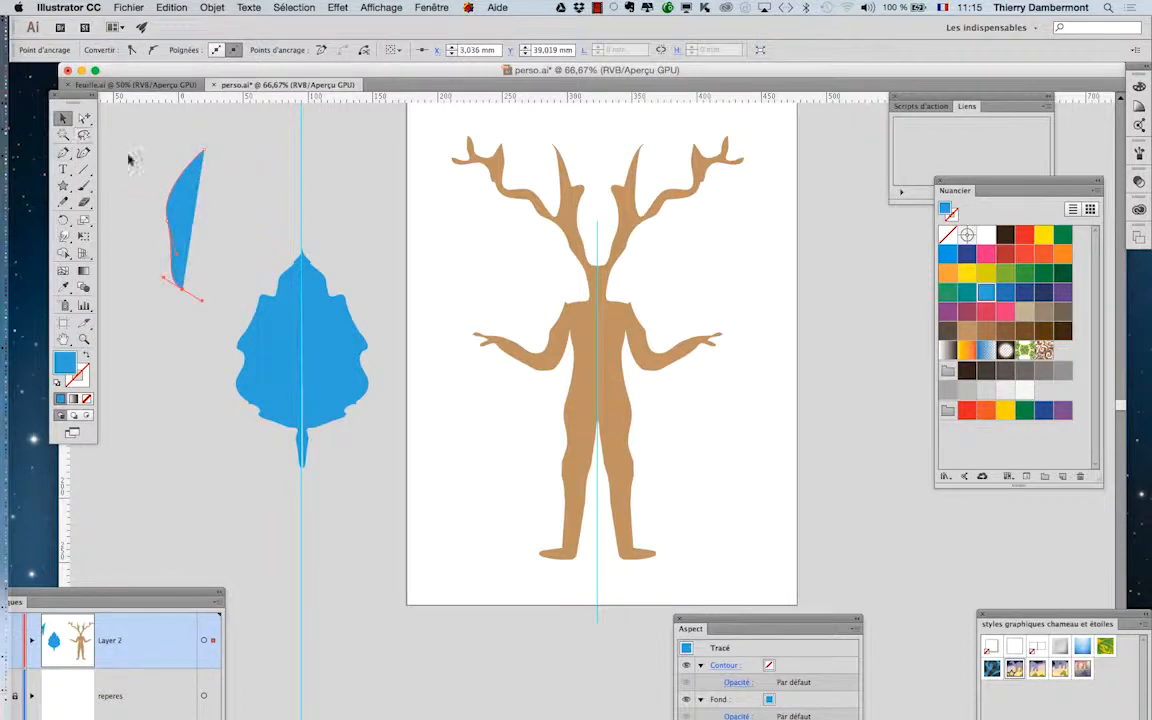
{"action": "left_click", "coordinate": [185, 163]}
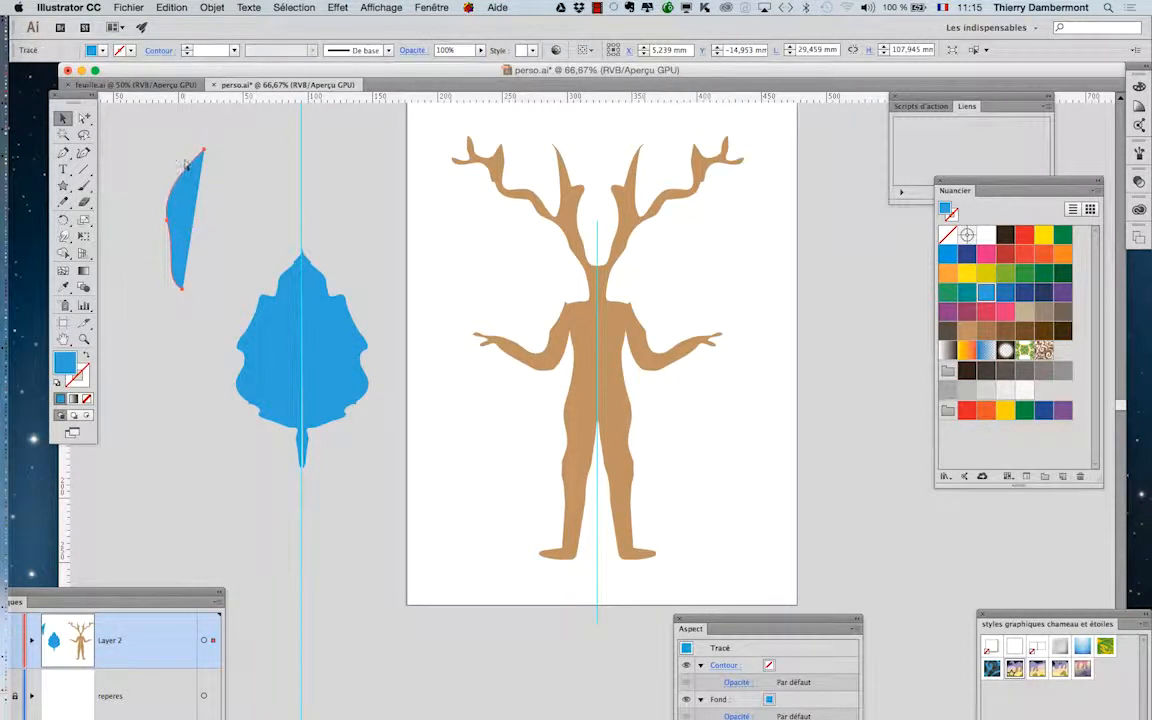
{"action": "key", "text": "Delete"}
Step: Draw a closed teardrop shape about 51 mm by 21 mm above the blue leaf with the Pencil tool and fill it orange-red
{"action": "scroll", "coordinate": [190, 182], "scroll_direction": "up", "scroll_amount": 2}
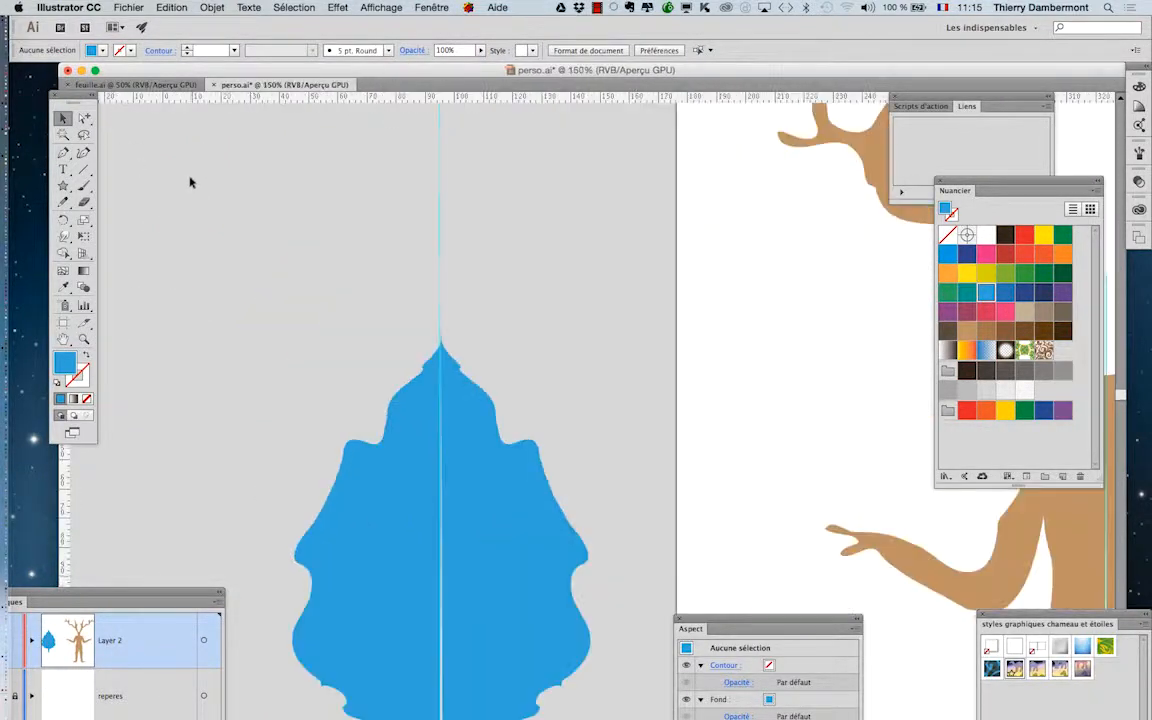
{"action": "left_click", "coordinate": [63, 152]}
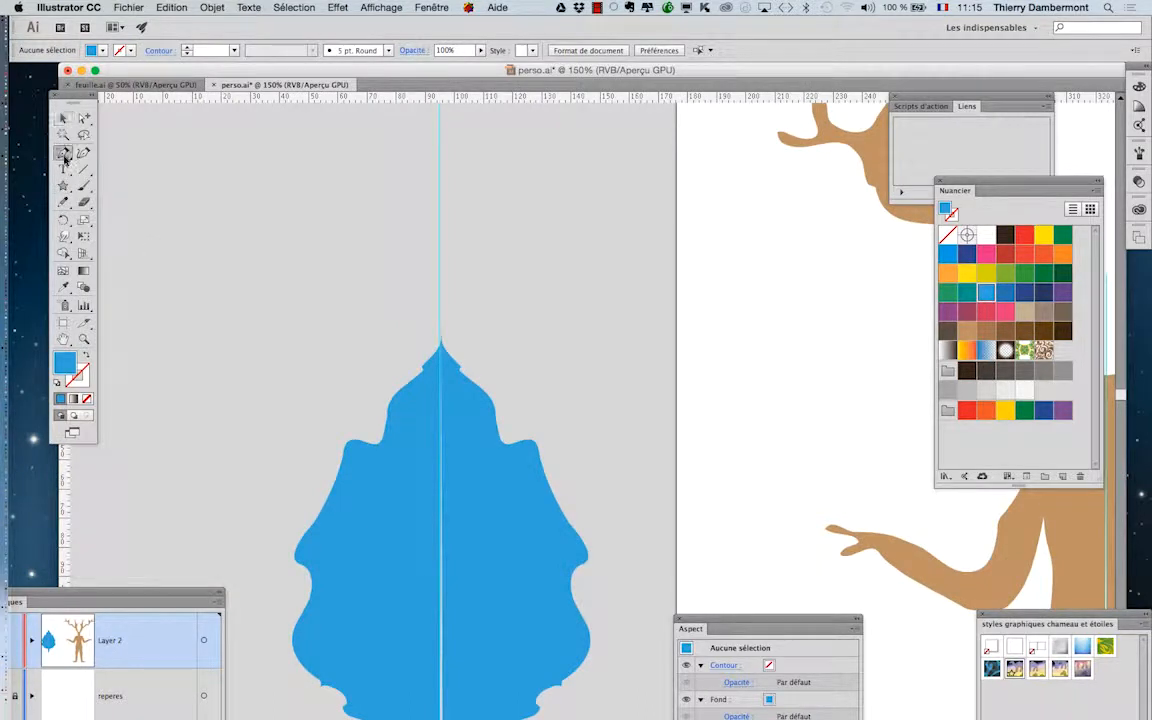
{"action": "left_click", "coordinate": [1005, 253]}
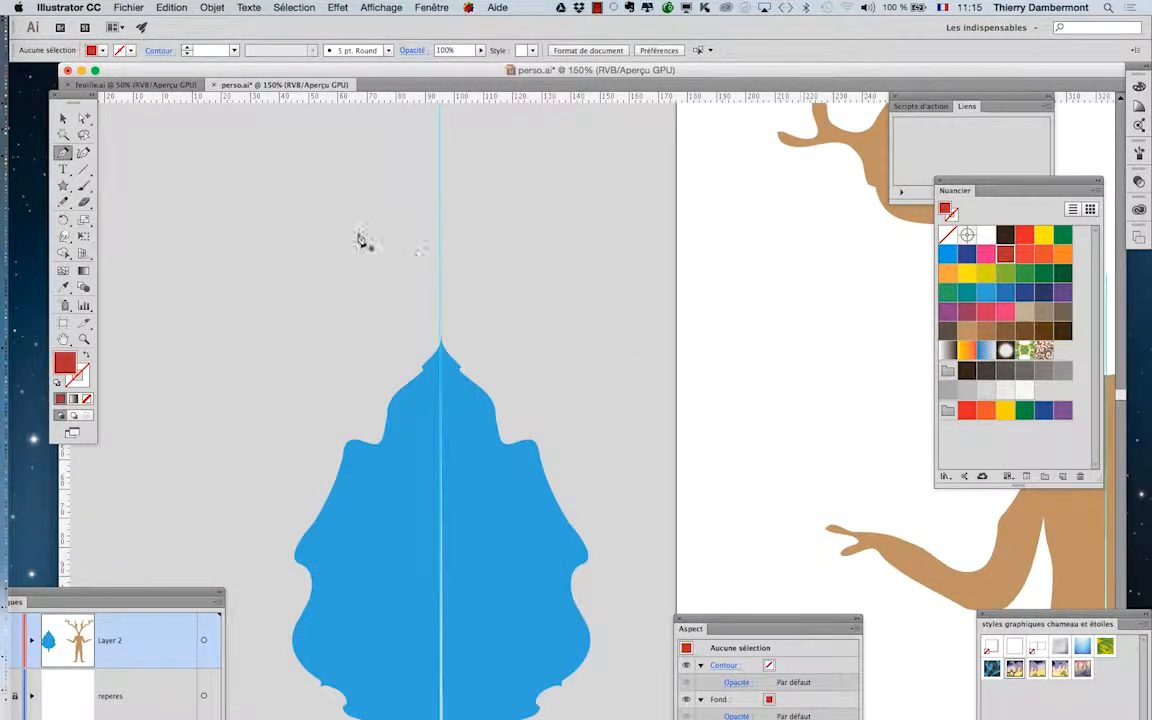
{"action": "left_click", "coordinate": [63, 201]}
{"action": "left_click_drag", "start_coordinate": [250, 205], "coordinate": [198, 218]}
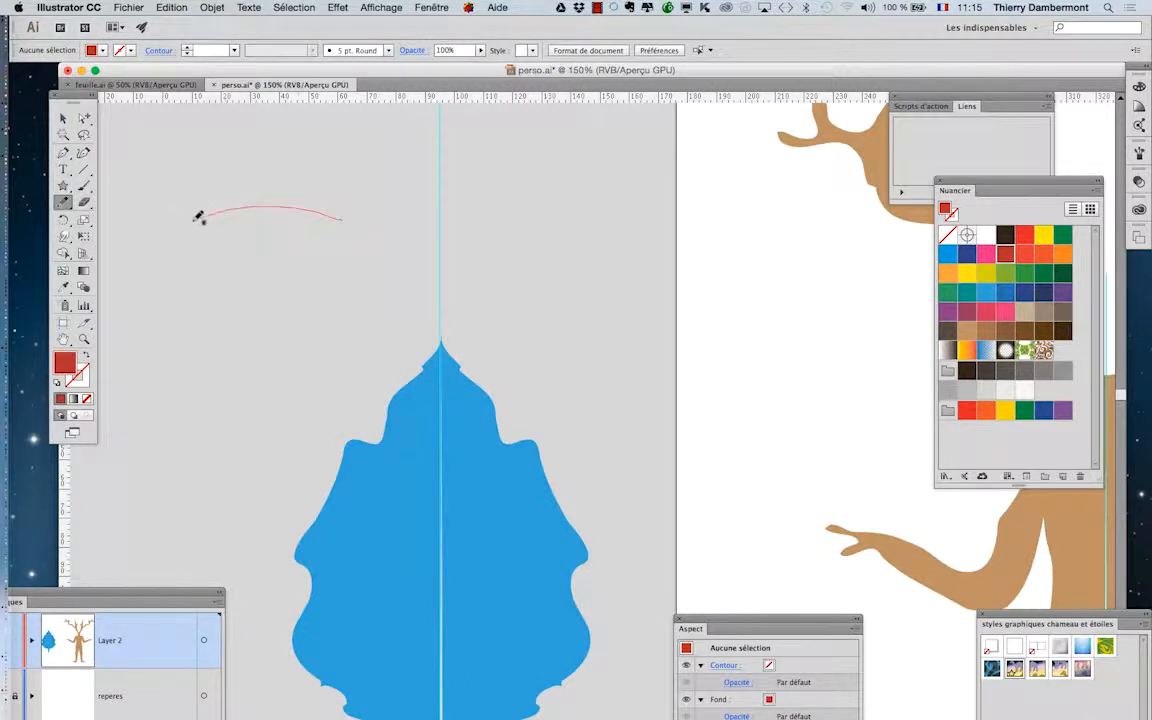
{"action": "left_click_drag", "start_coordinate": [348, 224], "coordinate": [345, 227]}
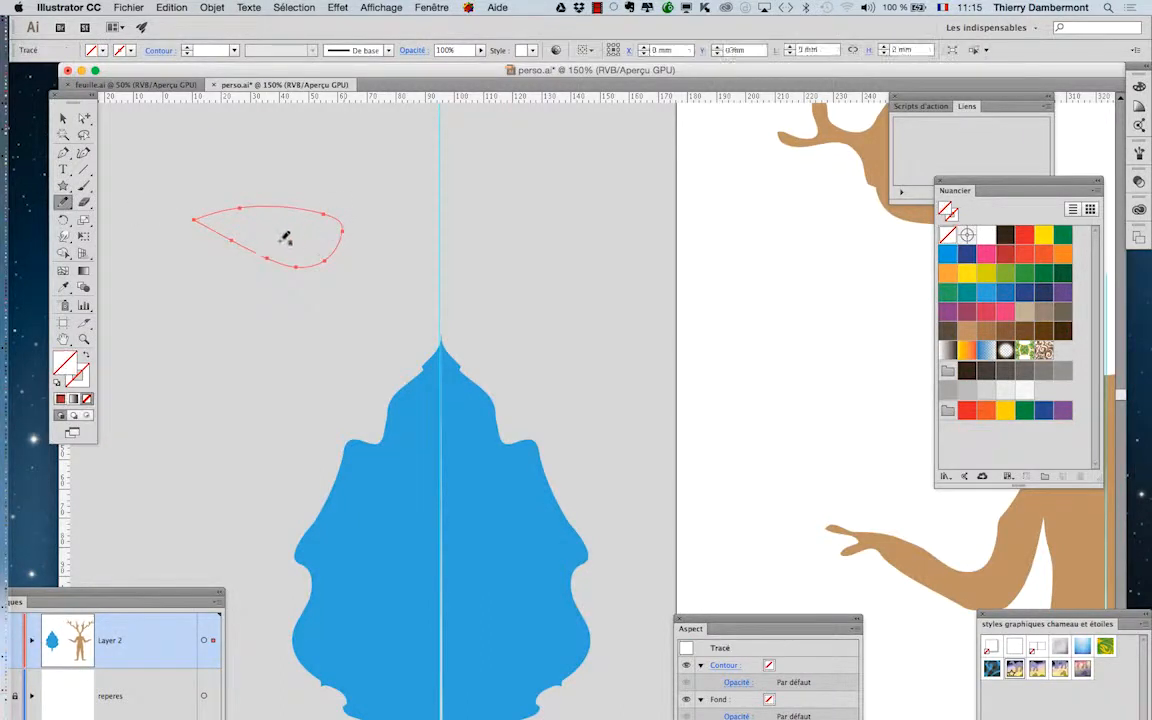
{"action": "left_click", "coordinate": [63, 118]}
{"action": "left_click", "coordinate": [1026, 254]}
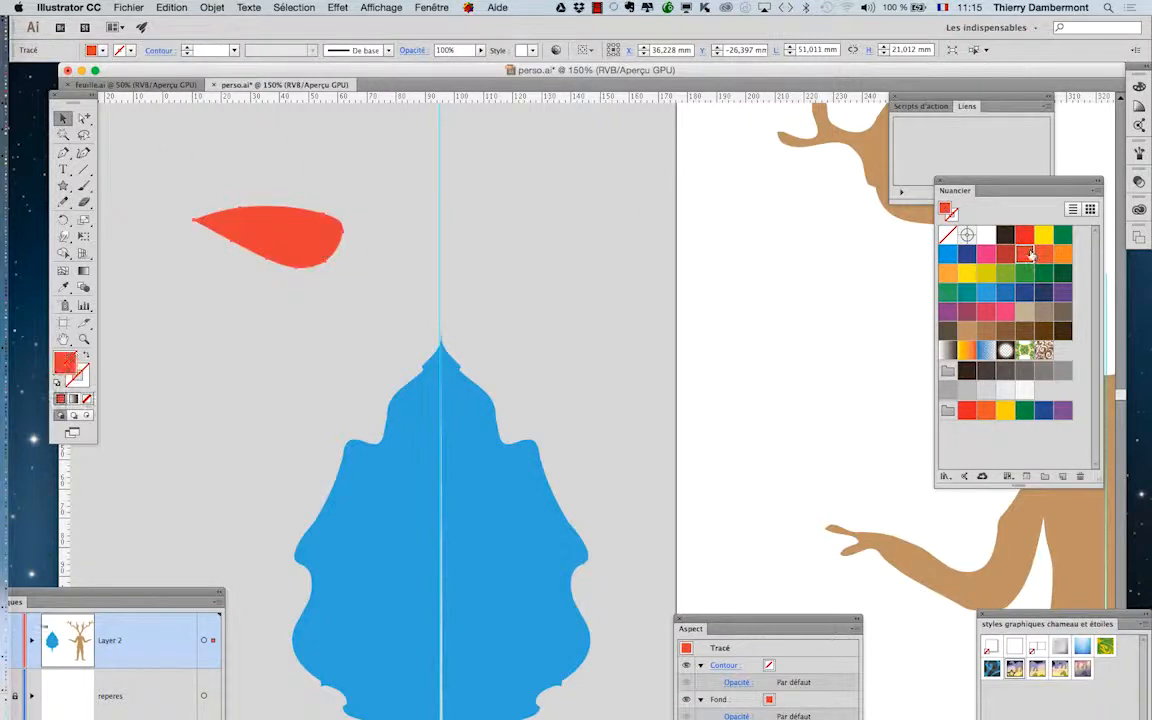
{"action": "left_click", "coordinate": [332, 260]}
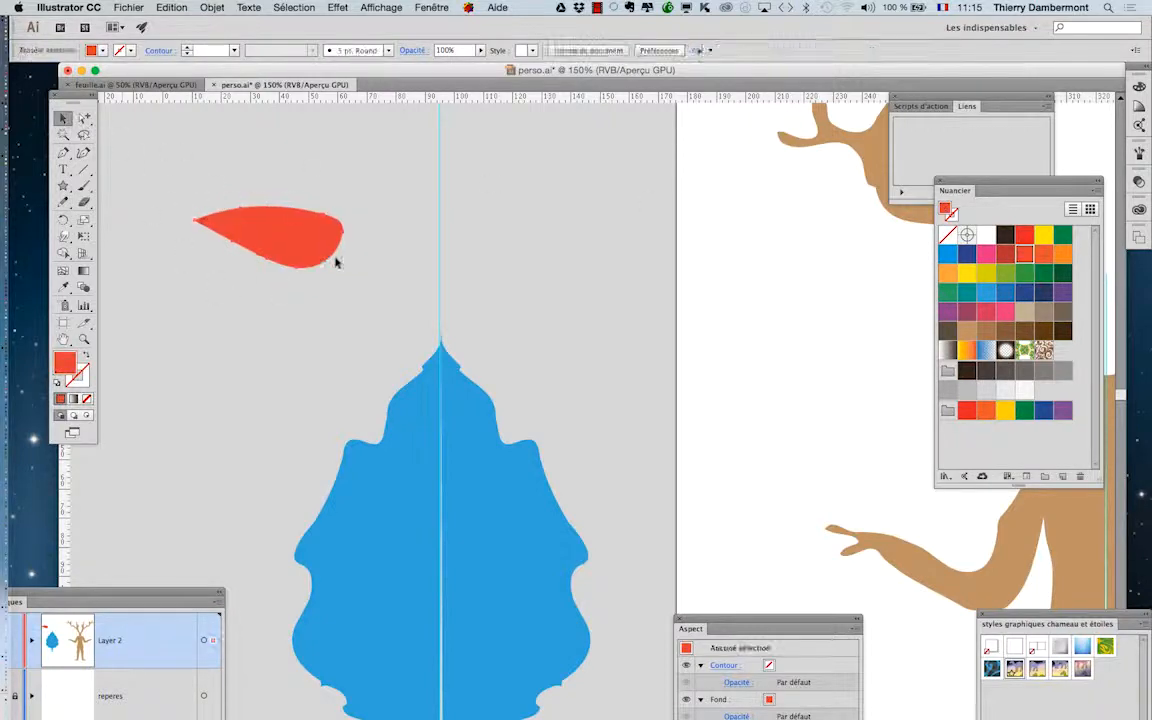
Step: Create a copy of the red teardrop mirrored across the vertical axis
{"action": "left_click", "coordinate": [312, 250]}
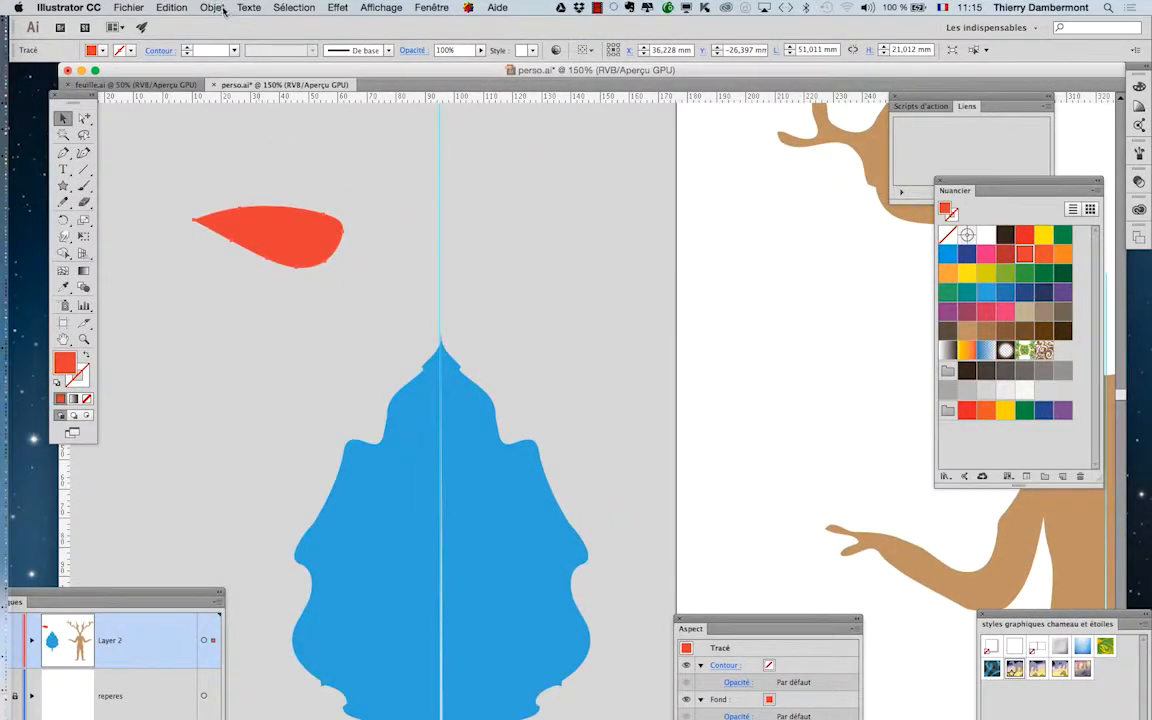
{"action": "left_click", "coordinate": [224, 10]}
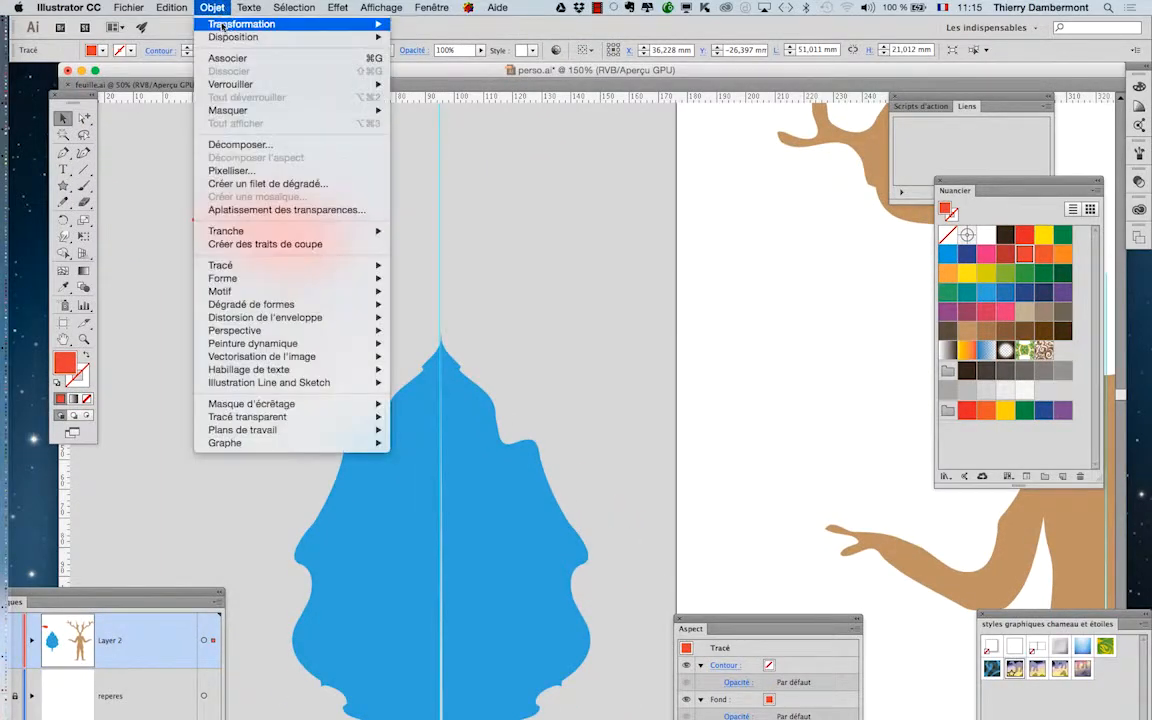
{"action": "mouse_move", "coordinate": [254, 26]}
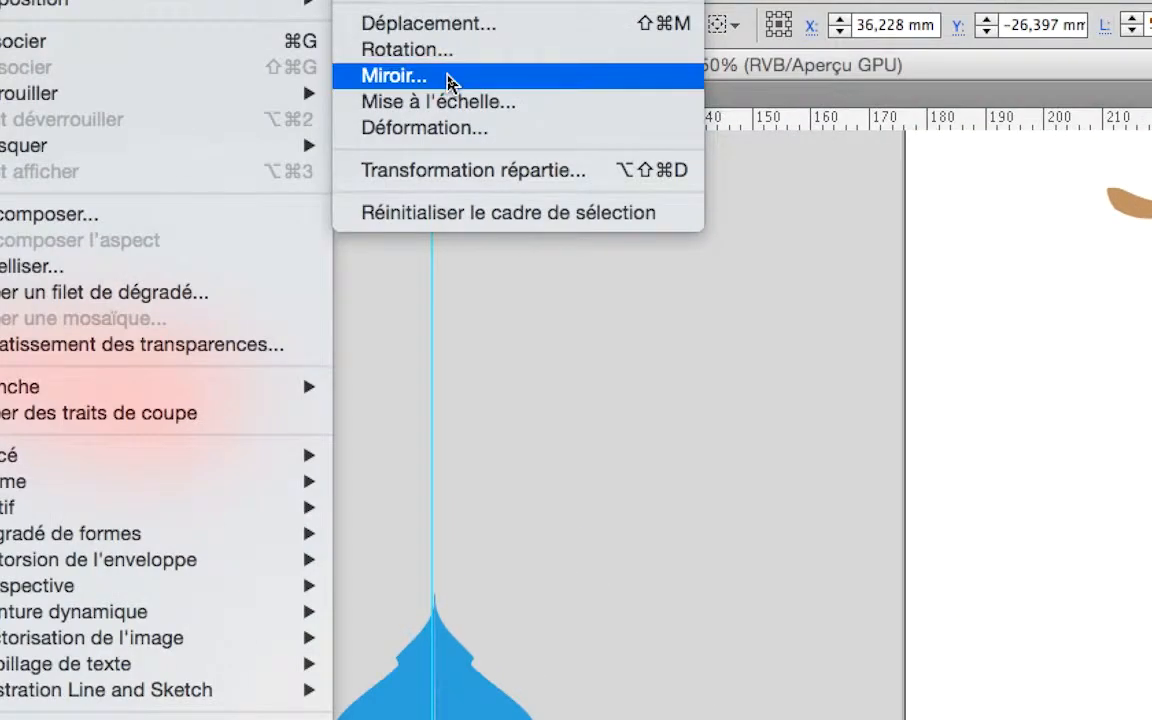
{"action": "left_click", "coordinate": [447, 82]}
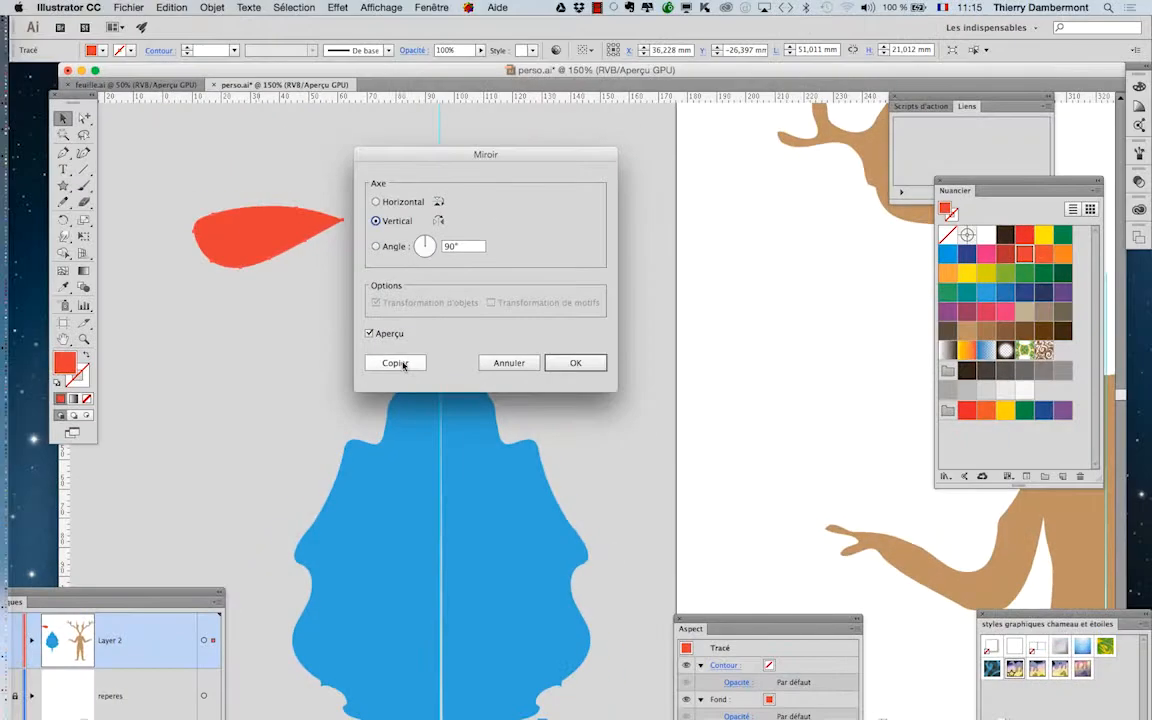
{"action": "left_click", "coordinate": [396, 363]}
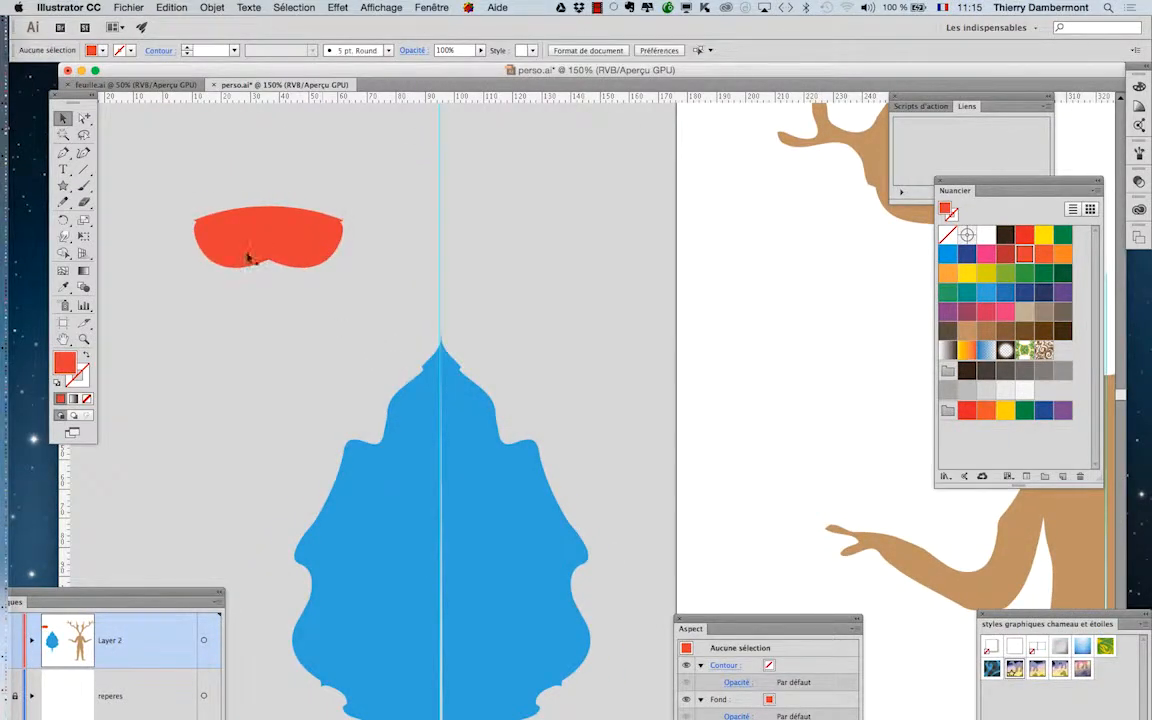
Step: Move the two red shapes apart side by side and reshape their lower edge with the Warp tool
{"action": "left_click_drag", "start_coordinate": [249, 252], "coordinate": [382, 255]}
{"action": "left_click", "coordinate": [405, 305]}
{"action": "left_click", "coordinate": [318, 294]}
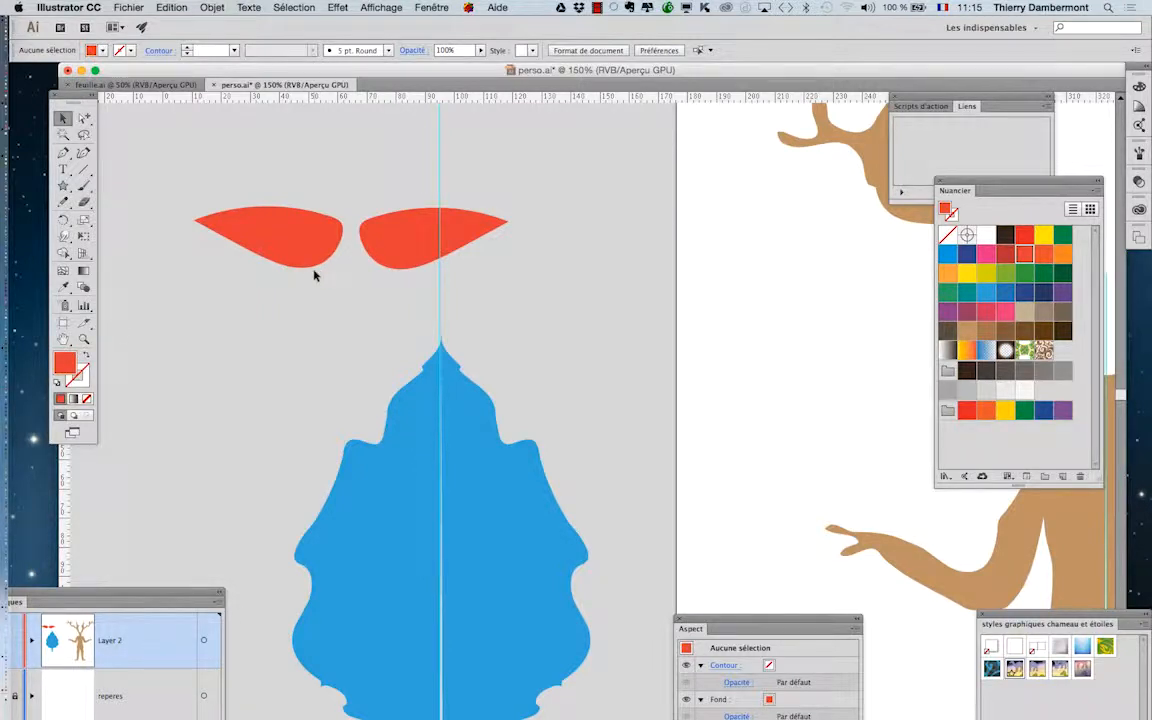
{"action": "left_click_drag", "start_coordinate": [300, 253], "coordinate": [280, 253]}
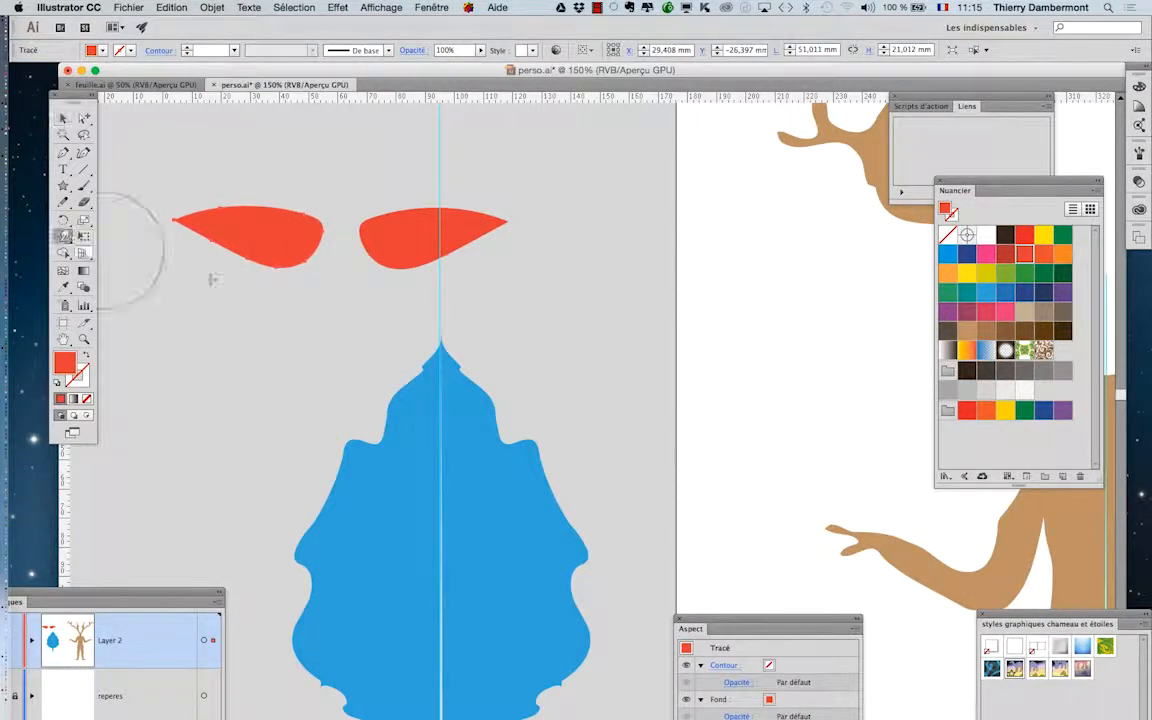
{"action": "mouse_move", "coordinate": [247, 310]}
{"action": "left_mouse_down"}
{"action": "mouse_move", "coordinate": [296, 273]}
{"action": "mouse_move", "coordinate": [390, 300]}
{"action": "mouse_move", "coordinate": [388, 311]}
{"action": "mouse_move", "coordinate": [311, 321]}
{"action": "mouse_move", "coordinate": [311, 360]}
{"action": "left_mouse_up"}
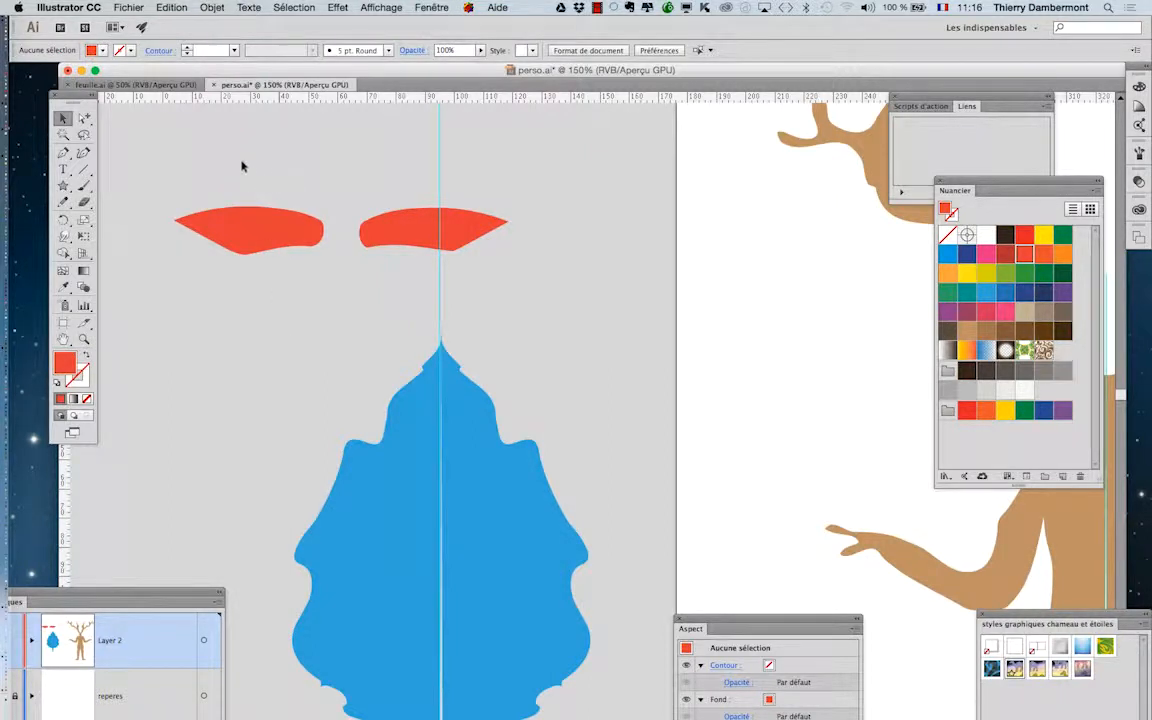
Step: Delete both red shapes above the blue leaf
{"action": "left_click_drag", "start_coordinate": [229, 160], "coordinate": [455, 260]}
{"action": "key", "text": "Delete"}
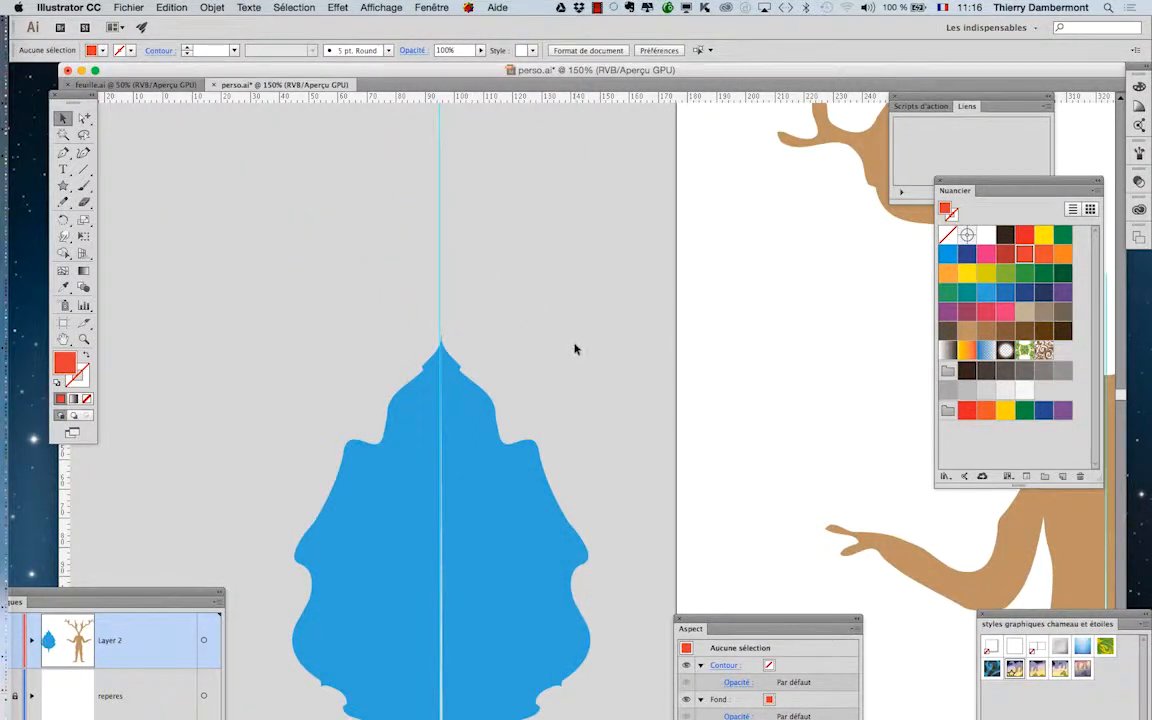
{"action": "scroll", "coordinate": [575, 349], "scroll_direction": "down", "scroll_amount": 2}
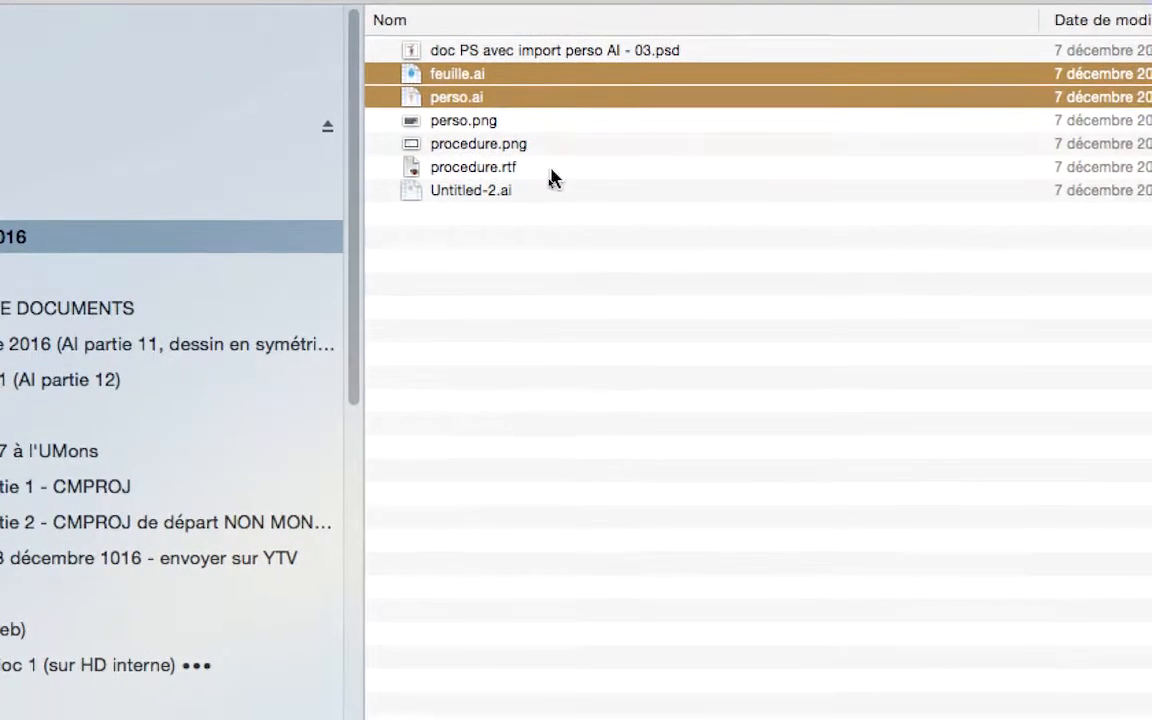
Step: Switch to the Finder, open doc PS avec import perso AI - 03.psd in Photoshop and show it in full-screen mode
{"action": "left_click", "coordinate": [563, 128]}
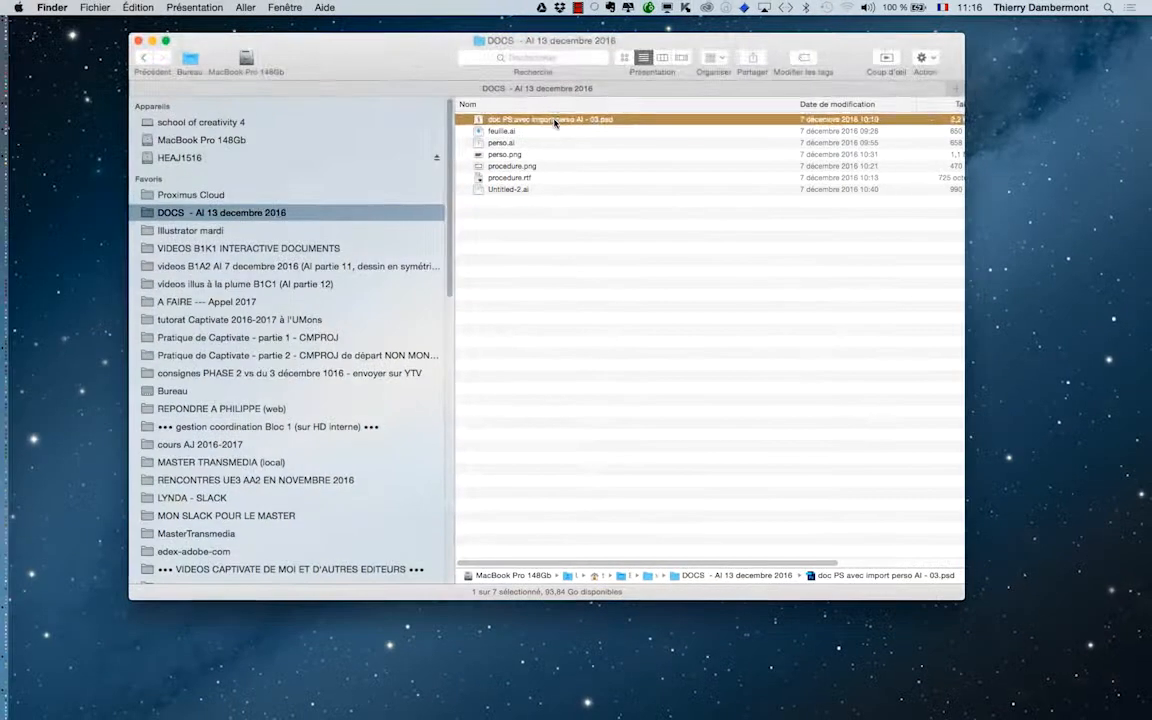
{"action": "double_click", "coordinate": [554, 125]}
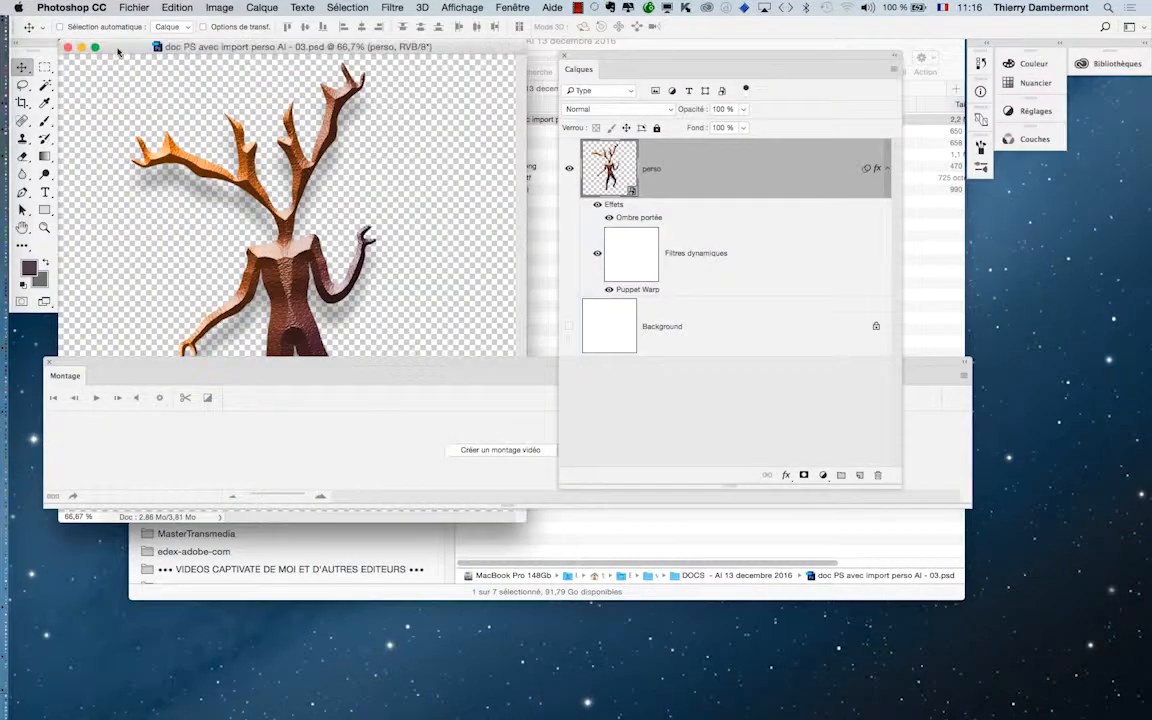
{"action": "key", "text": "f"}
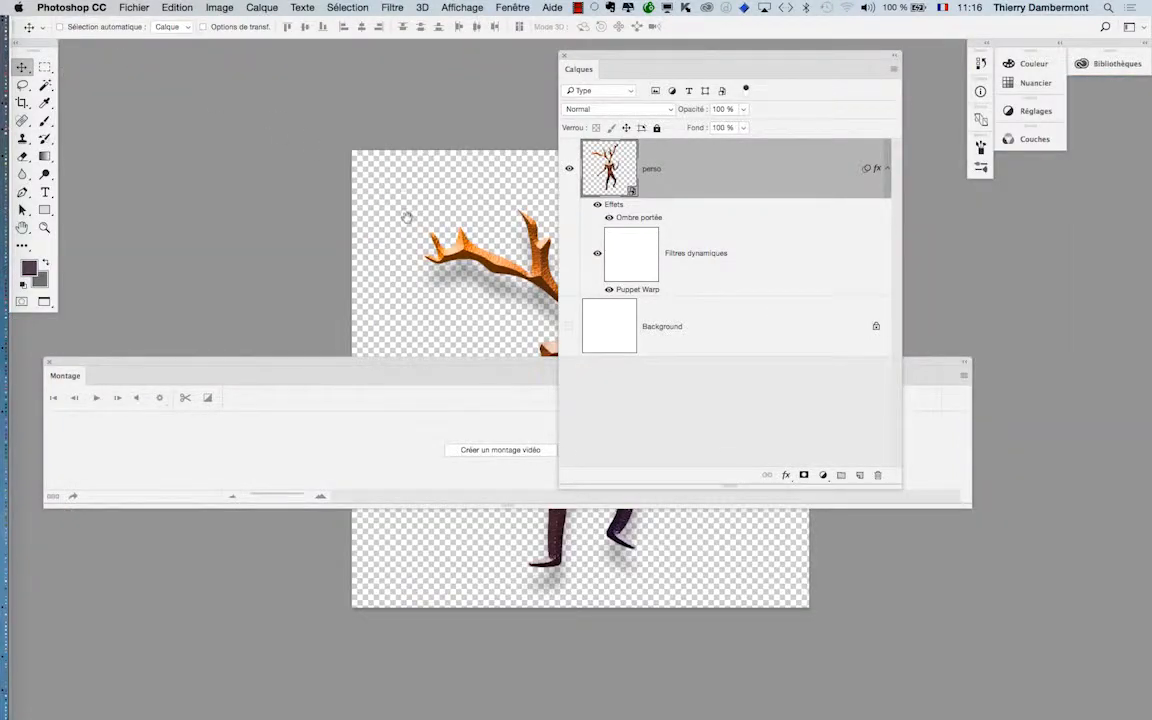
Step: Close the Montage and Tracés panels and place a smaller Calques panel beside the canvas, clear of the character
{"action": "left_click", "coordinate": [48, 364]}
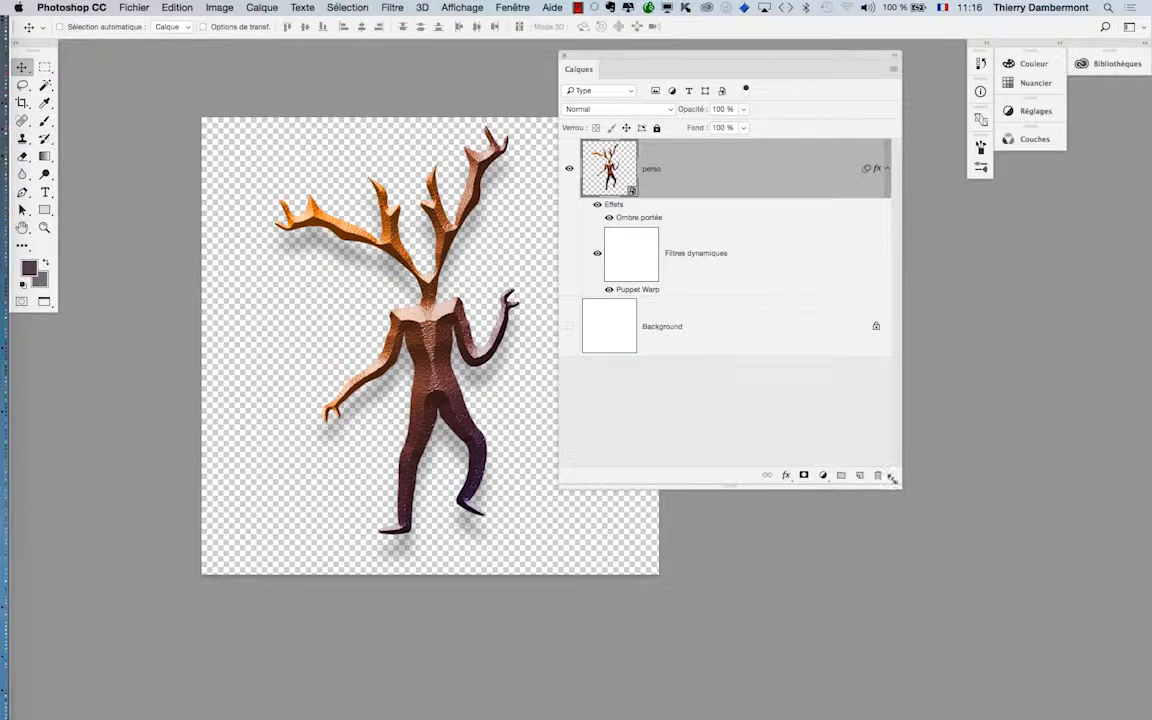
{"action": "left_click_drag", "start_coordinate": [892, 480], "coordinate": [826, 455]}
{"action": "left_click_drag", "start_coordinate": [631, 57], "coordinate": [796, 123]}
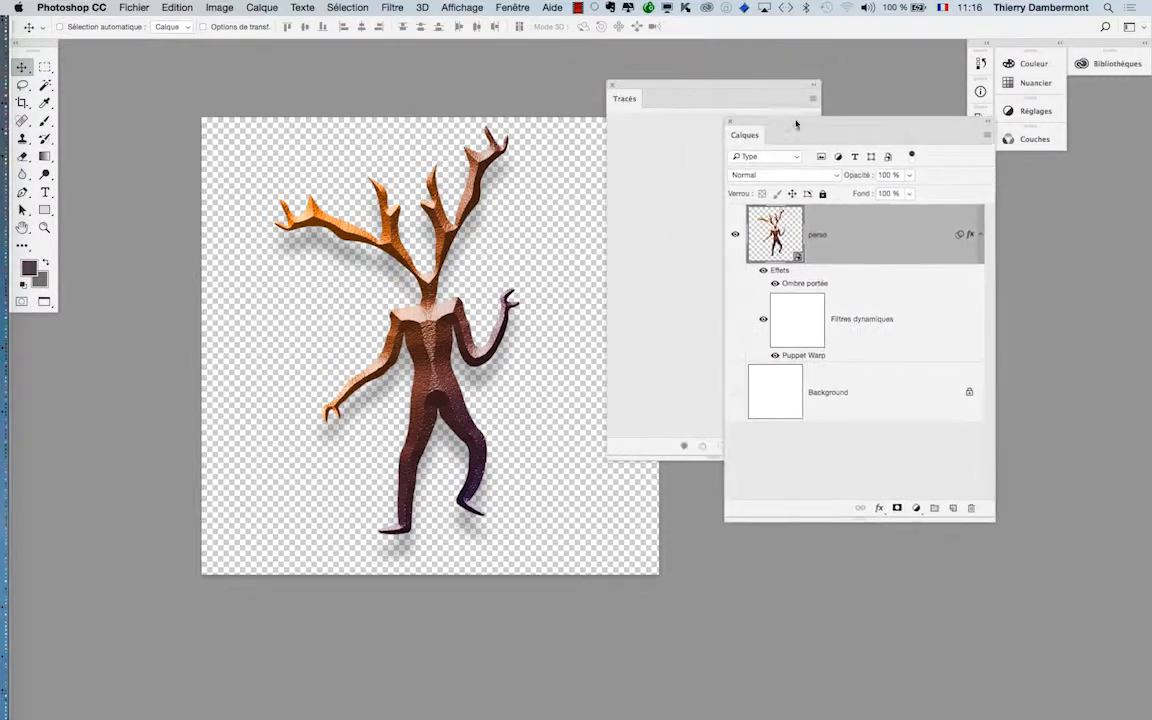
{"action": "left_click", "coordinate": [610, 85]}
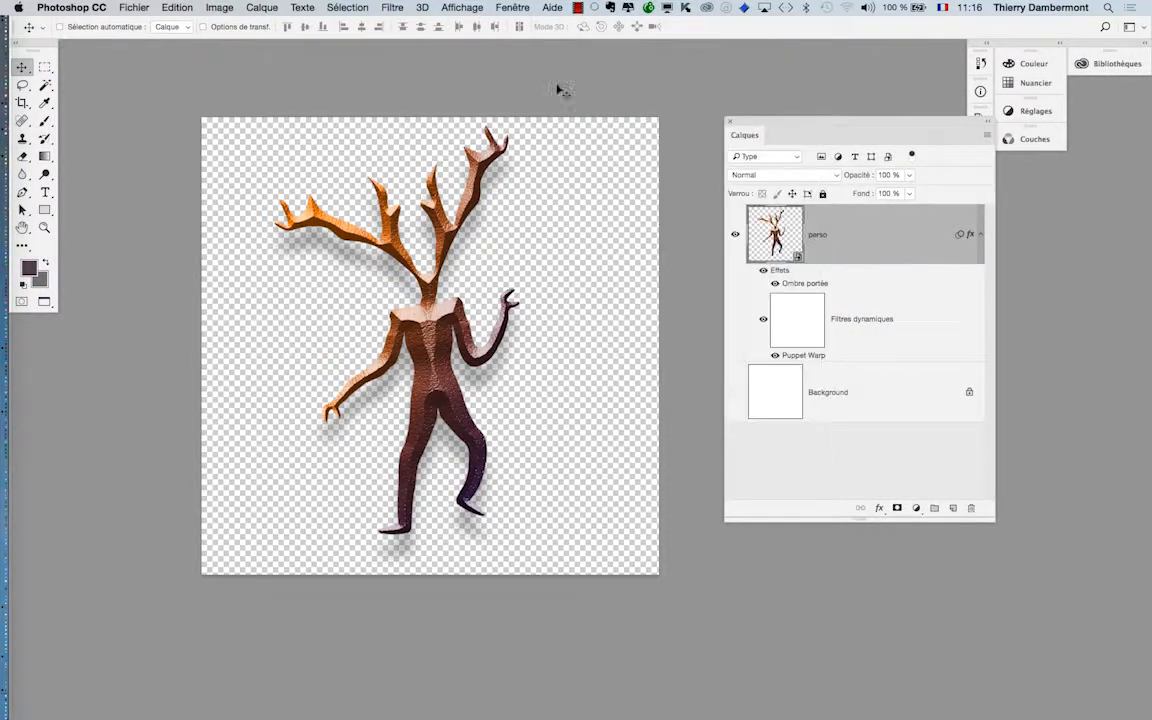
Step: Show the Background layer behind the perso character
{"action": "left_click", "coordinate": [389, 7]}
{"action": "left_click", "coordinate": [512, 7]}
{"action": "left_click", "coordinate": [736, 394]}
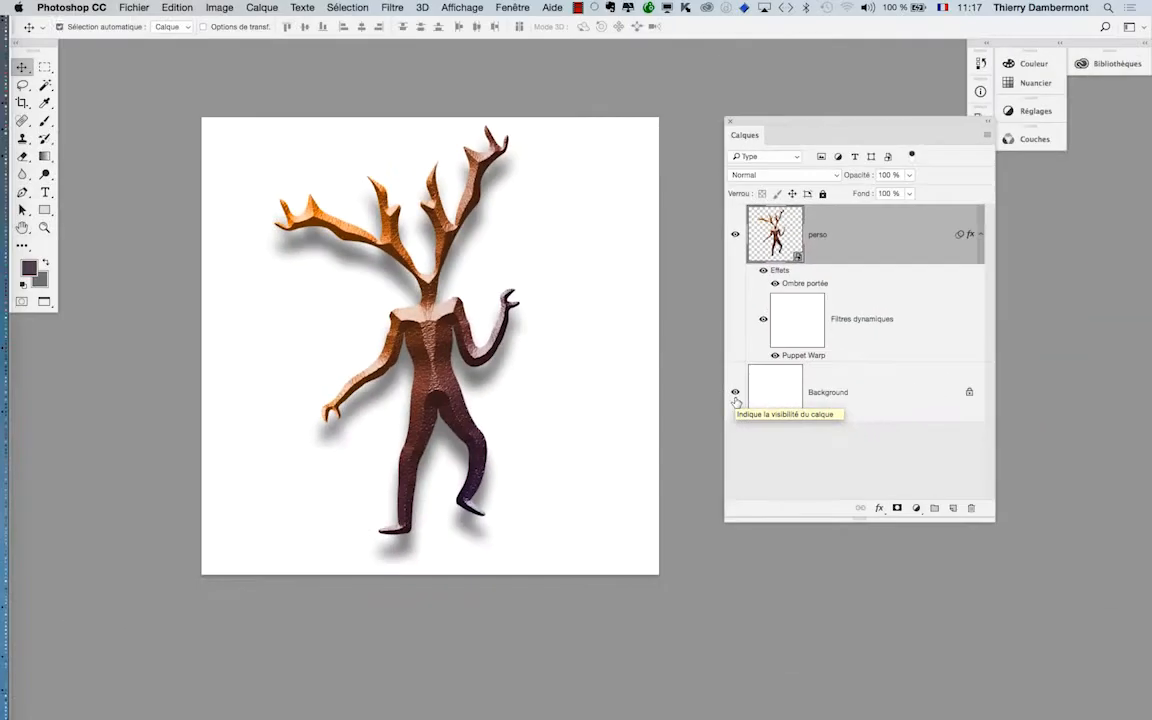
{"action": "left_click_drag", "start_coordinate": [565, 362], "coordinate": [460, 378]}
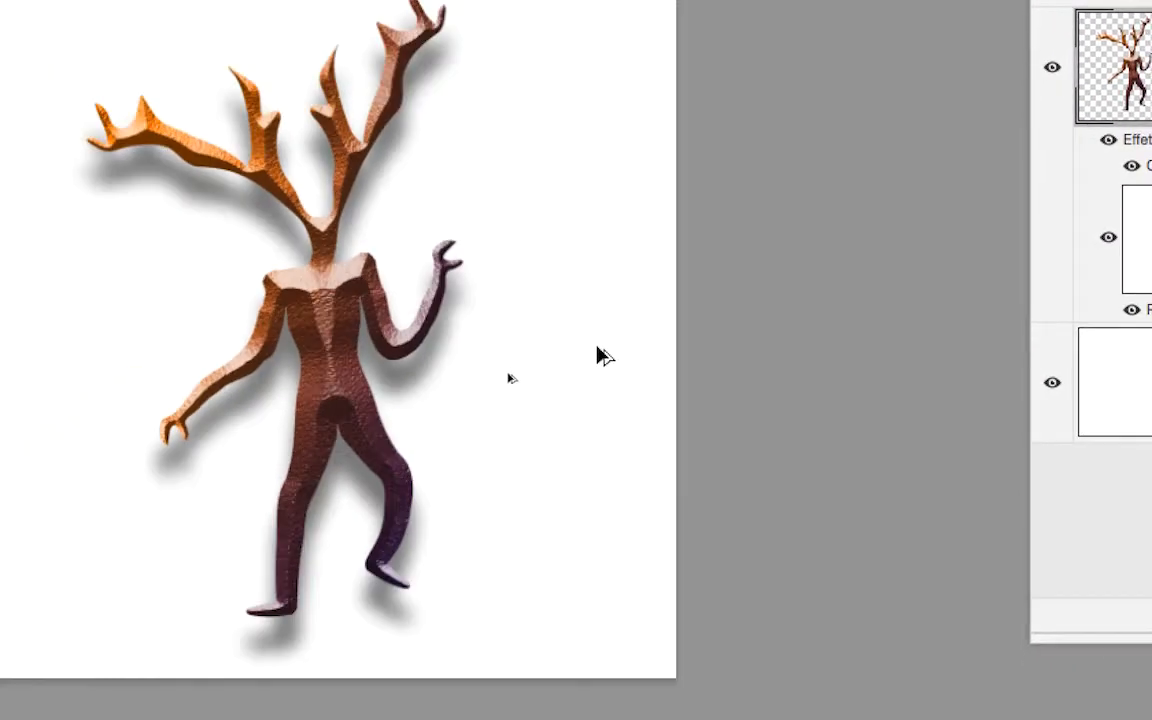
{"action": "left_click_drag", "start_coordinate": [660, 309], "coordinate": [919, 243]}
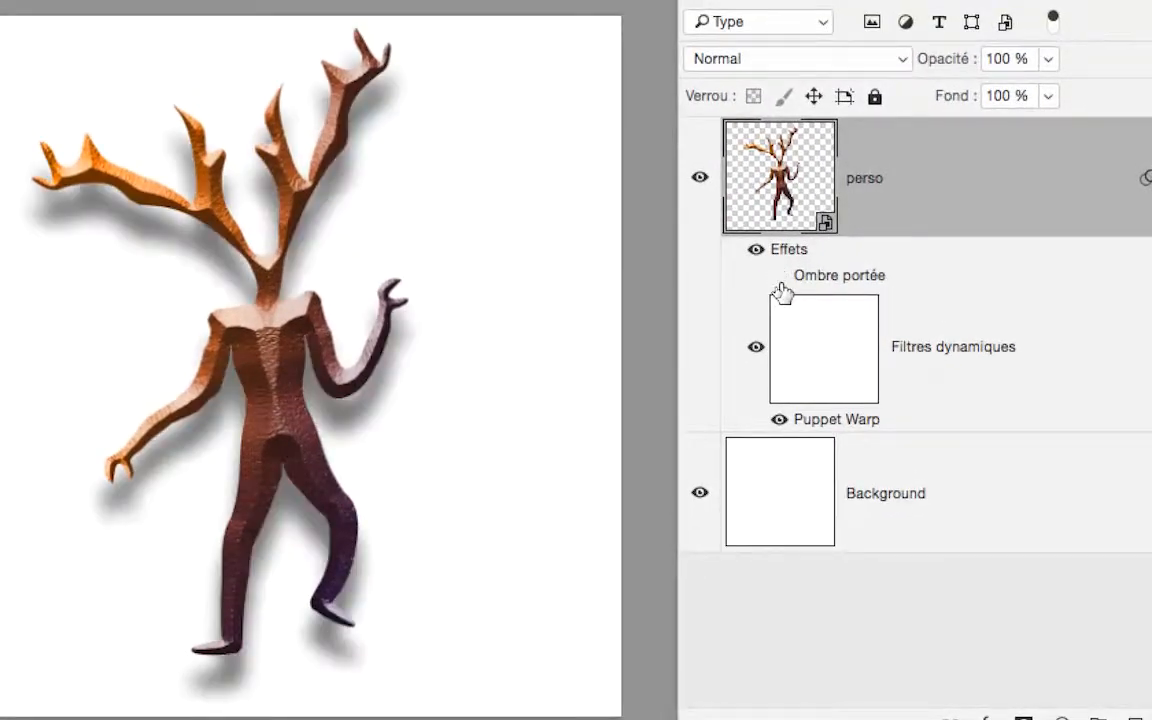
Step: Toggle the visibility of the perso layer's Ombre portée effect and Puppet Warp smart filter to compare the character with and without them
{"action": "left_click", "coordinate": [780, 283]}
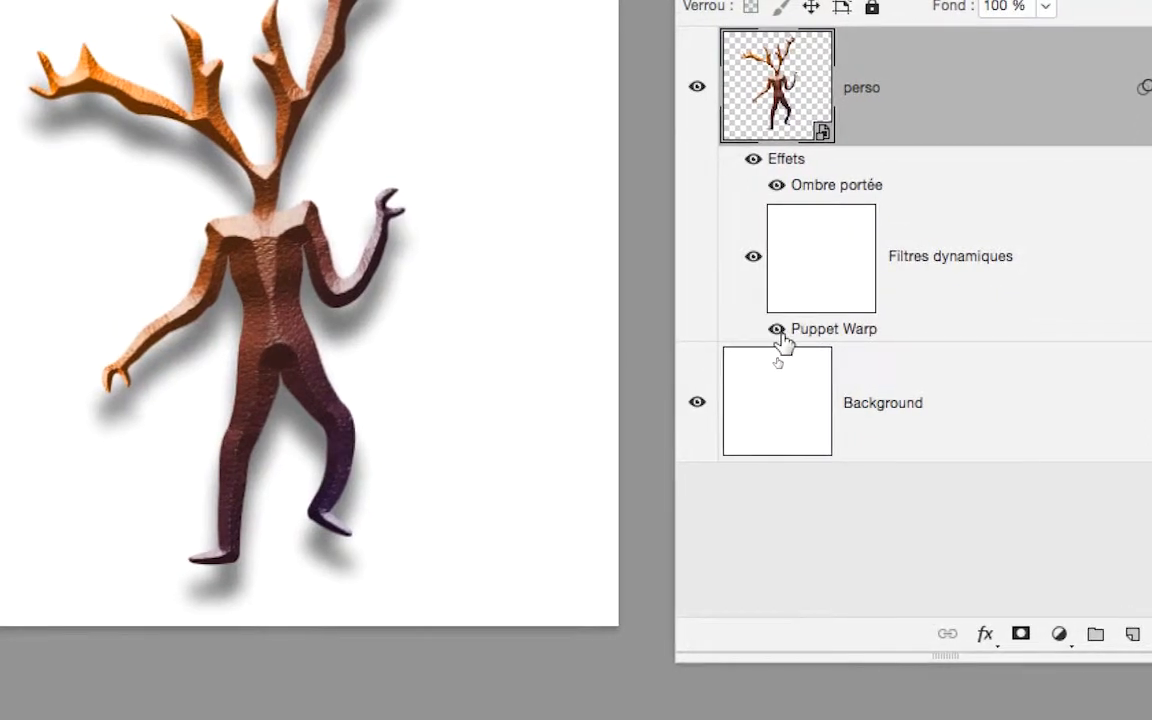
{"action": "left_click", "coordinate": [779, 331]}
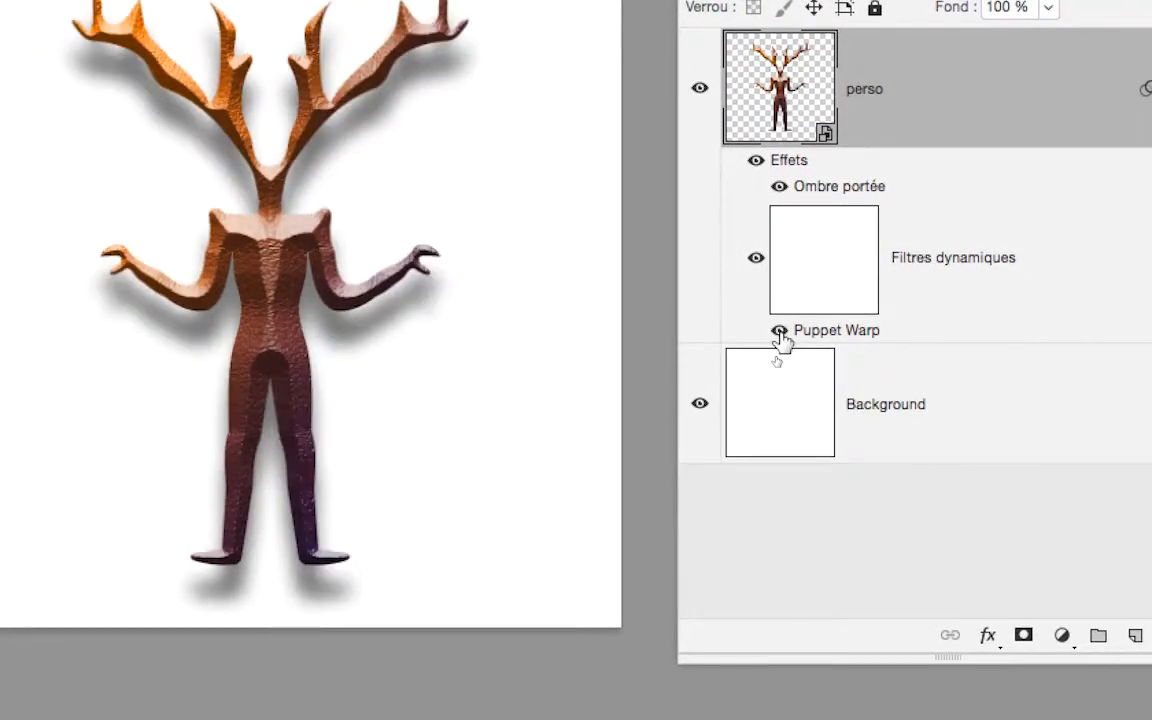
{"action": "left_click", "coordinate": [779, 331]}
{"action": "left_click", "coordinate": [779, 331]}
{"action": "left_click", "coordinate": [779, 331]}
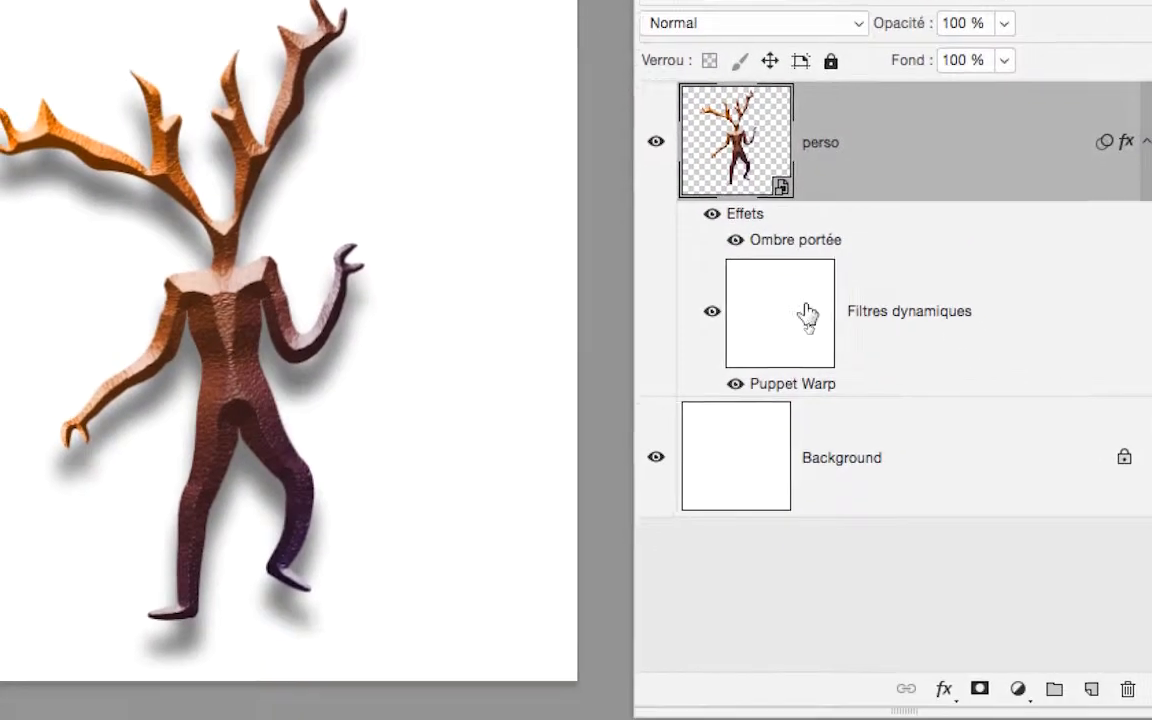
Step: Reopen the perso layer's Puppet Warp smart filter, lower the raised arm beside the body and swing the antler above it outward
{"action": "double_click", "coordinate": [790, 384]}
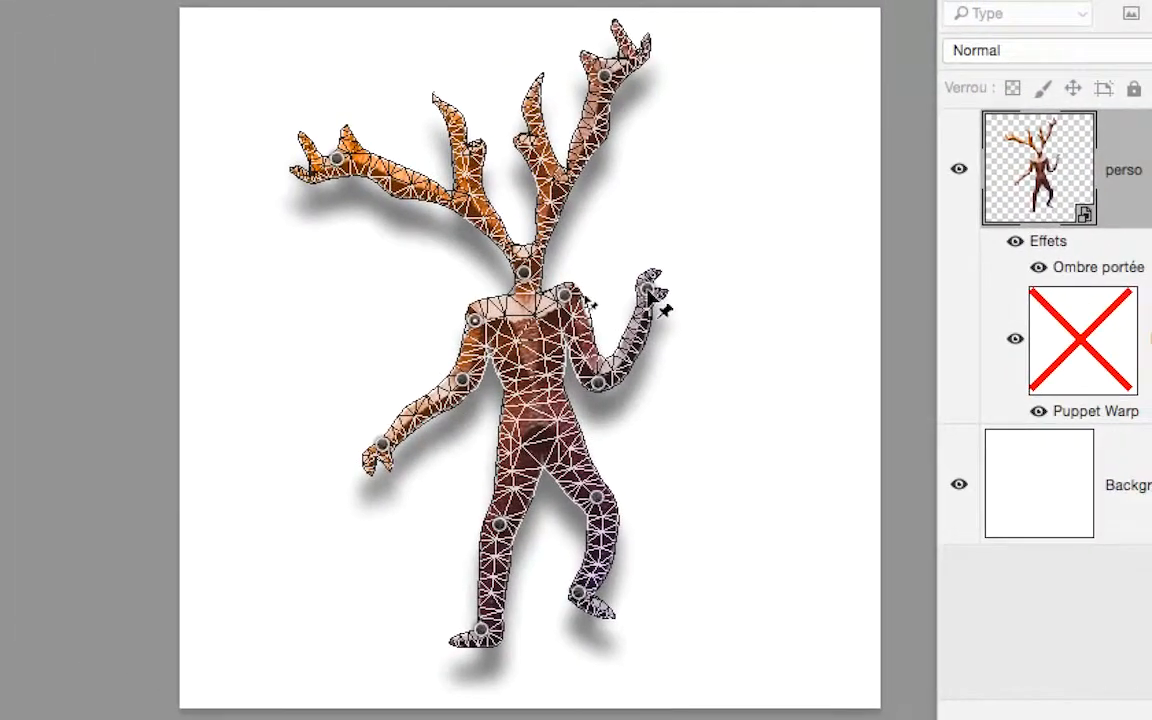
{"action": "left_click_drag", "start_coordinate": [650, 290], "coordinate": [694, 480]}
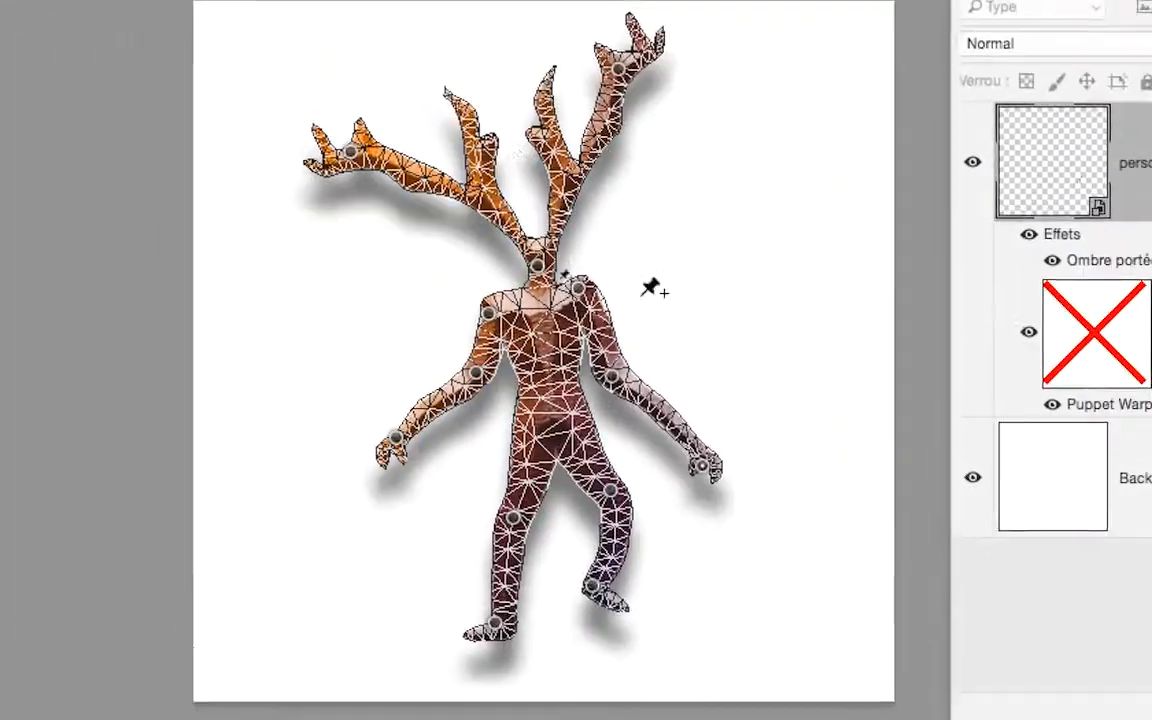
{"action": "left_click_drag", "start_coordinate": [619, 70], "coordinate": [704, 136]}
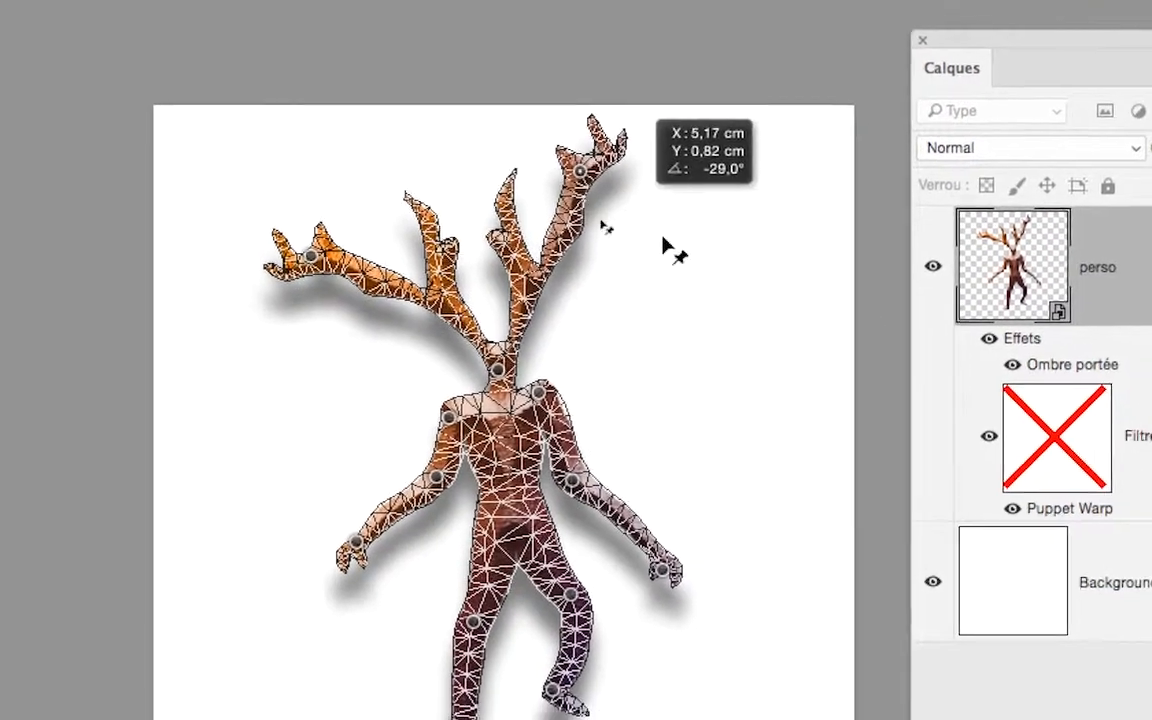
{"action": "left_click_drag", "start_coordinate": [663, 240], "coordinate": [683, 263]}
Step: Pull the orange antler upright, bring both hands in close to the body, and apply the puppet warp
{"action": "left_click_drag", "start_coordinate": [286, 246], "coordinate": [336, 194]}
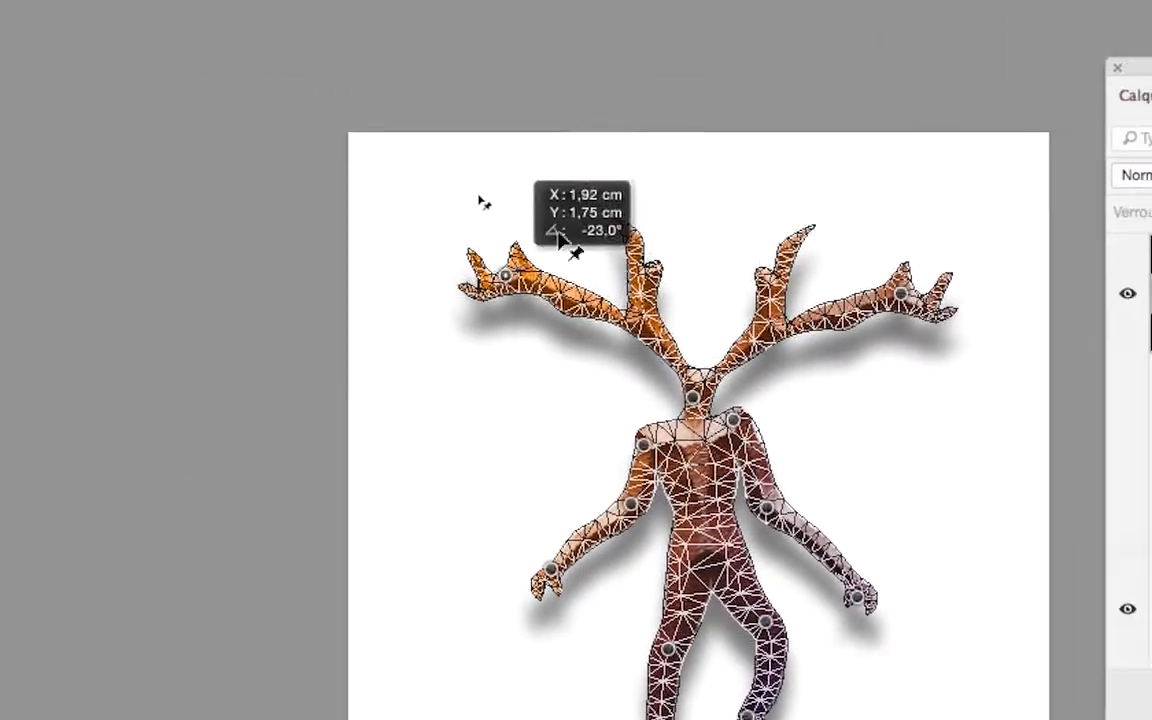
{"action": "left_click_drag", "start_coordinate": [558, 235], "coordinate": [613, 228]}
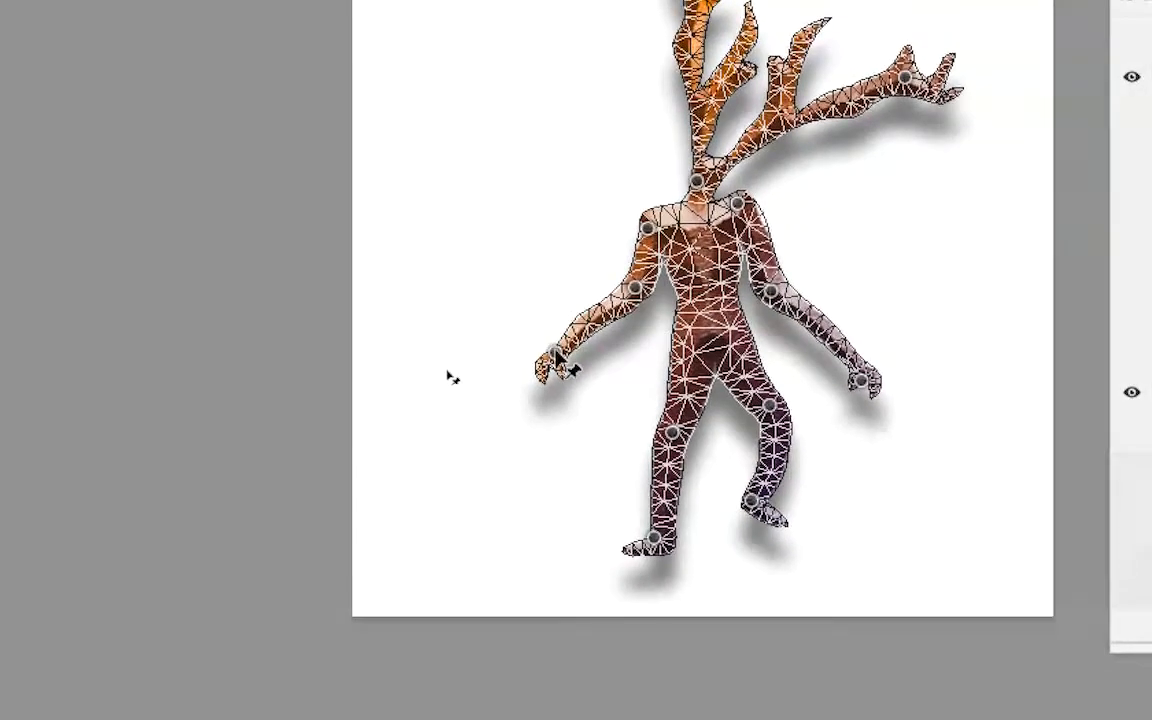
{"action": "left_click_drag", "start_coordinate": [557, 354], "coordinate": [566, 318]}
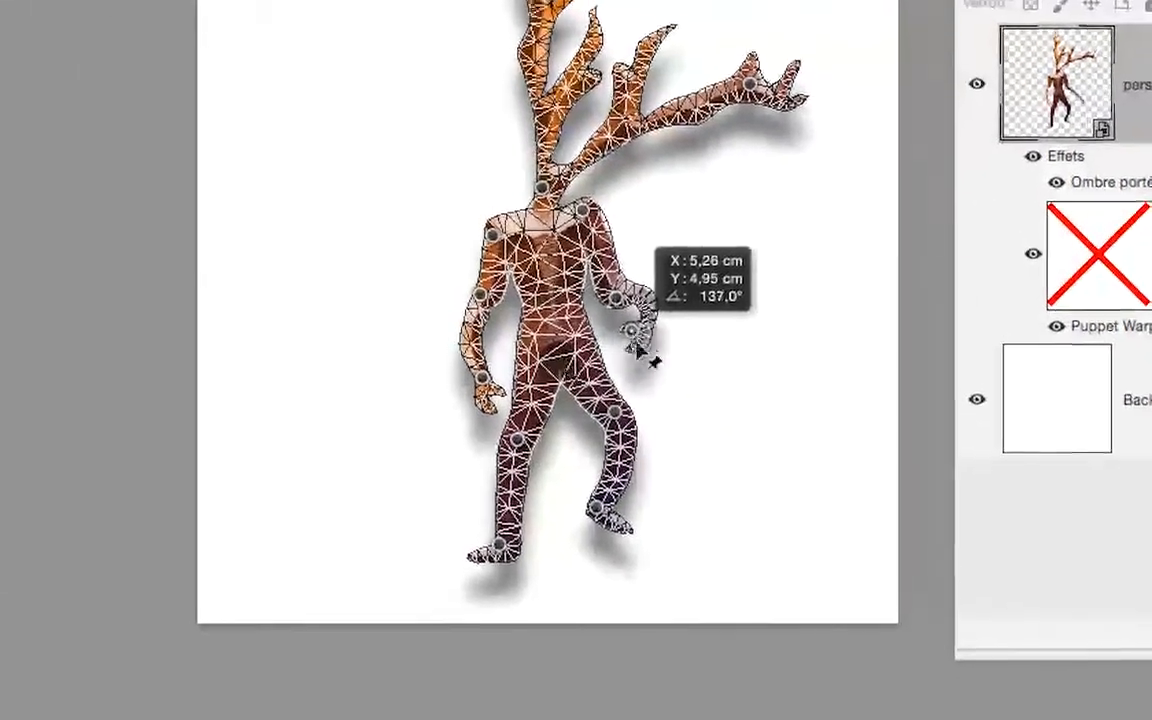
{"action": "left_click_drag", "start_coordinate": [640, 352], "coordinate": [667, 353]}
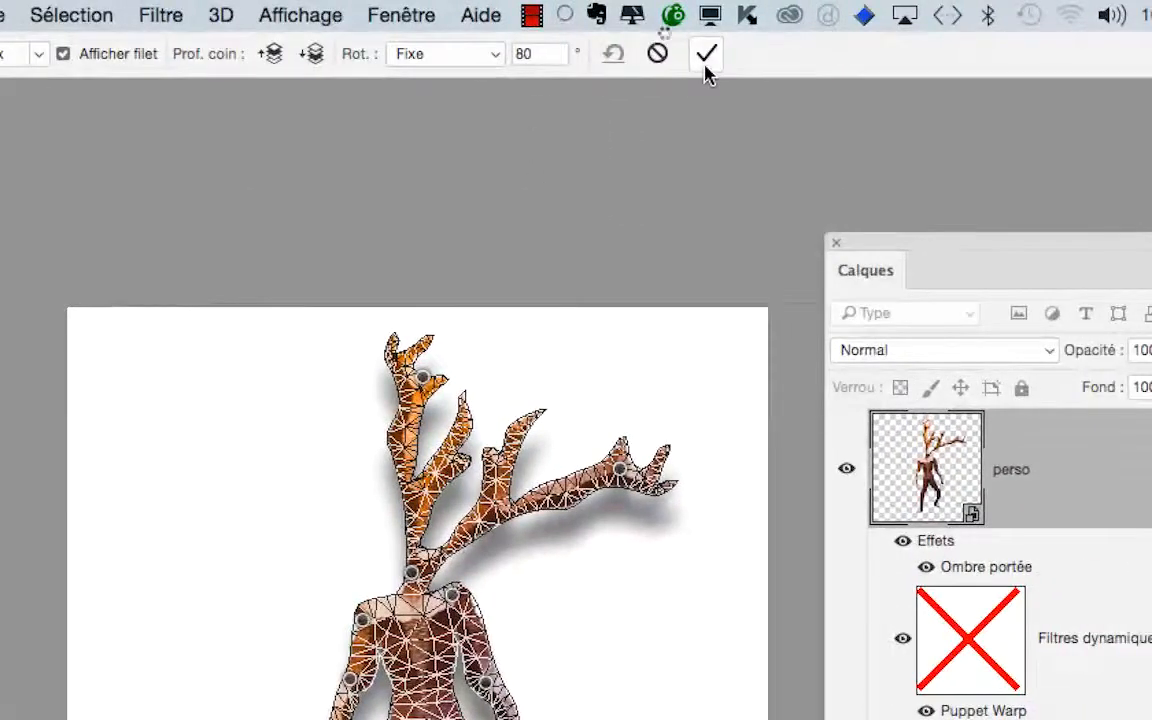
{"action": "left_click", "coordinate": [705, 64]}
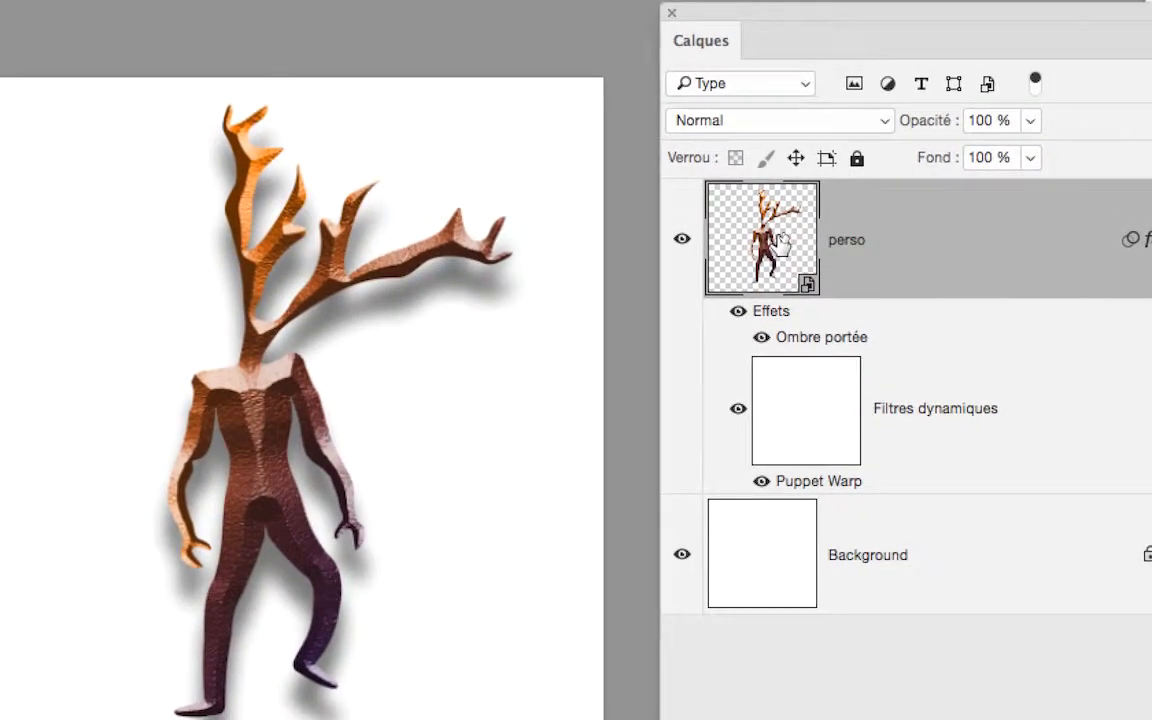
Step: Open the perso smart object's source document in a standard window and switch between it and the main composition
{"action": "double_click", "coordinate": [781, 243]}
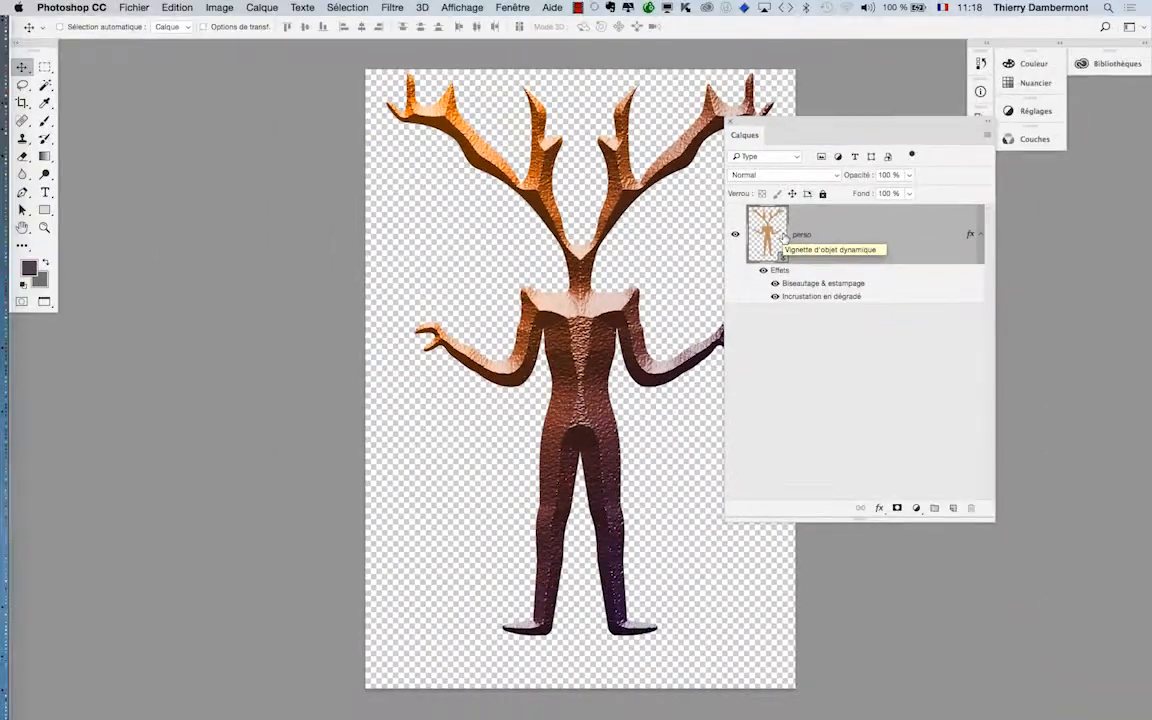
{"action": "key", "text": "f"}
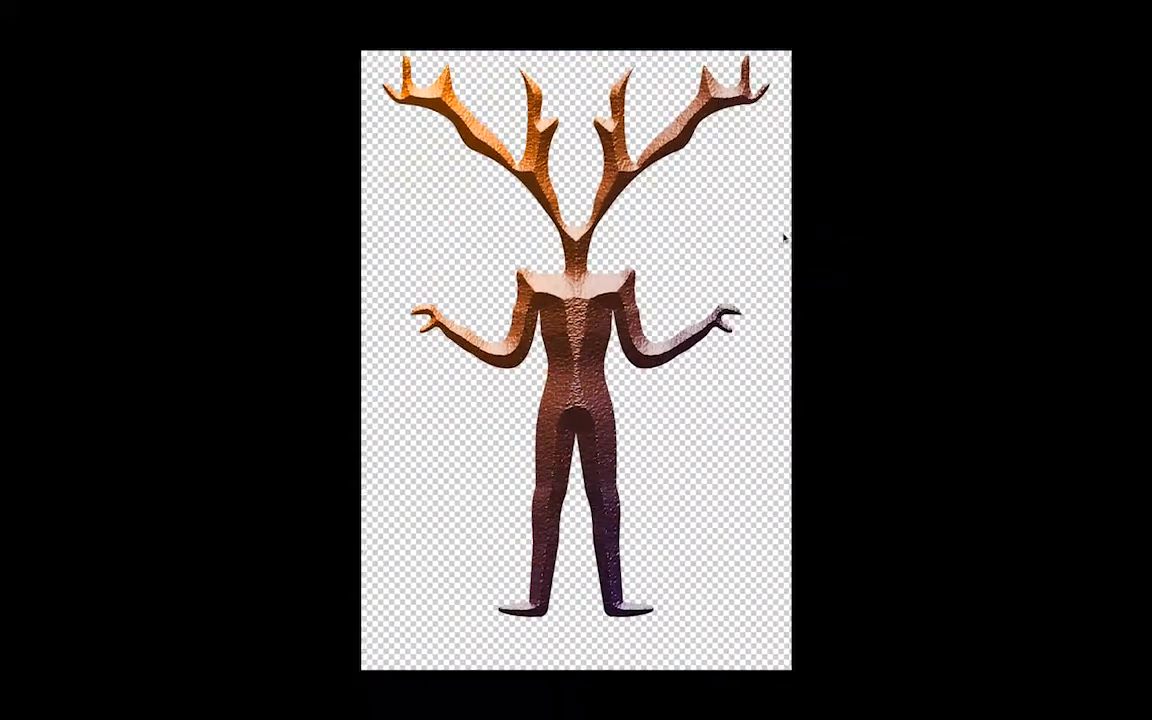
{"action": "key", "text": "f"}
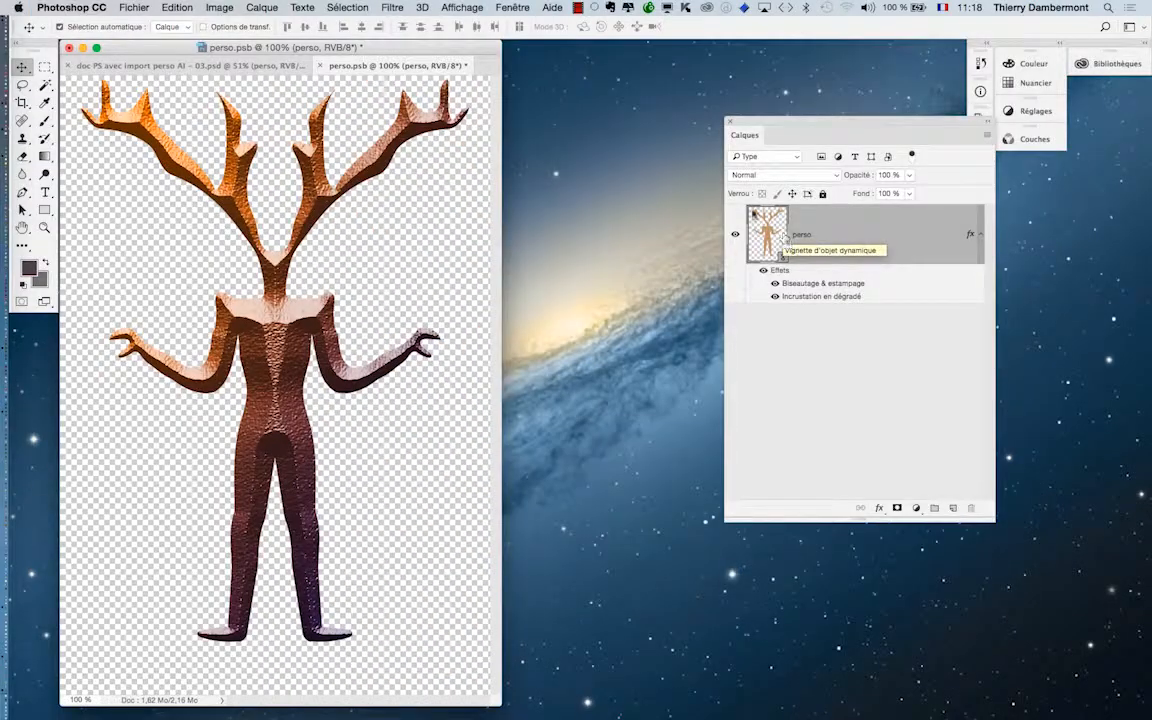
{"action": "key", "text": "super"}
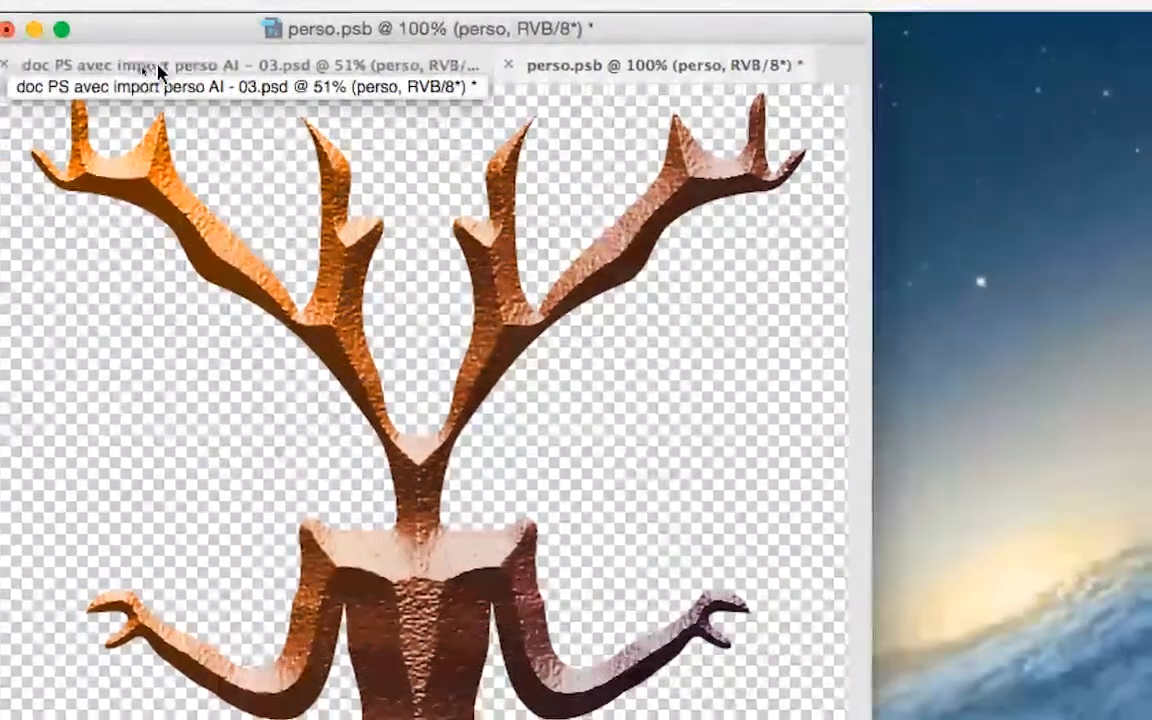
{"action": "left_click", "coordinate": [190, 68]}
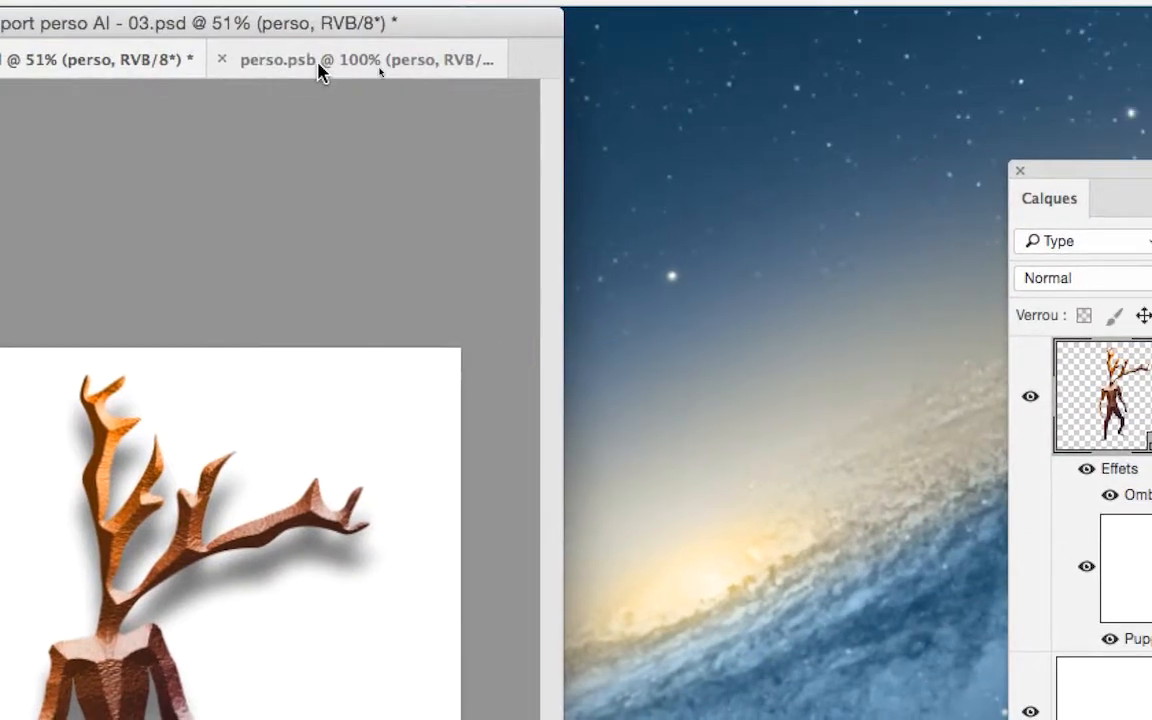
{"action": "left_click", "coordinate": [600, 18]}
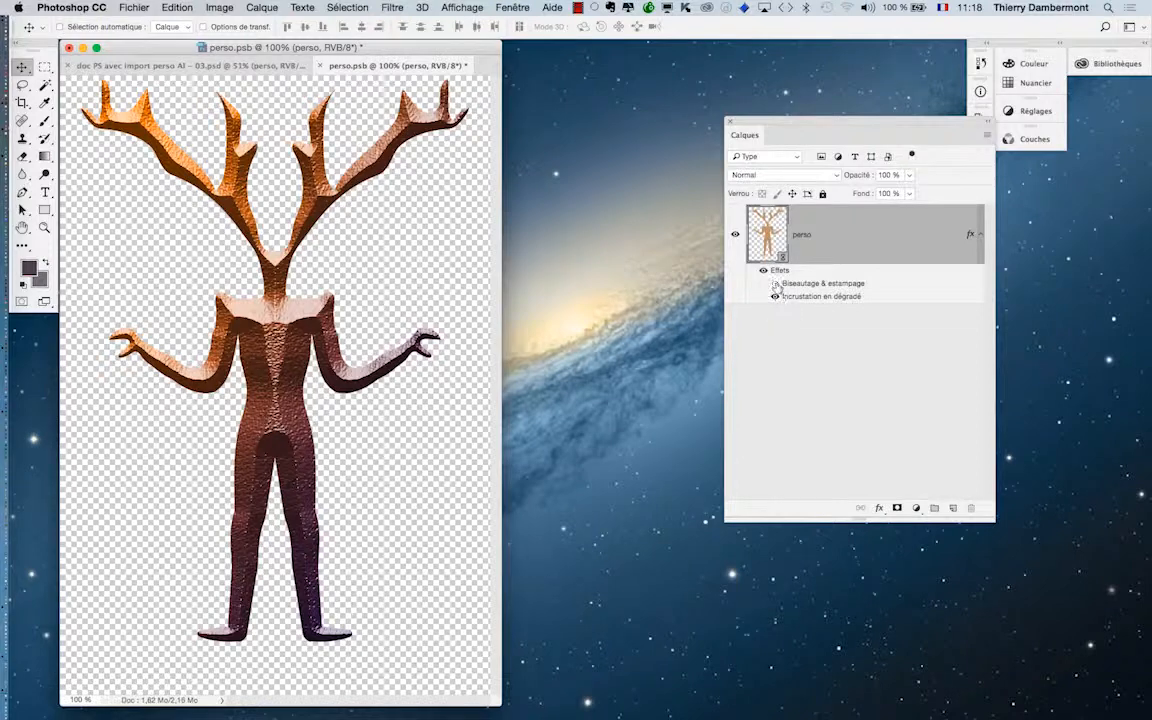
Step: Toggle the Biseautage & estampage and Incrustation en dégradé effects off and on to compare the character with and without them
{"action": "left_click", "coordinate": [775, 284]}
{"action": "left_click", "coordinate": [775, 284]}
{"action": "left_click", "coordinate": [775, 297]}
{"action": "left_click", "coordinate": [775, 297]}
{"action": "left_click", "coordinate": [775, 297]}
{"action": "left_click", "coordinate": [775, 297]}
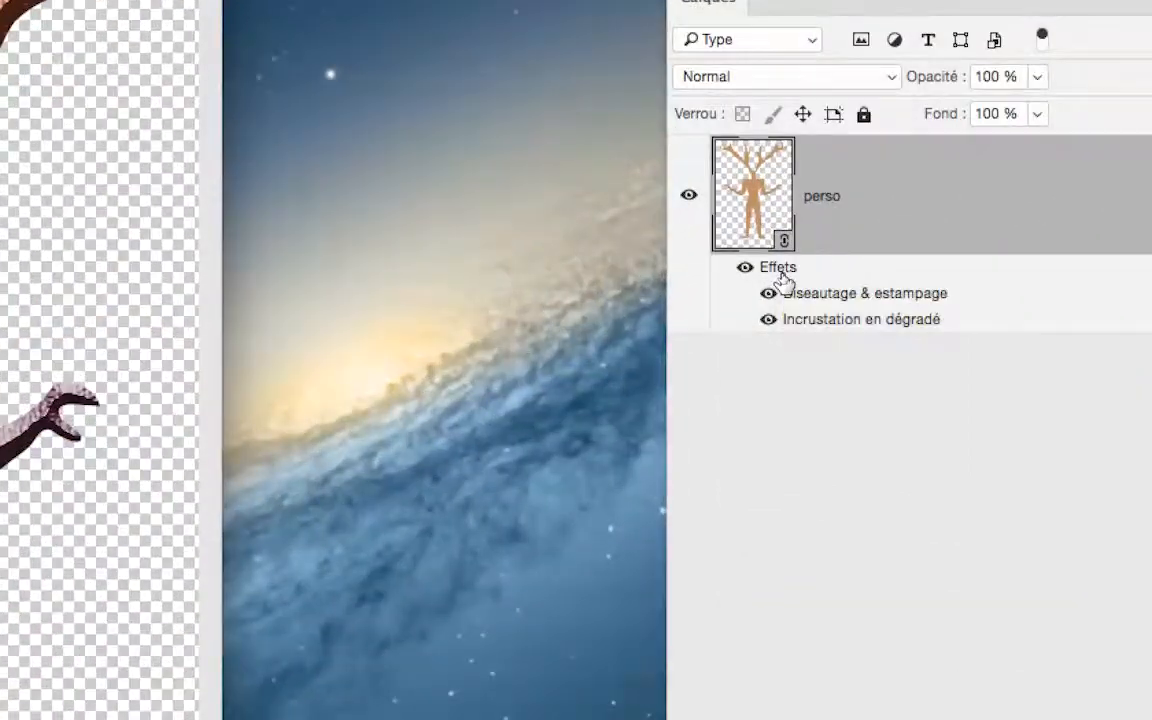
Step: Open the perso layer's Incrustation en dégradé settings and try the orange-yellow preset, ending on the yellow-violet-orange-blue gradient
{"action": "double_click", "coordinate": [785, 276]}
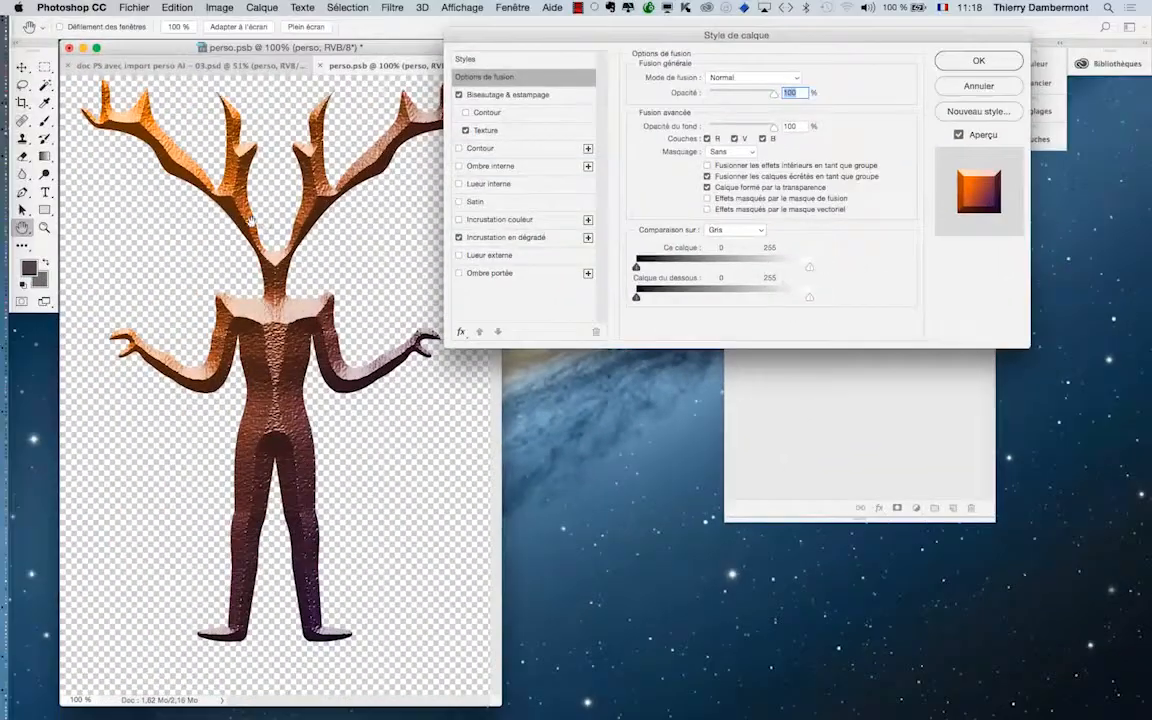
{"action": "left_click", "coordinate": [510, 237]}
{"action": "left_click", "coordinate": [771, 111]}
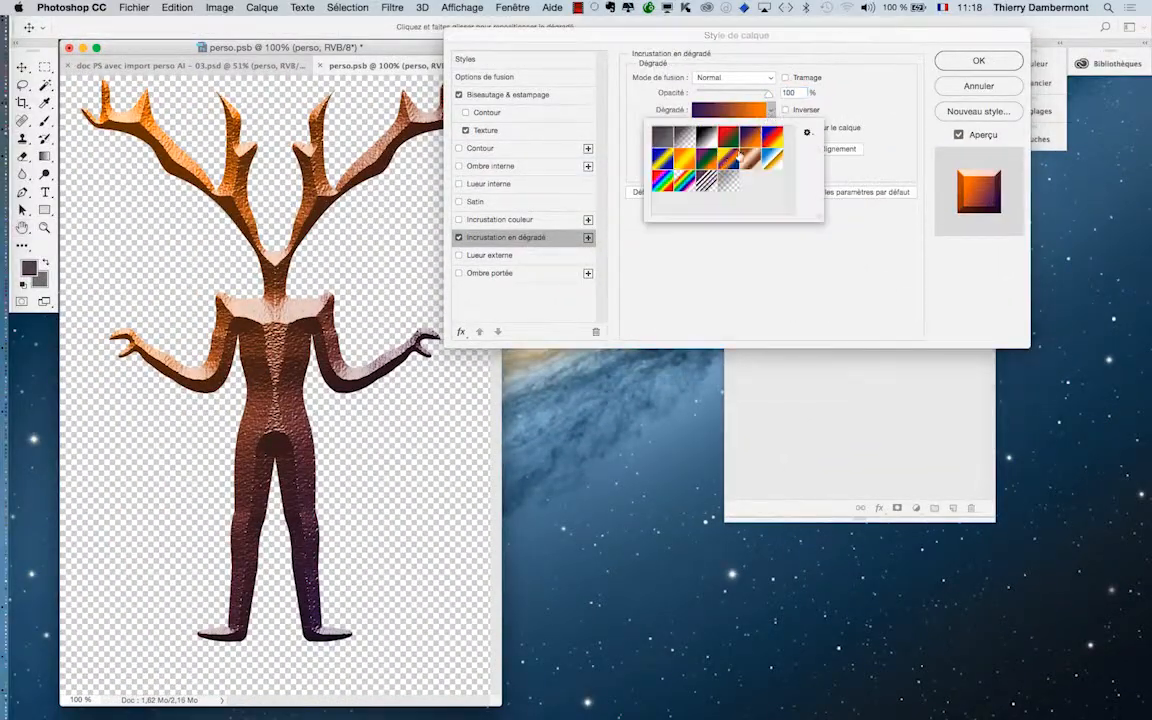
{"action": "left_click", "coordinate": [686, 159]}
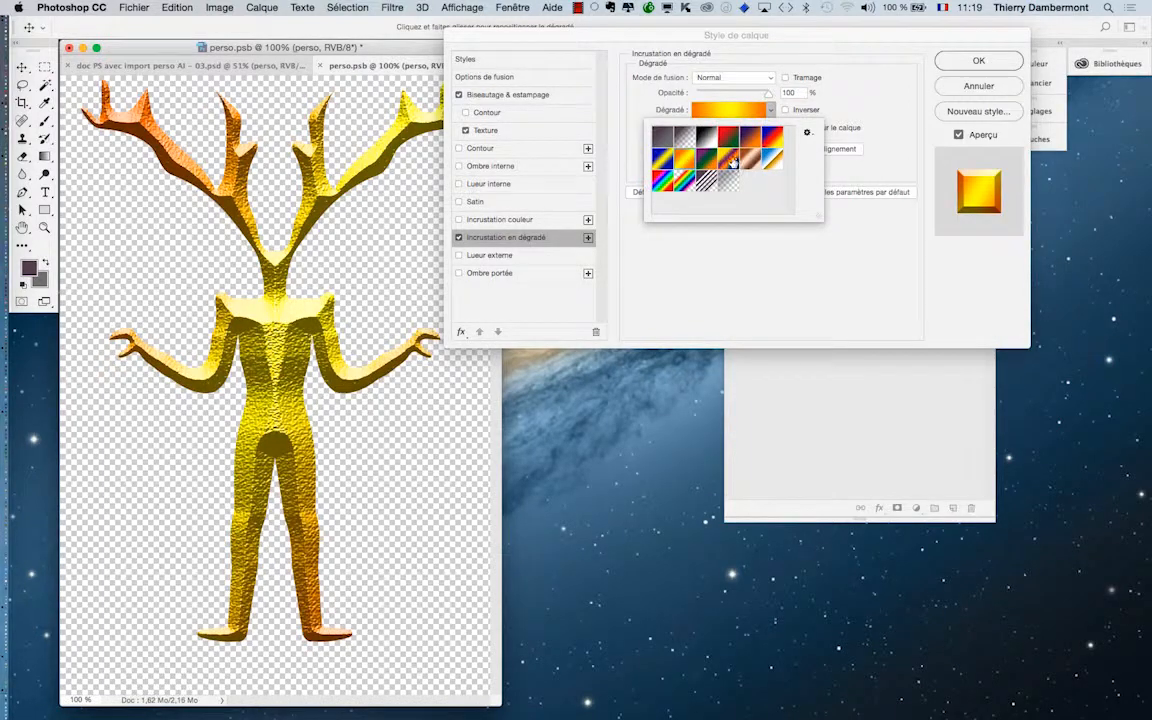
{"action": "left_click", "coordinate": [770, 159]}
Step: Append the Métaux gradient set to the existing gradient presets
{"action": "left_click", "coordinate": [807, 134]}
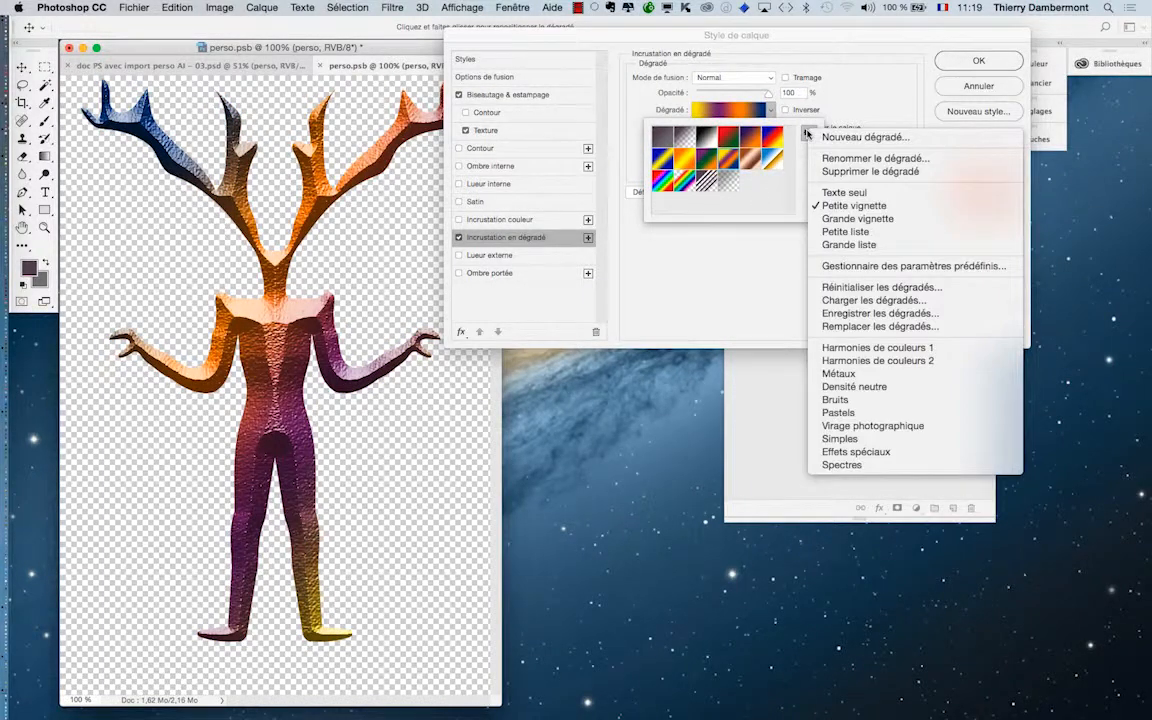
{"action": "left_click", "coordinate": [807, 134]}
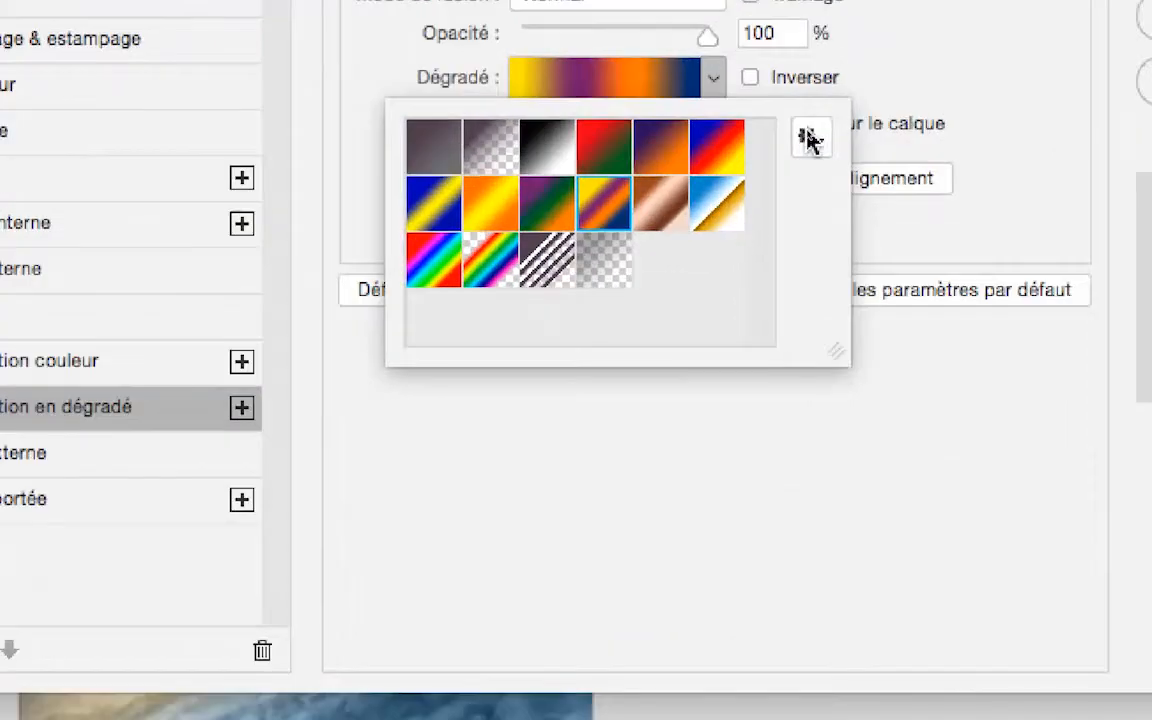
{"action": "left_click", "coordinate": [810, 137]}
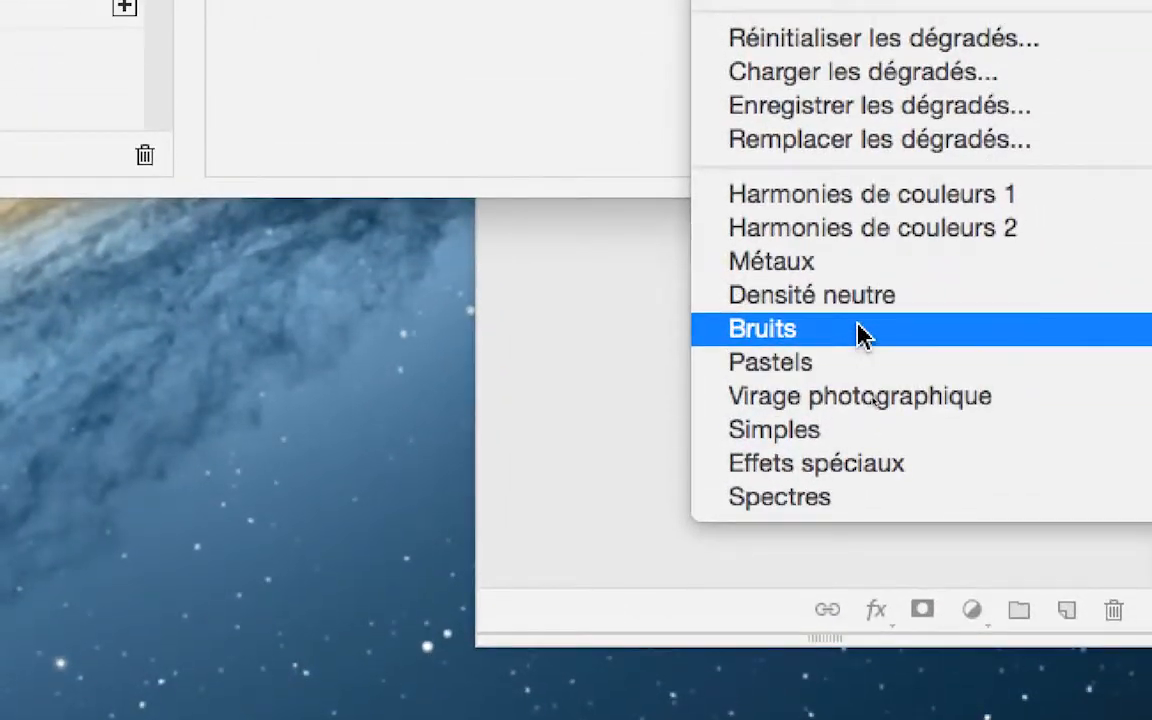
{"action": "left_click", "coordinate": [862, 262]}
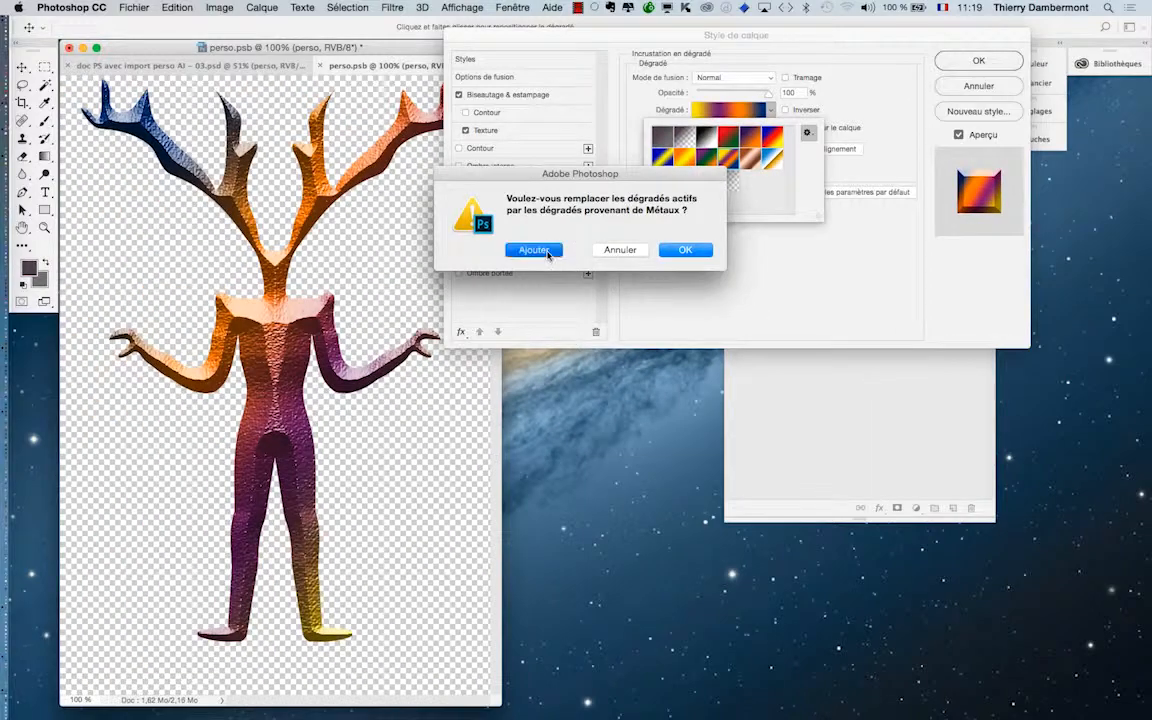
{"action": "left_click", "coordinate": [548, 253]}
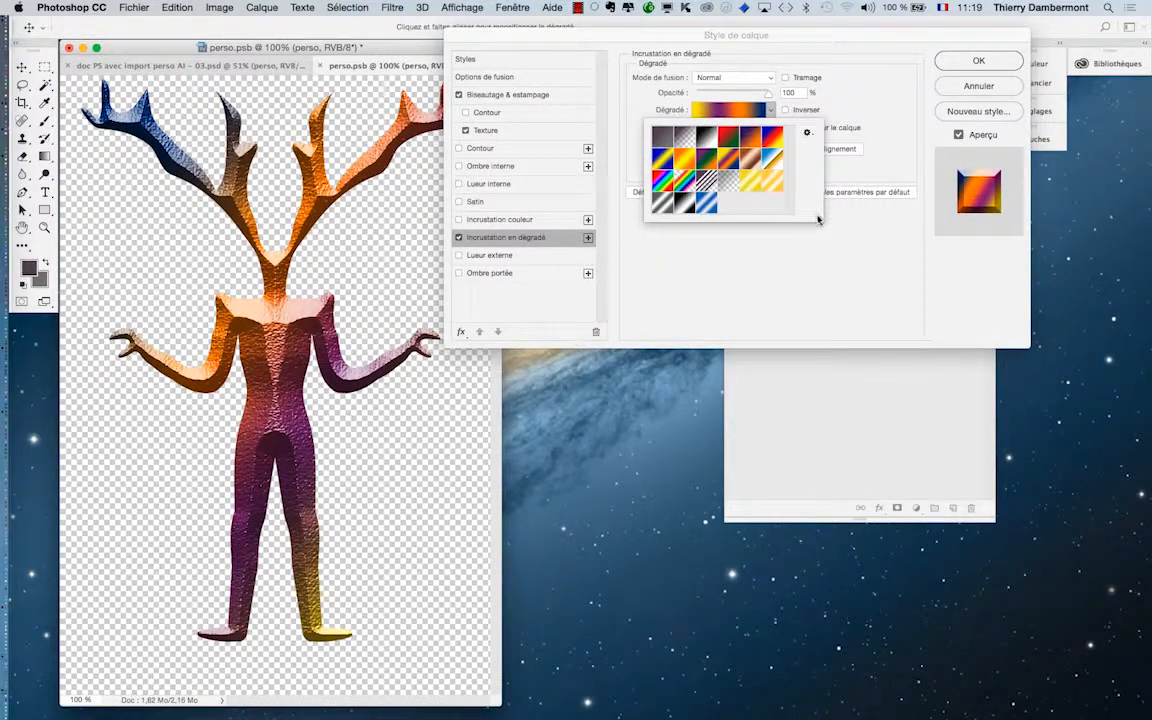
Step: Enlarge the gradient picker and apply the silver metallic gradient to the character
{"action": "left_click_drag", "start_coordinate": [818, 219], "coordinate": [836, 325]}
{"action": "left_click", "coordinate": [685, 207]}
{"action": "left_click", "coordinate": [665, 205]}
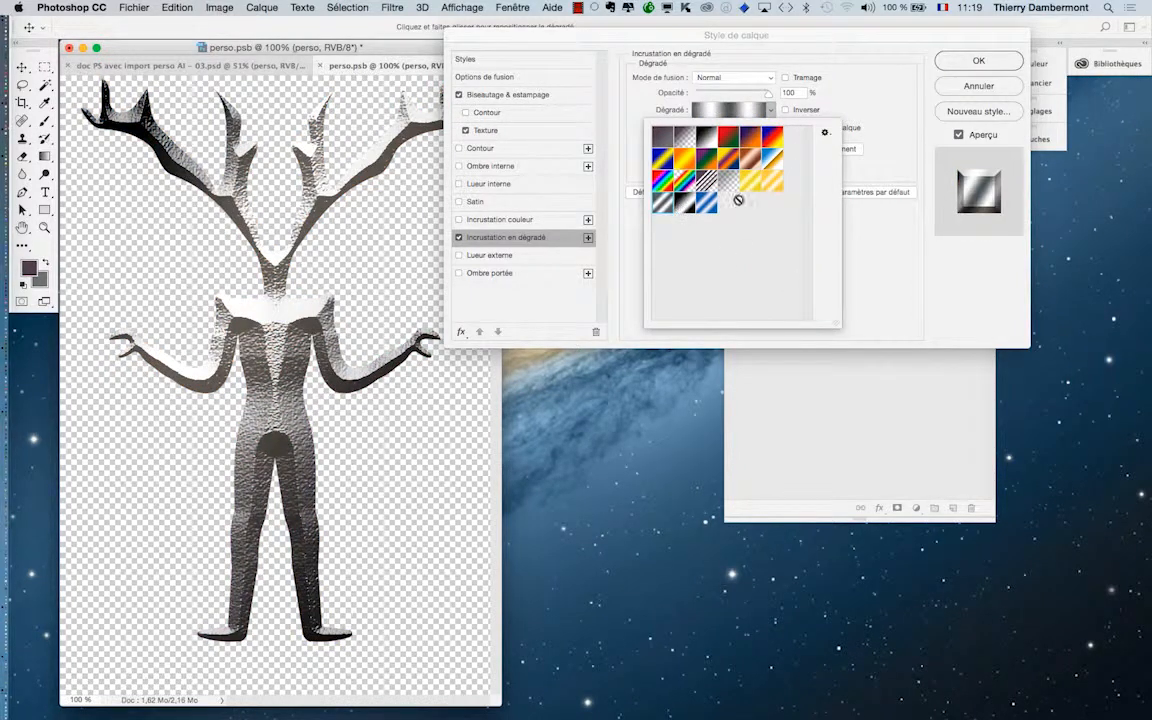
Step: Append the Harmonies de couleurs 2 gradient set and apply its multicolour green, orange and teal gradient to the character
{"action": "left_click", "coordinate": [824, 131]}
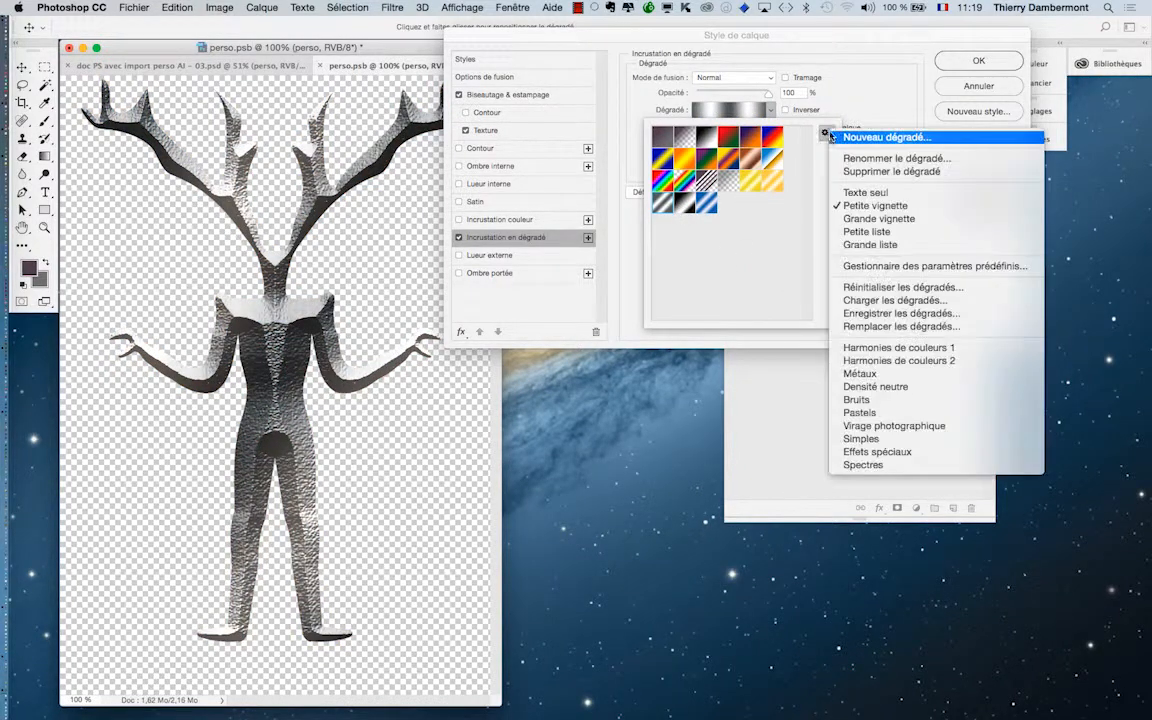
{"action": "left_click", "coordinate": [904, 361]}
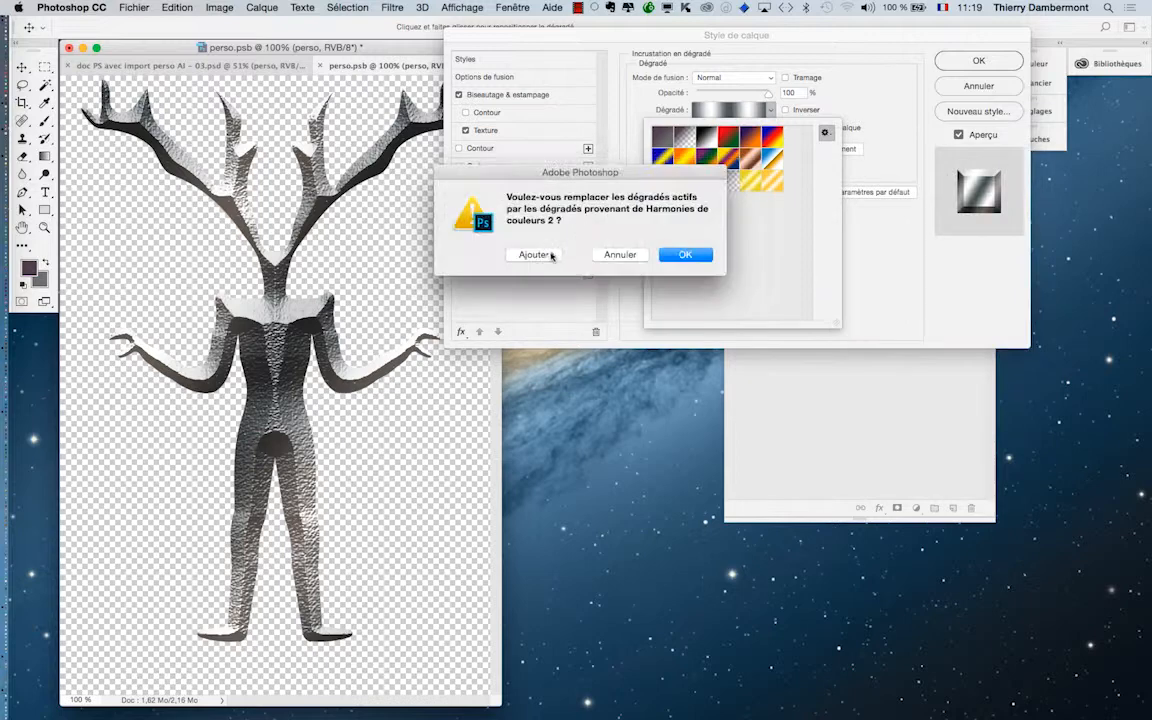
{"action": "left_click", "coordinate": [527, 255]}
{"action": "left_click", "coordinate": [713, 232]}
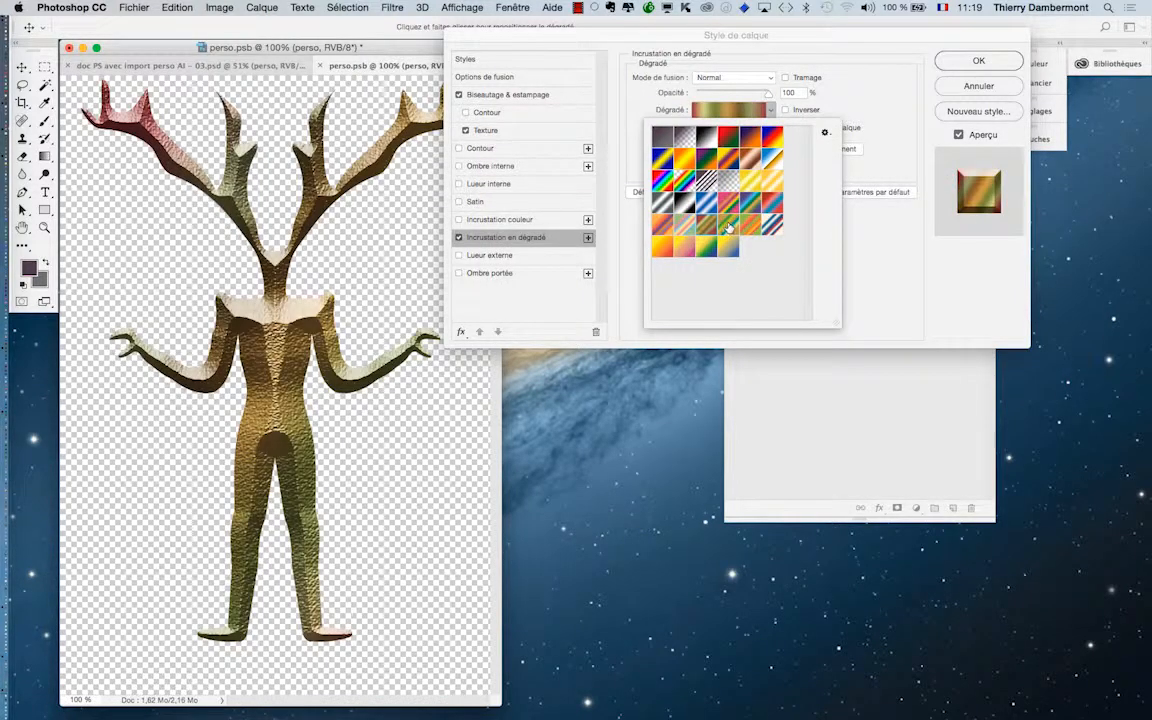
{"action": "left_click", "coordinate": [729, 245]}
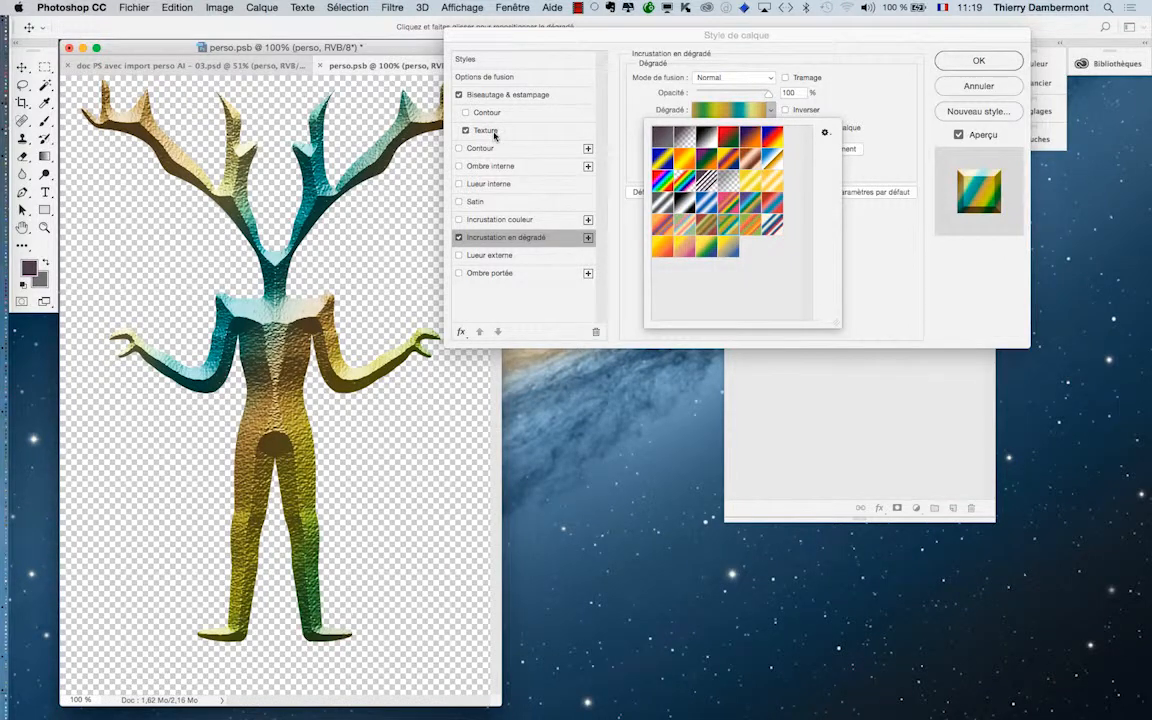
Step: In the bevel's Texture settings, try several patterns and choose the grey leaf-like one for a crumpled surface
{"action": "left_click", "coordinate": [500, 132]}
{"action": "left_click", "coordinate": [652, 95]}
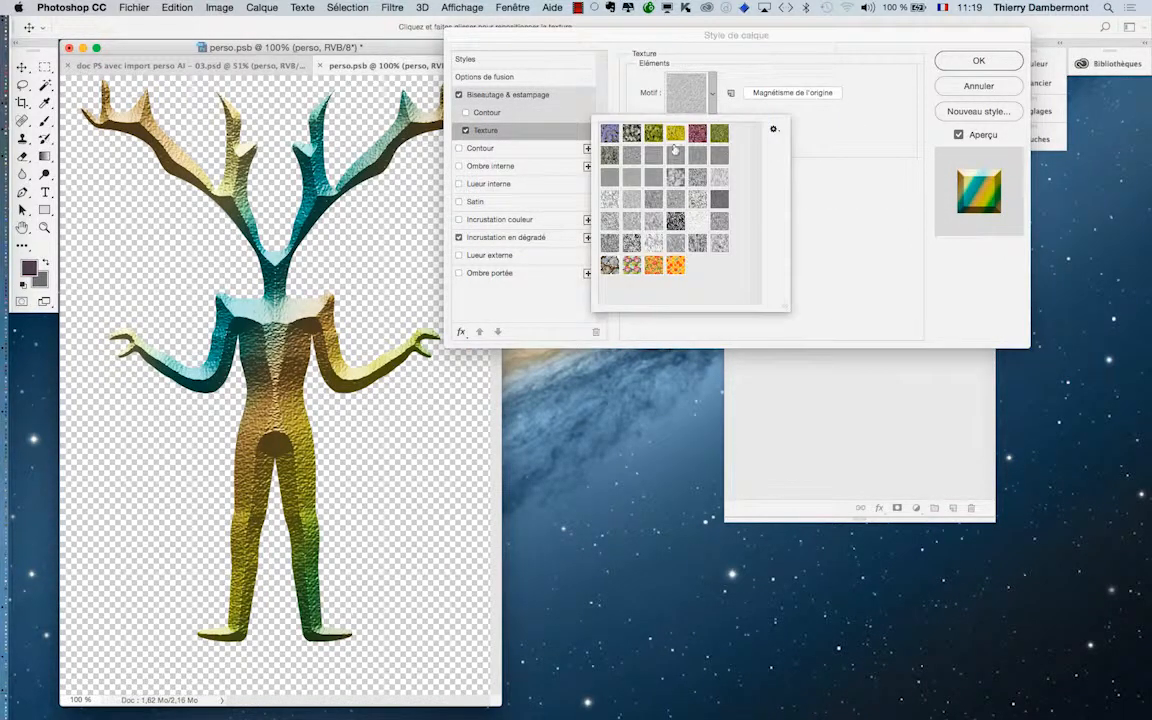
{"action": "left_click", "coordinate": [610, 133]}
{"action": "left_click", "coordinate": [654, 134]}
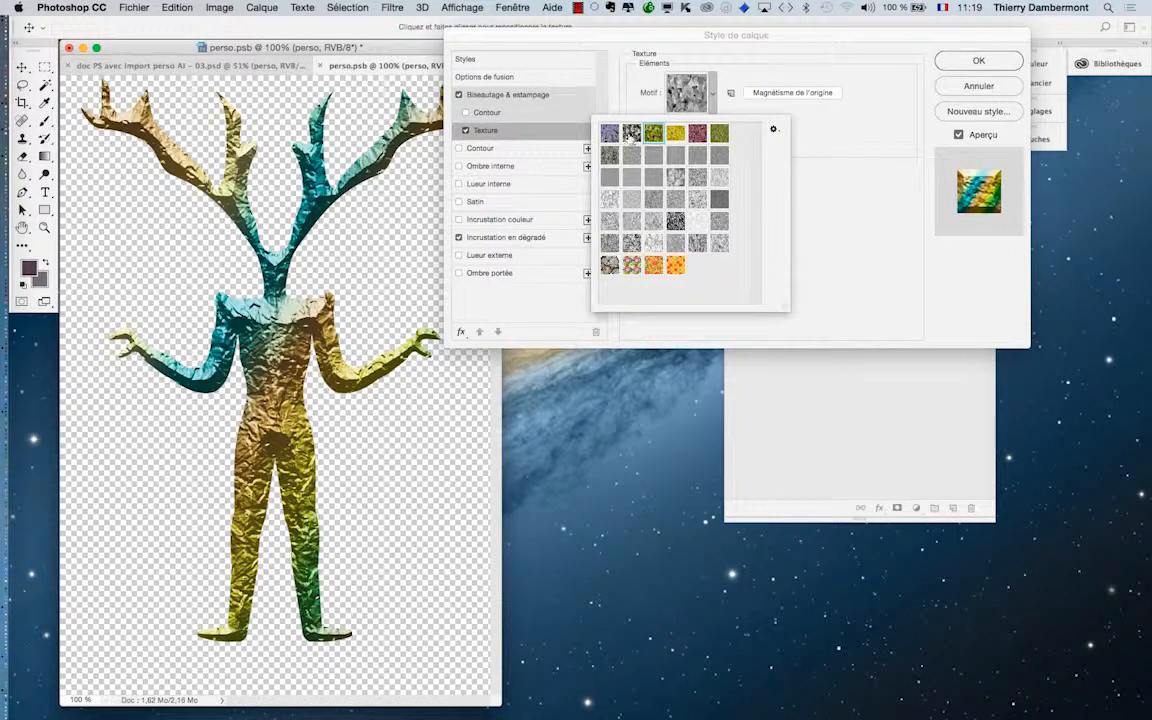
{"action": "left_click", "coordinate": [631, 134]}
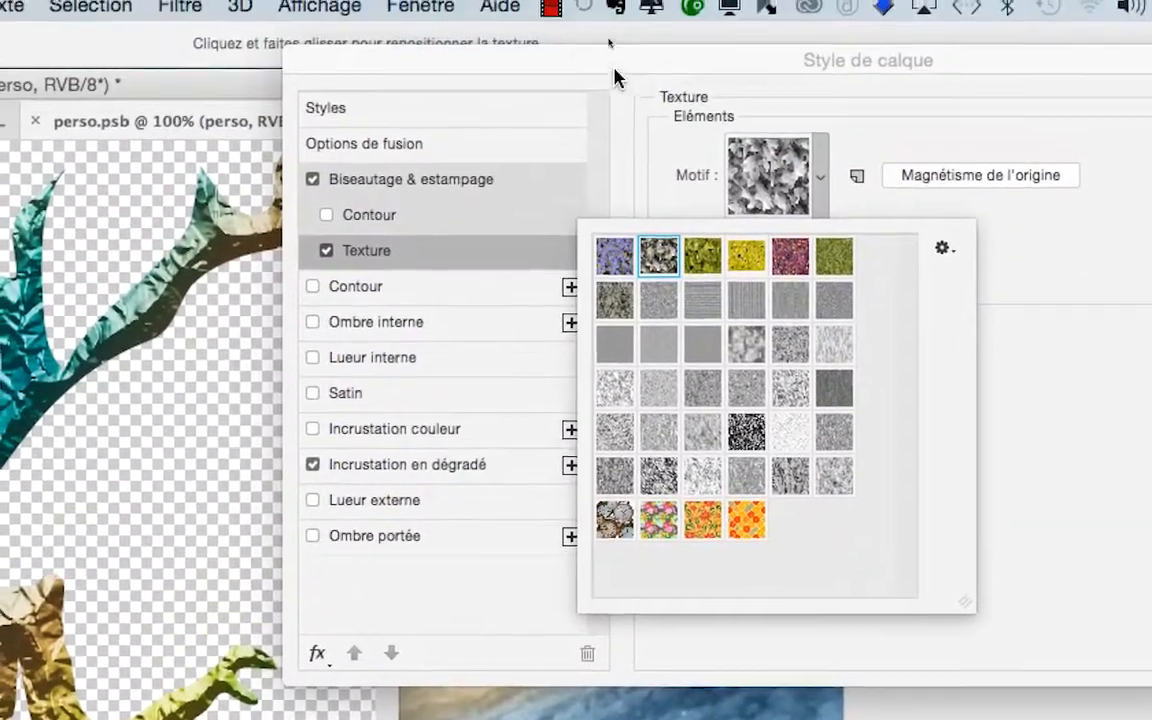
Step: Move the layer style dialog clear of the character and set the texture's scale to 89 % and its relief to +2 %
{"action": "left_click", "coordinate": [615, 68]}
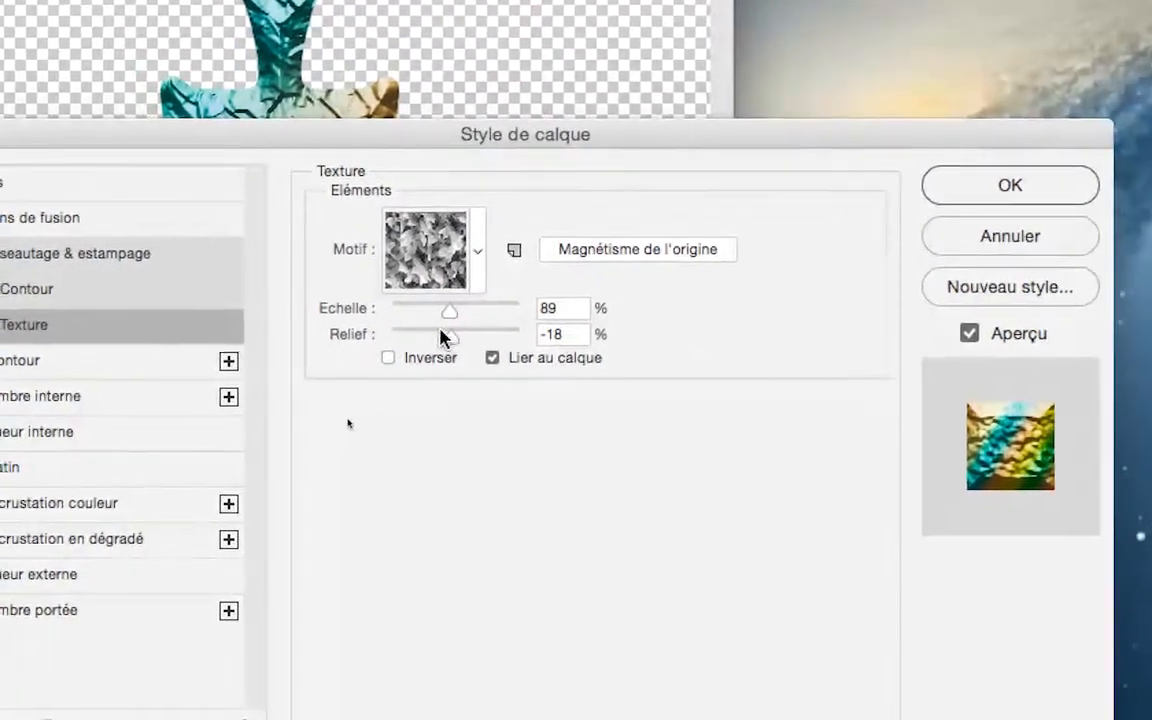
{"action": "left_click_drag", "start_coordinate": [513, 451], "coordinate": [501, 451]}
{"action": "left_click_drag", "start_coordinate": [430, 337], "coordinate": [454, 337]}
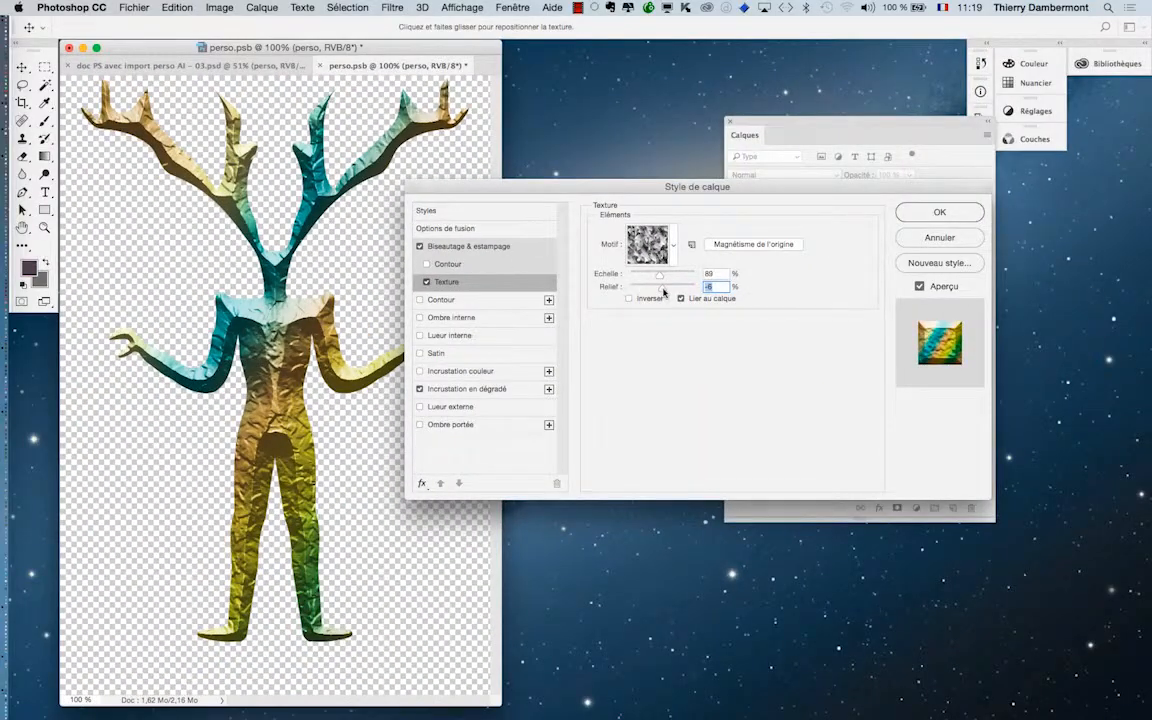
{"action": "left_click_drag", "start_coordinate": [662, 289], "coordinate": [665, 294]}
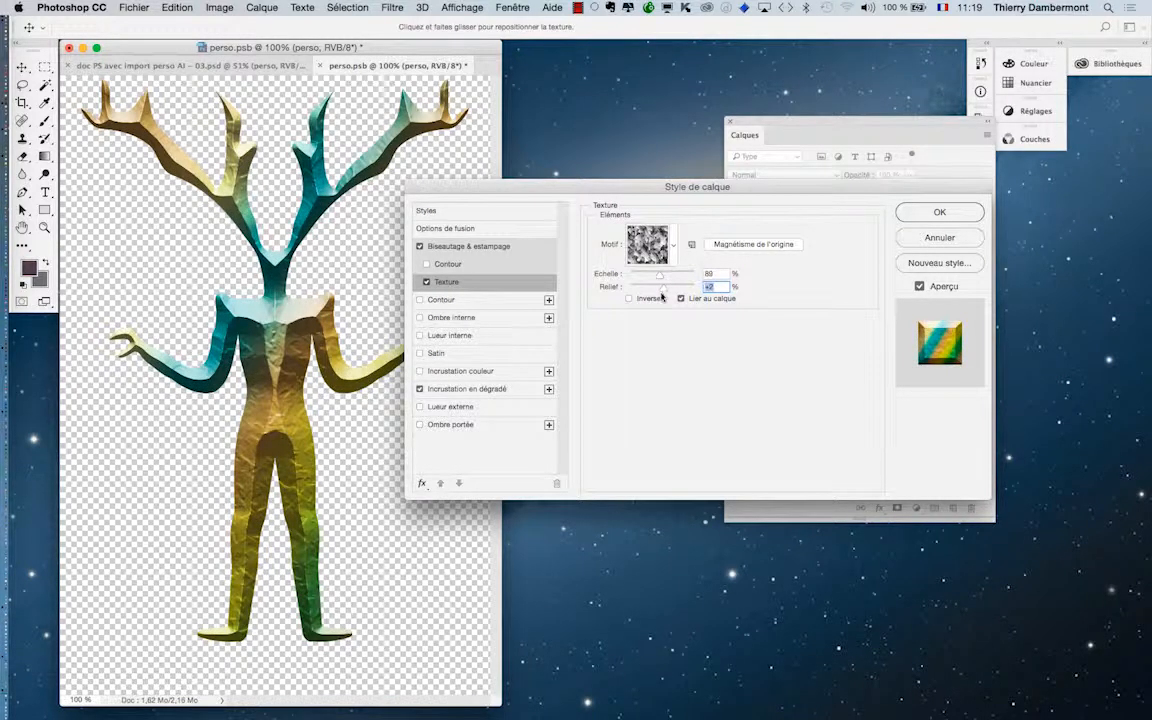
Step: Add a 7 px outer stroke effect to the character and colour it salmon pink, d87171
{"action": "left_click", "coordinate": [453, 301]}
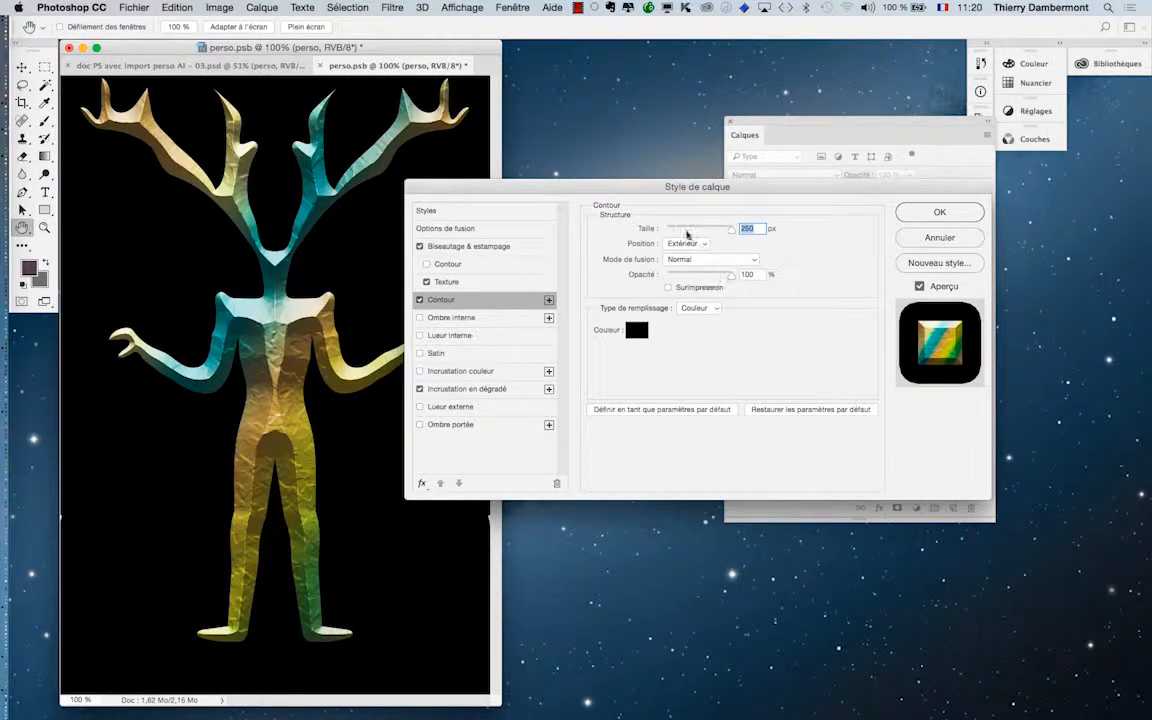
{"action": "left_click_drag", "start_coordinate": [686, 233], "coordinate": [670, 230]}
{"action": "left_click", "coordinate": [636, 330]}
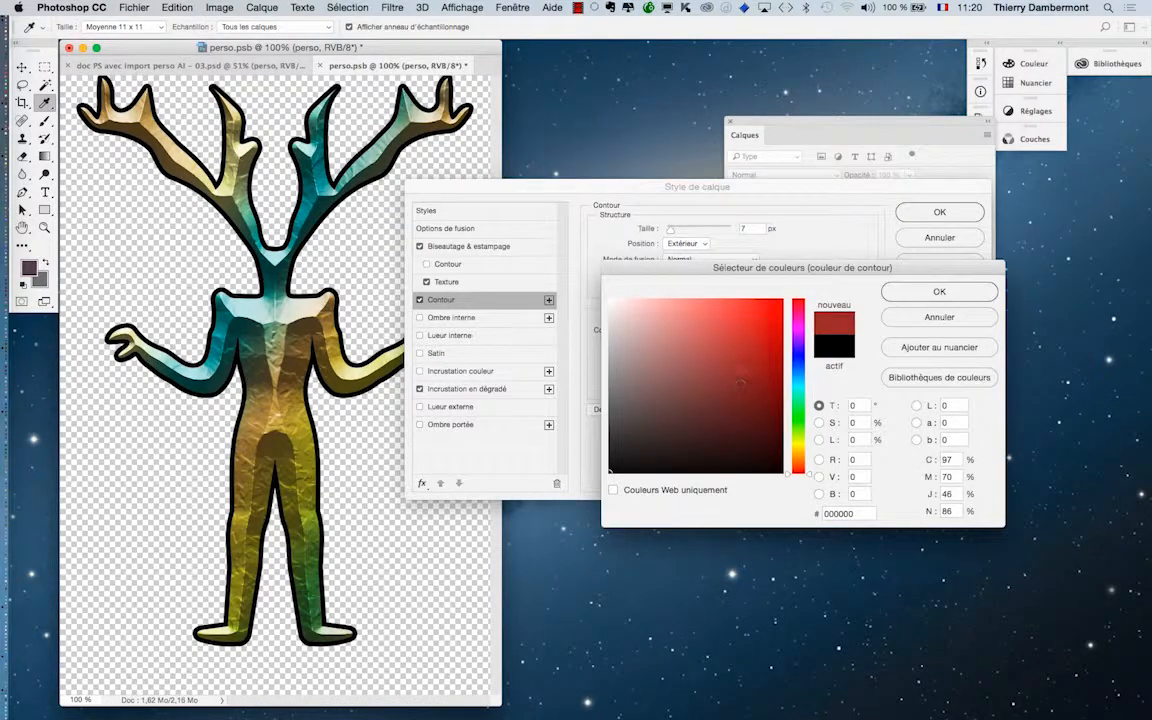
{"action": "left_click", "coordinate": [743, 368]}
{"action": "left_click", "coordinate": [692, 325]}
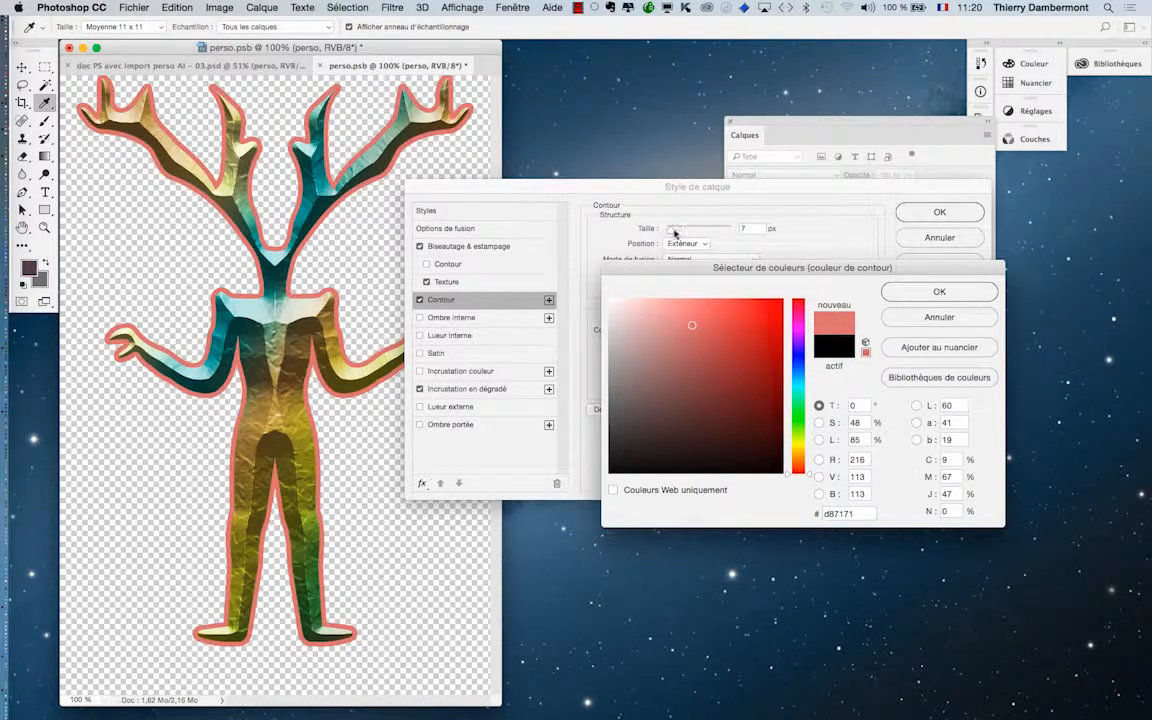
{"action": "key", "text": "Return"}
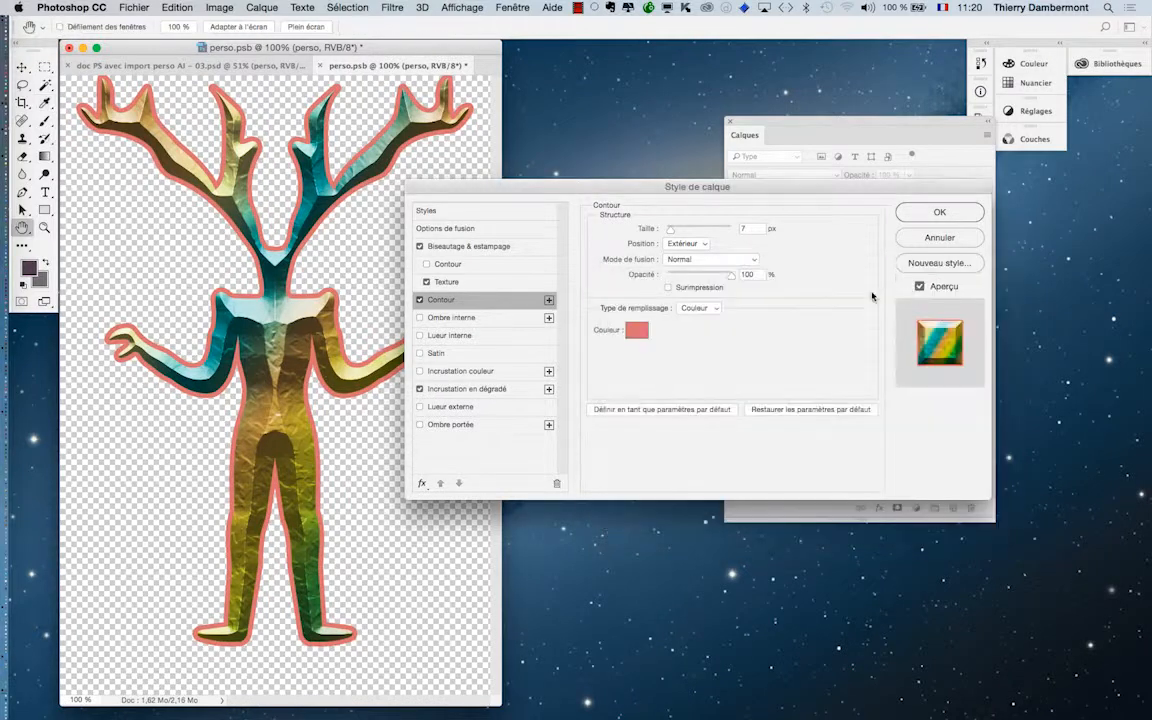
Step: Set the stroke's blend mode to Produit and its colour to grey 848484, and apply the layer style
{"action": "left_click", "coordinate": [688, 260]}
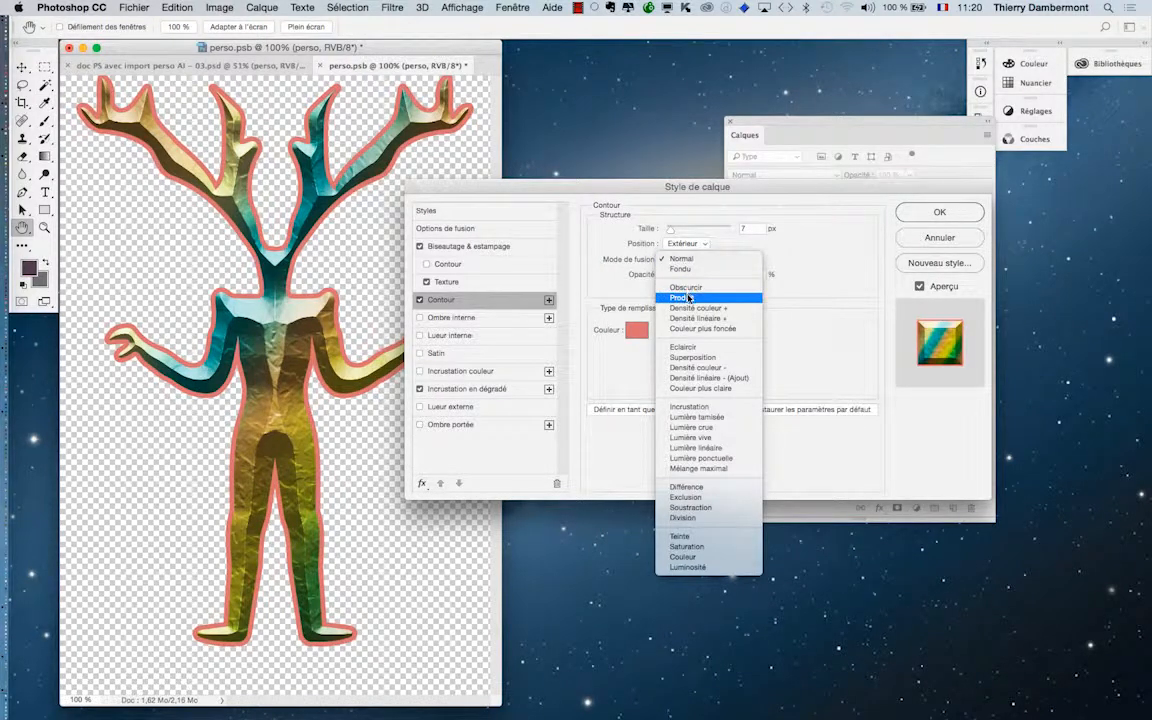
{"action": "left_click", "coordinate": [688, 297]}
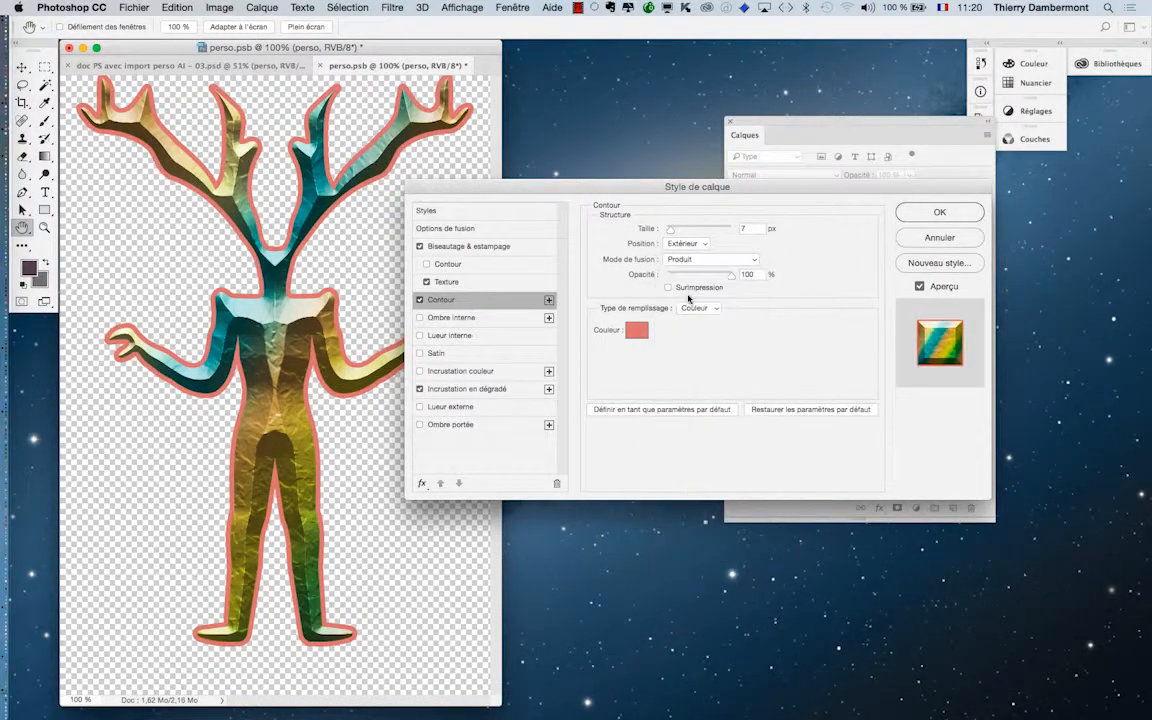
{"action": "left_click", "coordinate": [636, 330]}
{"action": "left_click_drag", "start_coordinate": [673, 379], "coordinate": [607, 383]}
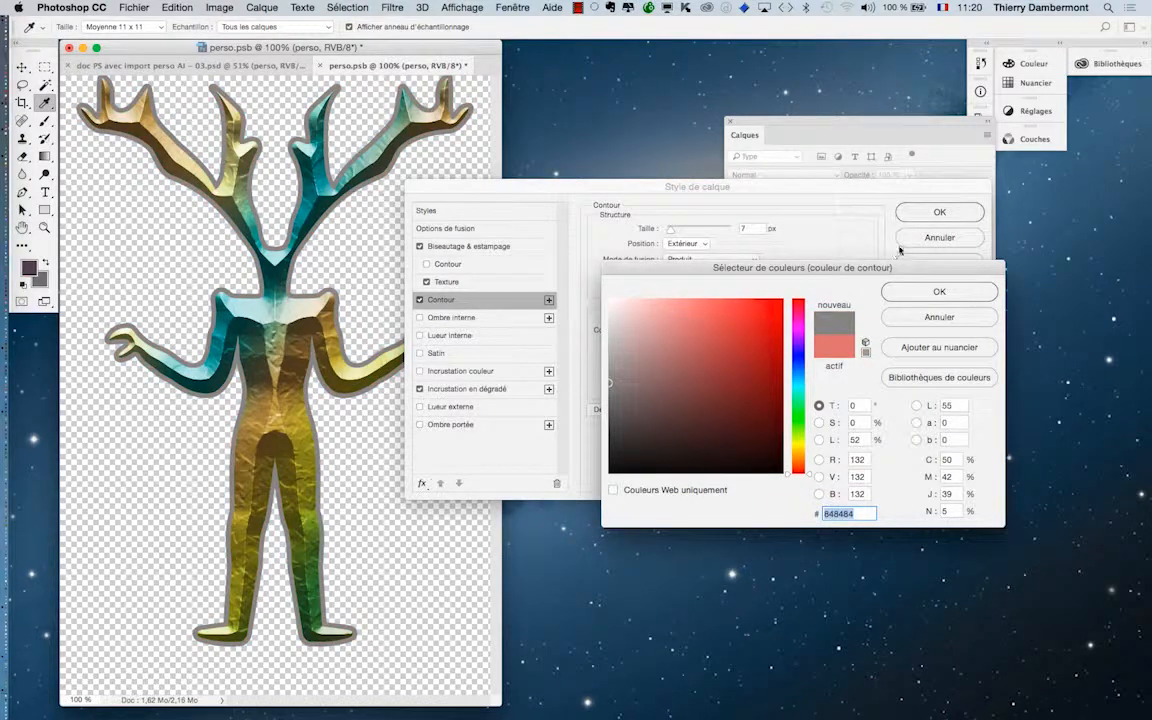
{"action": "left_click", "coordinate": [927, 292]}
{"action": "left_click", "coordinate": [939, 212]}
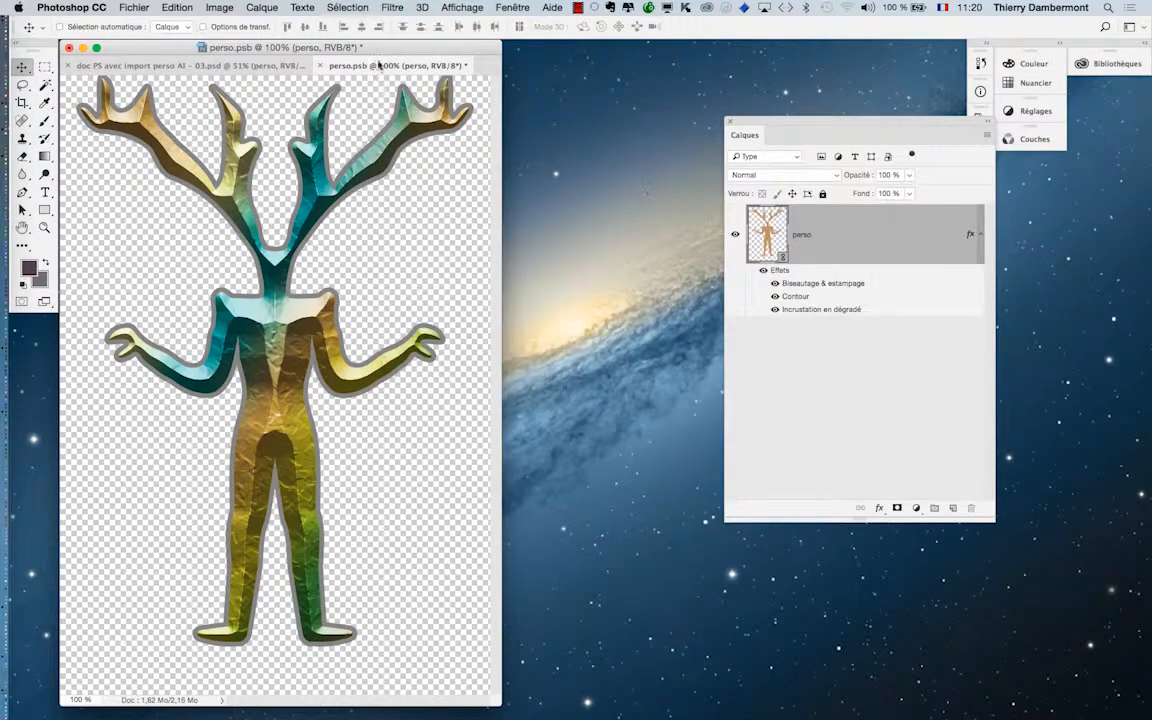
Step: Float perso.psb in its own window beside the main document, with the layers panel moved out of the way
{"action": "left_click_drag", "start_coordinate": [342, 62], "coordinate": [645, 92]}
{"action": "left_click_drag", "start_coordinate": [750, 122], "coordinate": [990, 287]}
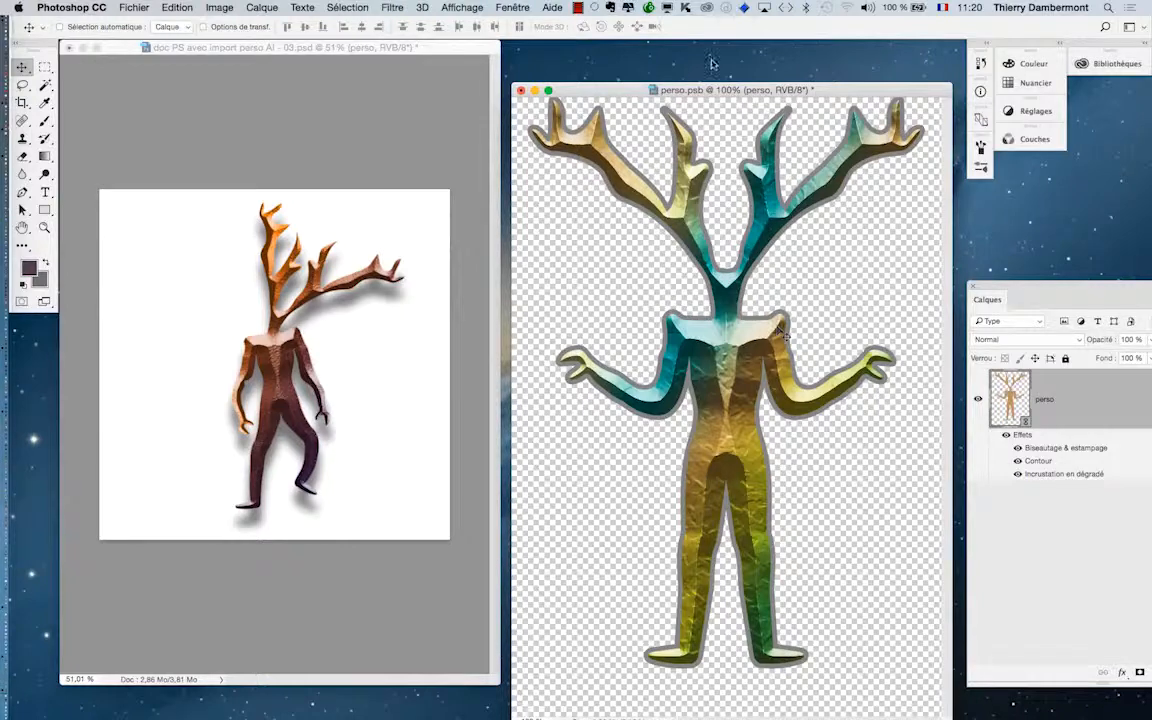
{"action": "left_click_drag", "start_coordinate": [690, 91], "coordinate": [690, 61]}
{"action": "left_click_drag", "start_coordinate": [767, 63], "coordinate": [772, 60]}
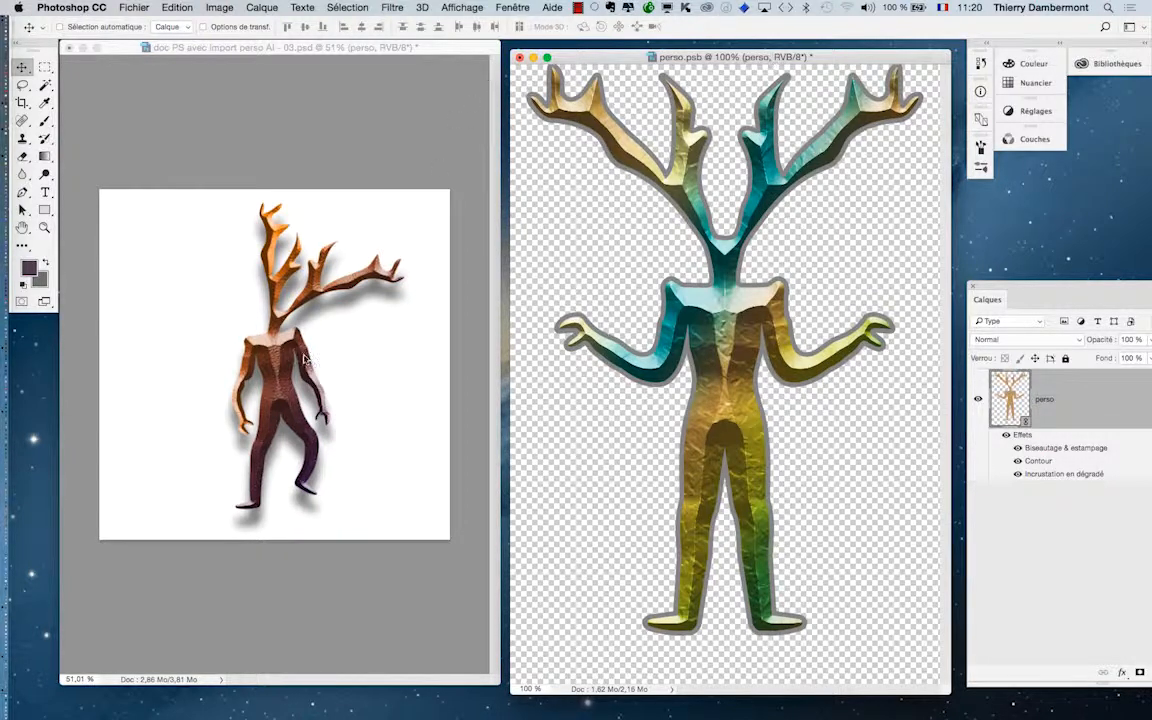
Step: Save perso.psb to update the posed character in the main document and inspect the result up close
{"action": "left_click", "coordinate": [134, 8]}
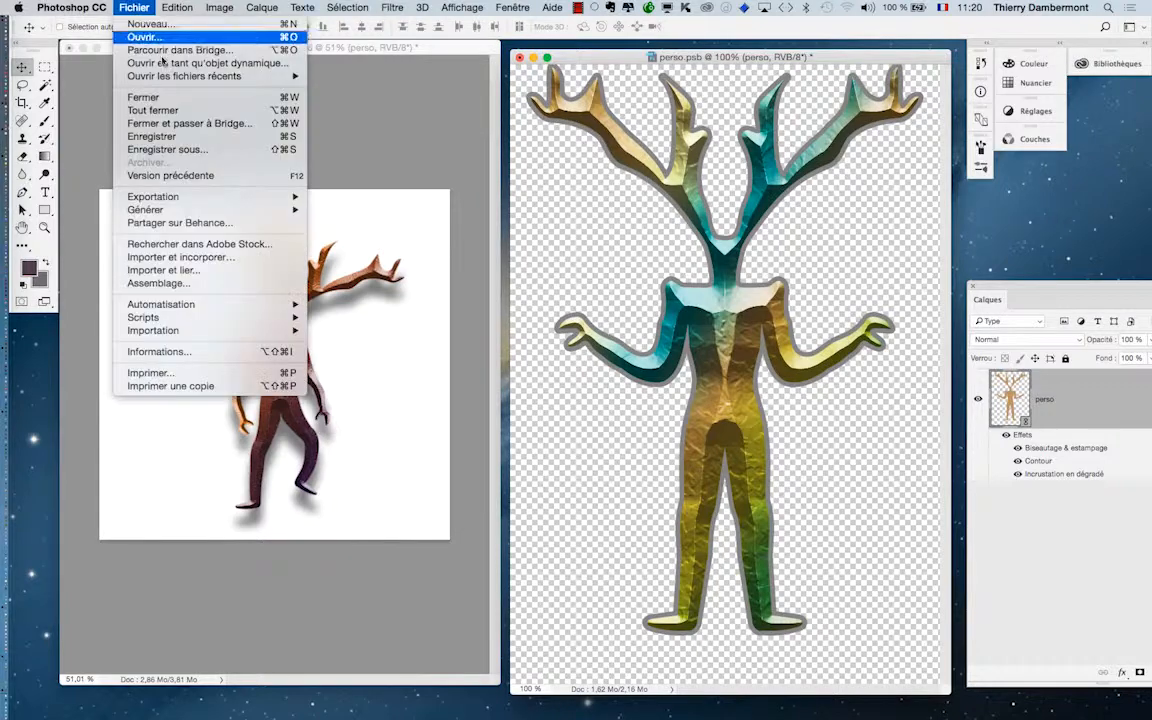
{"action": "left_click", "coordinate": [140, 136]}
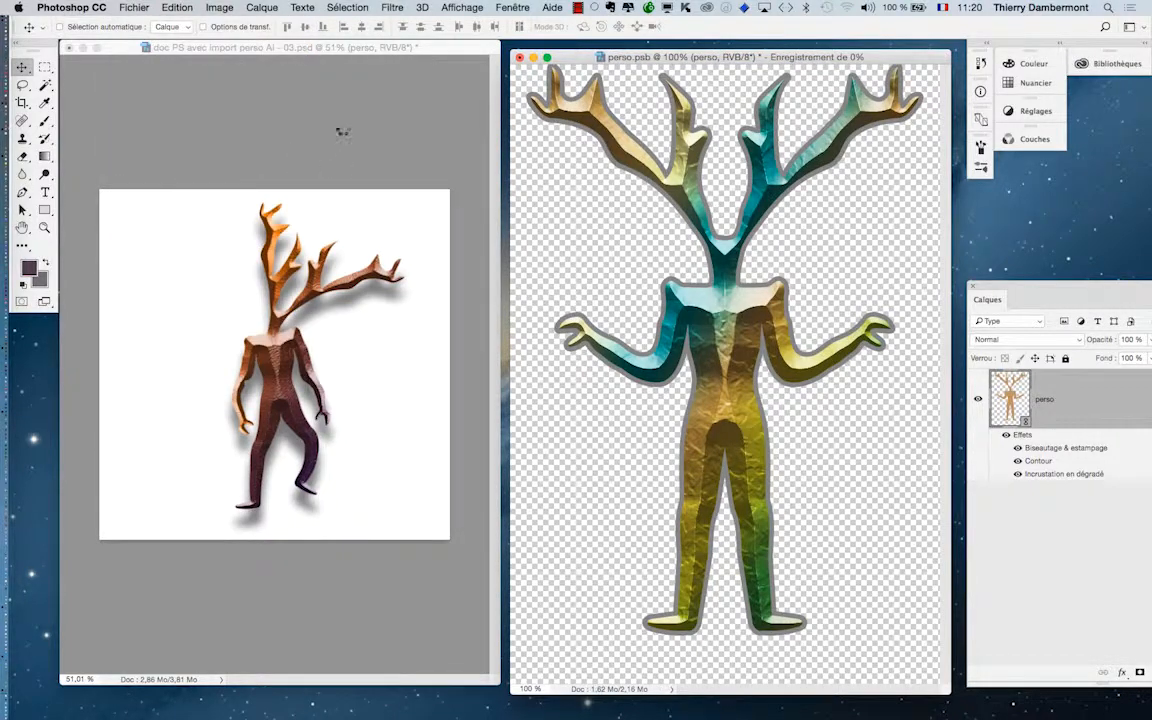
{"action": "scroll", "coordinate": [299, 328], "scroll_direction": "up", "scroll_amount": 5}
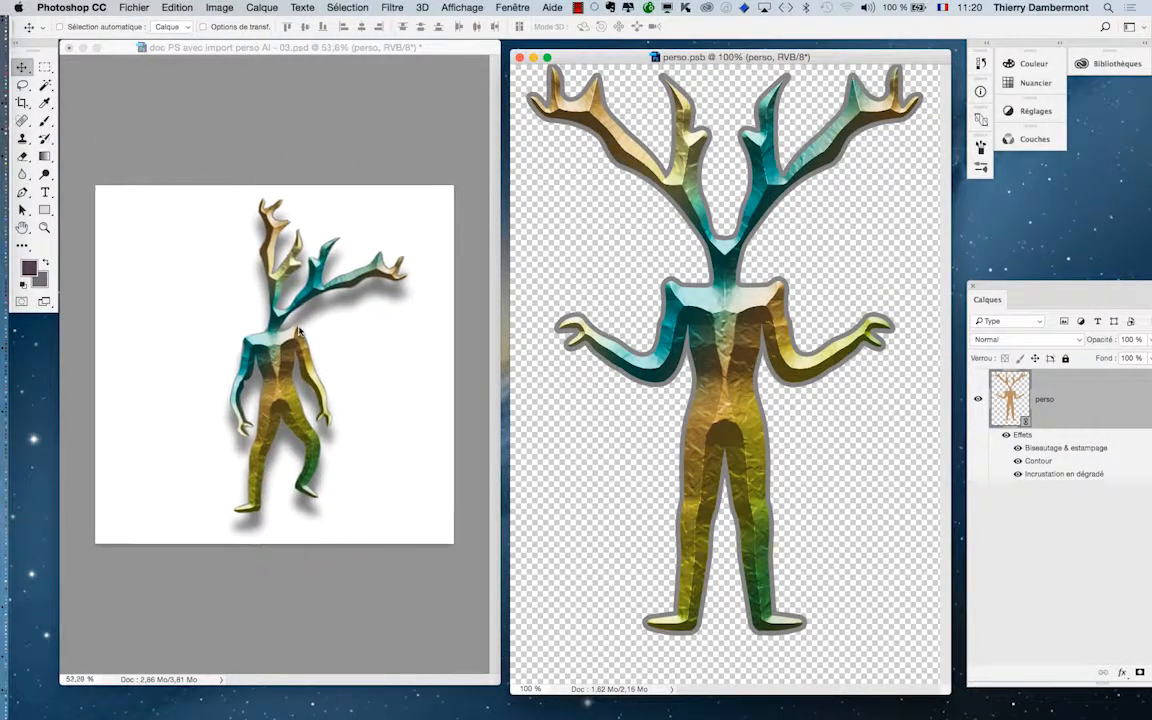
{"action": "scroll", "coordinate": [299, 328], "scroll_direction": "up", "scroll_amount": 4}
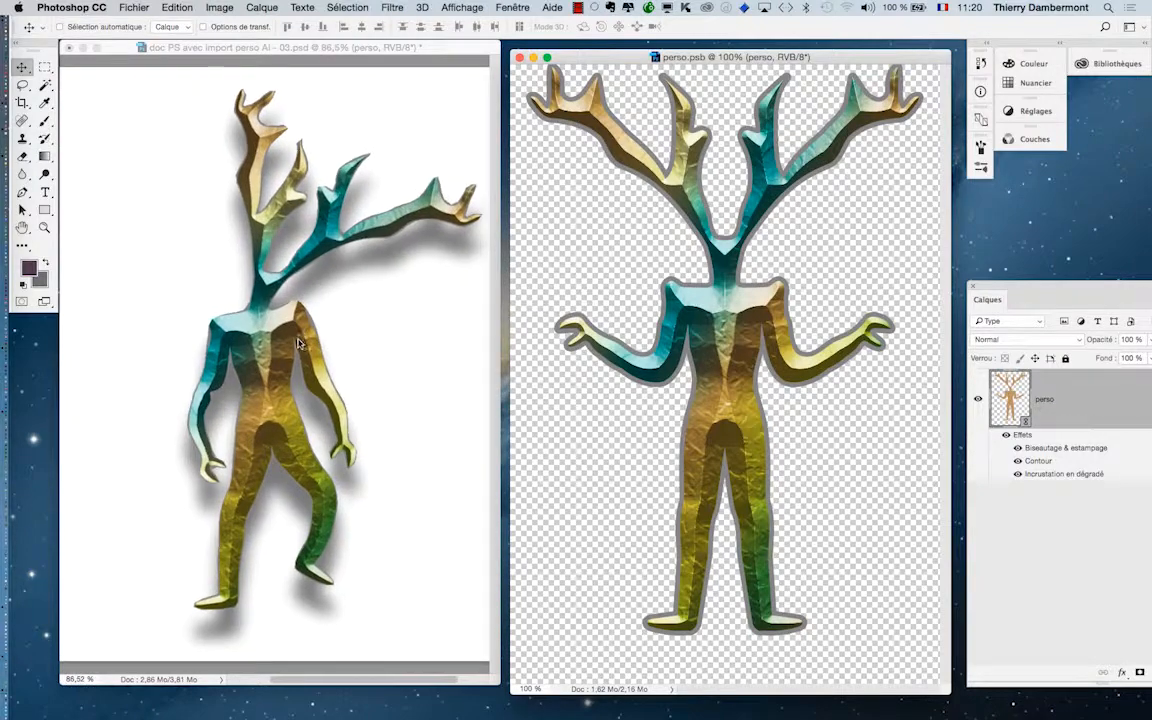
{"action": "scroll", "coordinate": [303, 360], "scroll_direction": "up", "scroll_amount": 4}
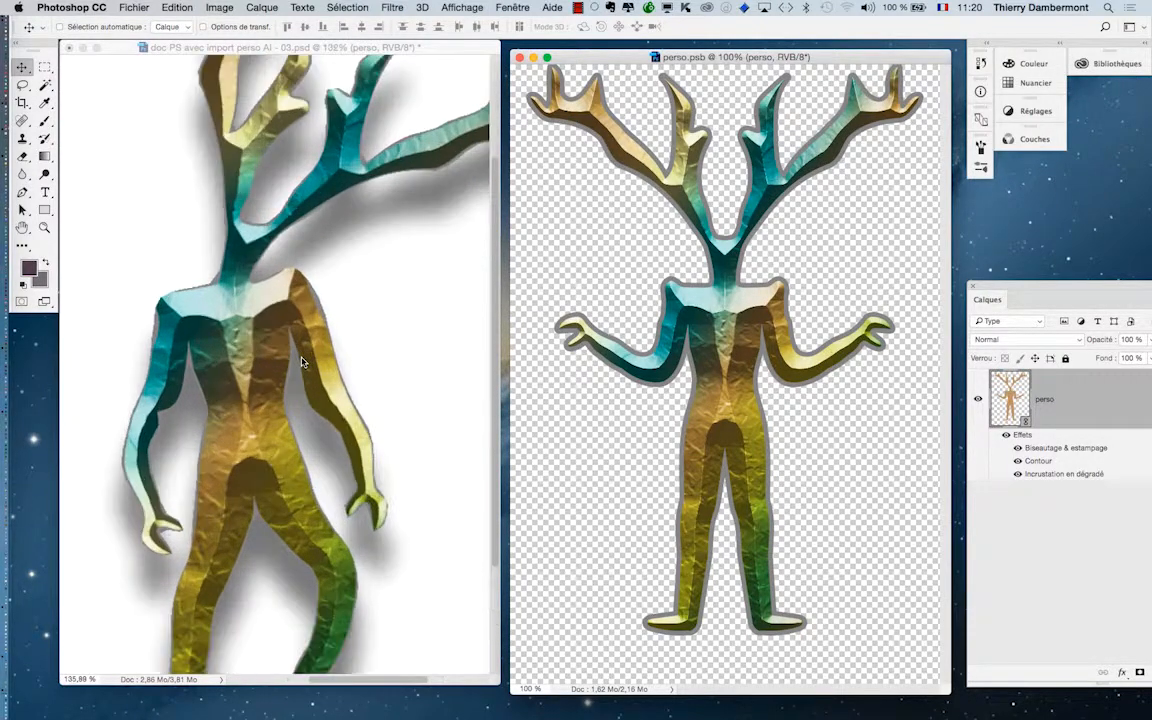
{"action": "scroll", "coordinate": [303, 358], "scroll_direction": "down", "scroll_amount": 2}
{"action": "scroll", "coordinate": [303, 358], "scroll_direction": "down", "scroll_amount": 3}
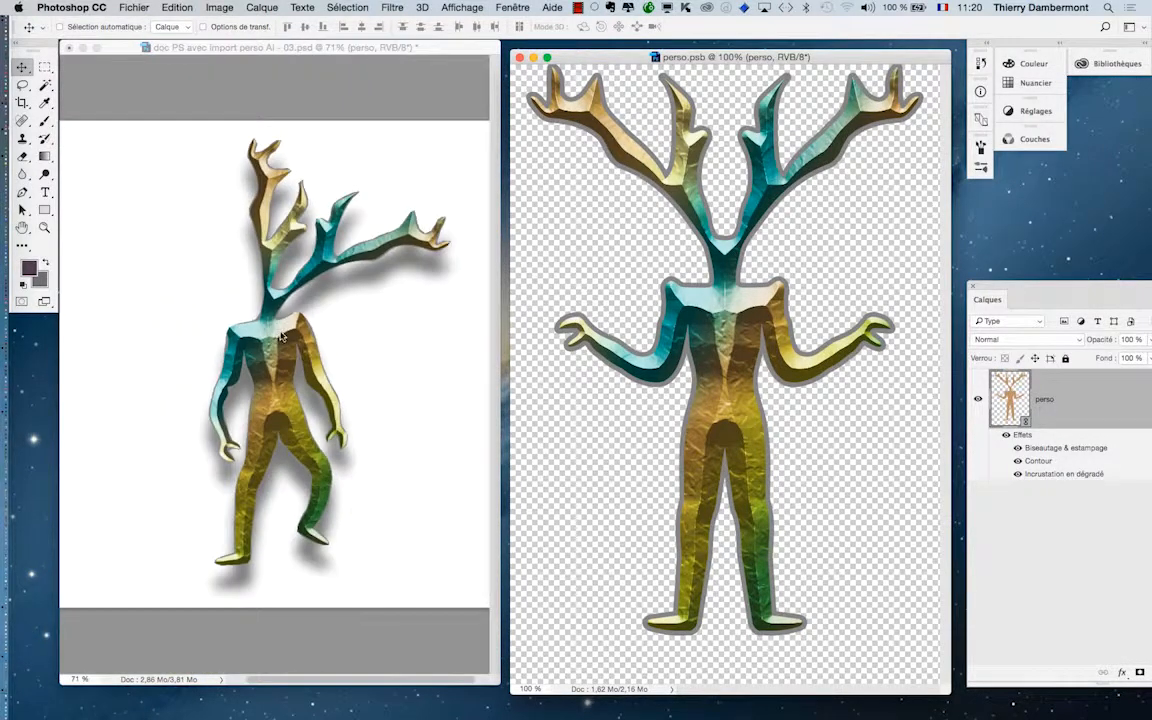
Step: Start saving perso.psb as a new file, widen the save dialog and choose the Photoshop format
{"action": "left_click", "coordinate": [136, 8]}
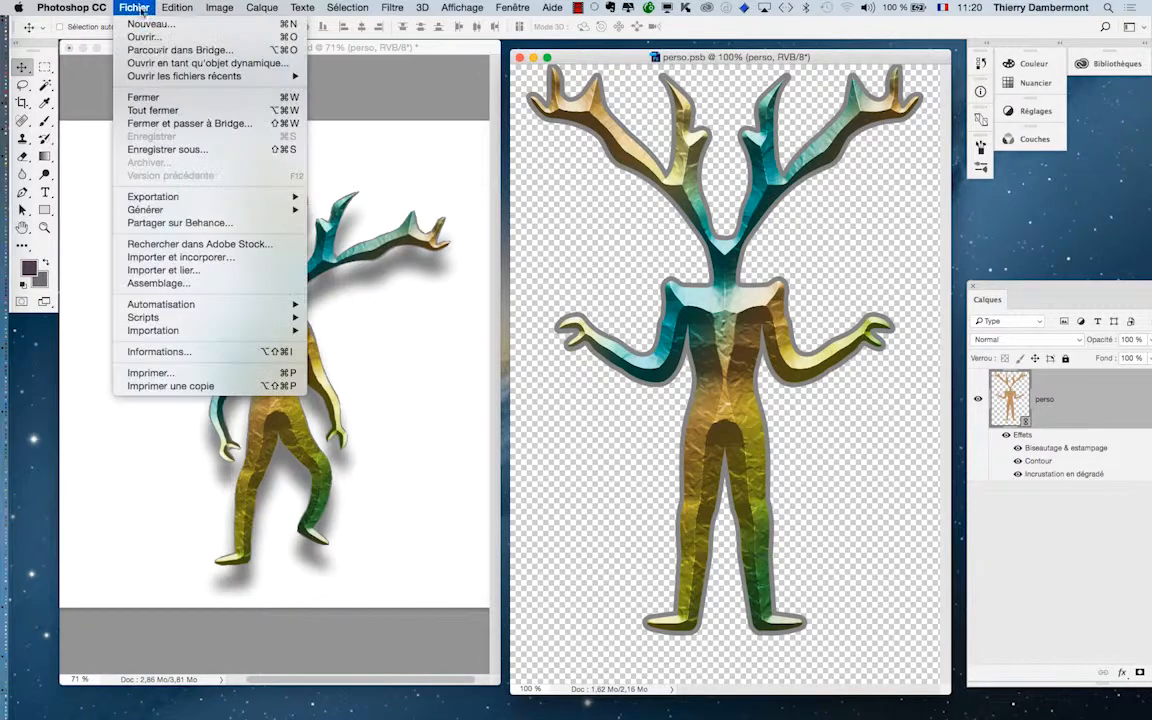
{"action": "left_click", "coordinate": [183, 150]}
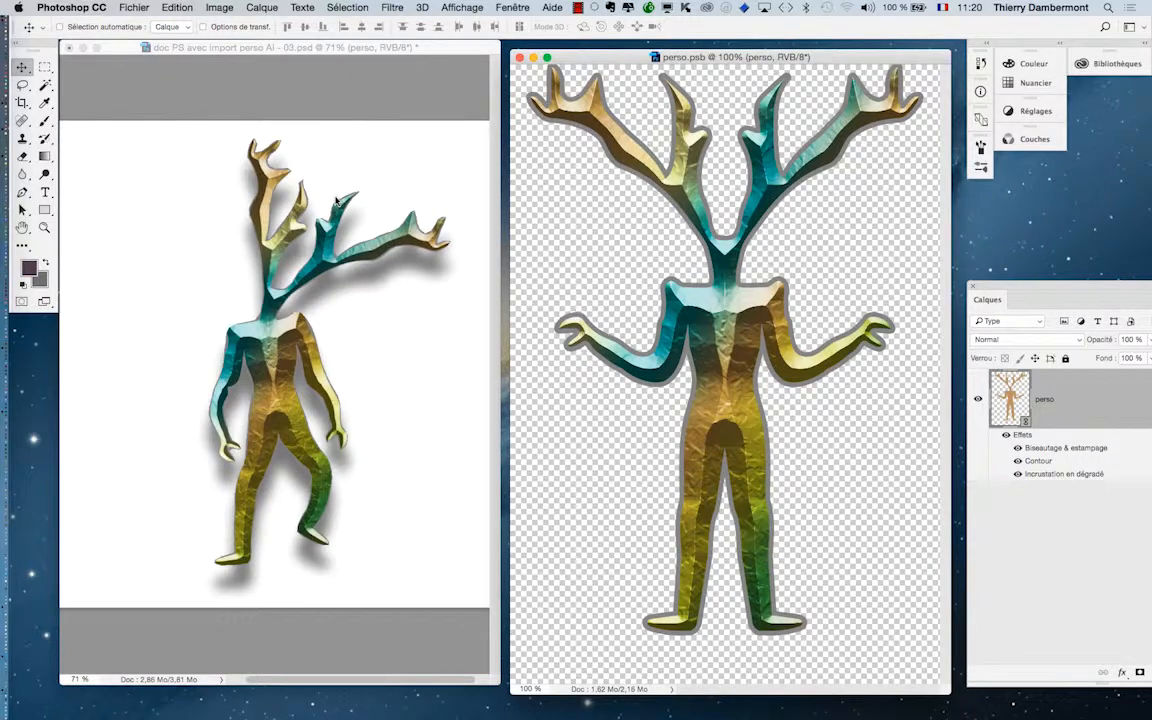
{"action": "key", "text": "super+shift+s"}
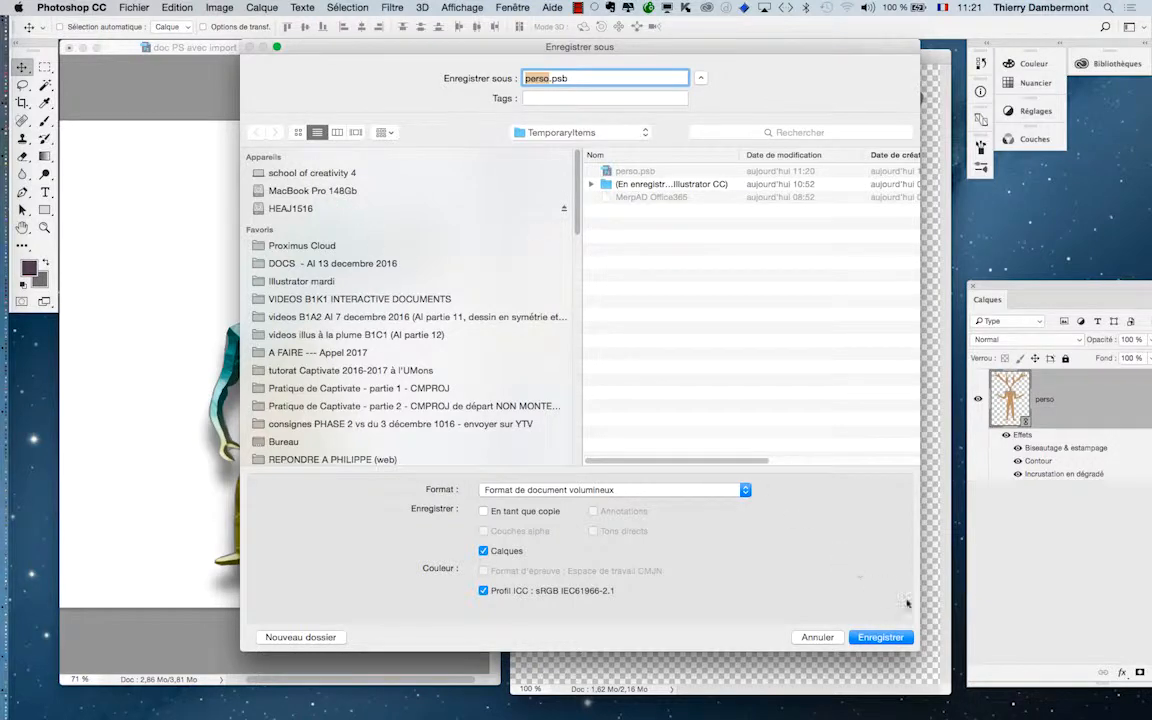
{"action": "left_click_drag", "start_coordinate": [913, 650], "coordinate": [1068, 558]}
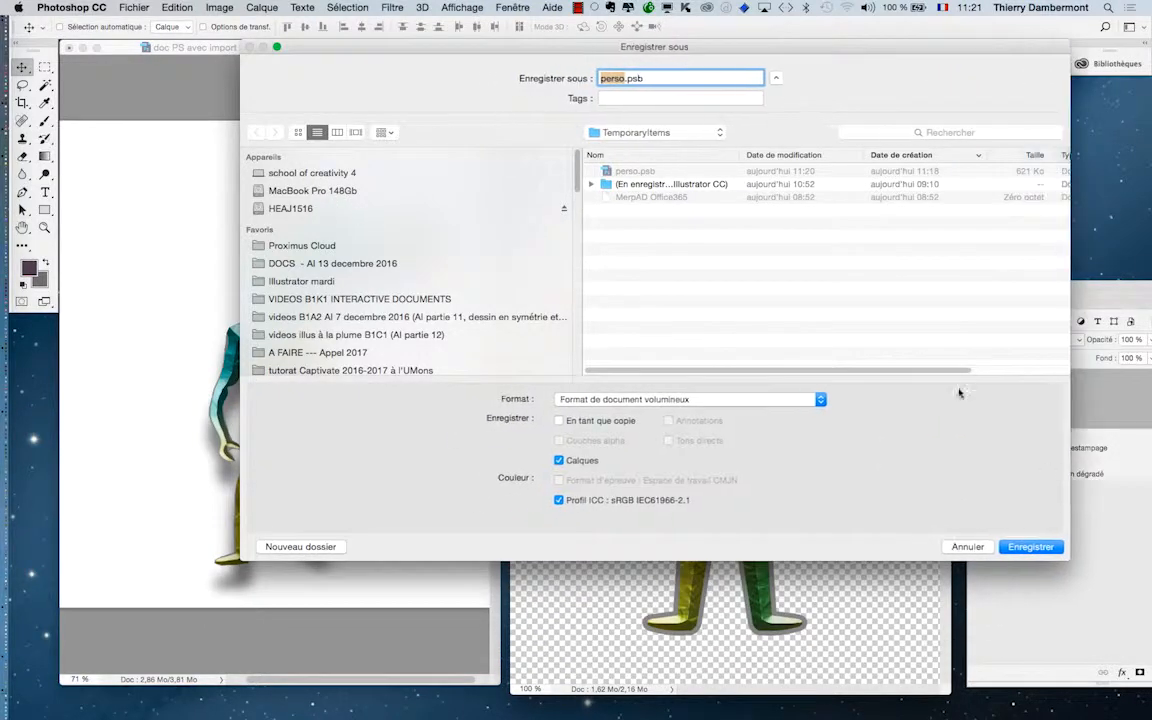
{"action": "left_click", "coordinate": [635, 399]}
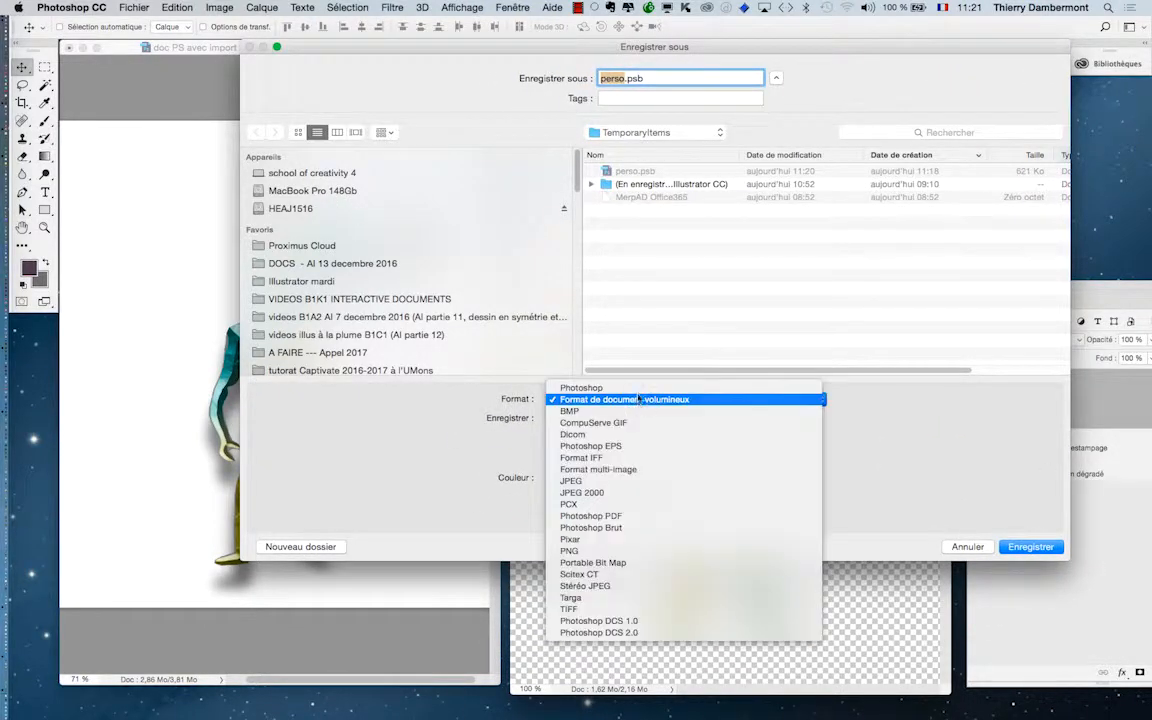
{"action": "left_click", "coordinate": [620, 370]}
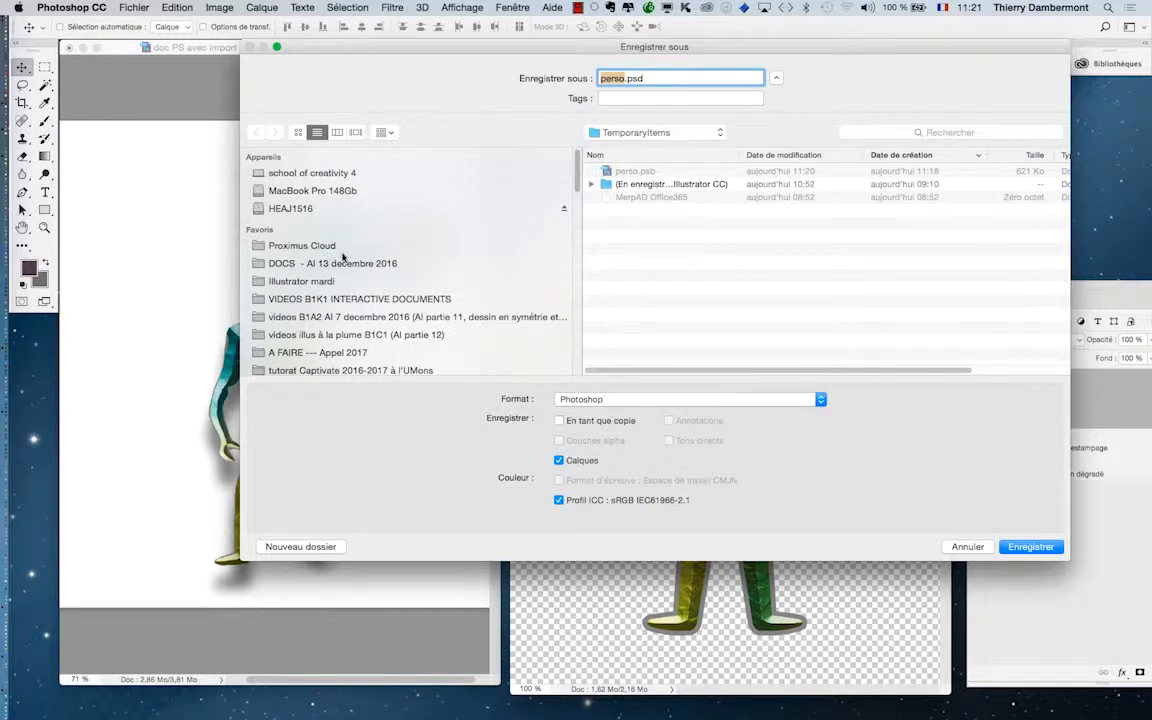
Step: Save the file as perso.psd in the DOCS - AI 13 decembre 2016 folder and move the layers panel back over the document
{"action": "left_click", "coordinate": [337, 283]}
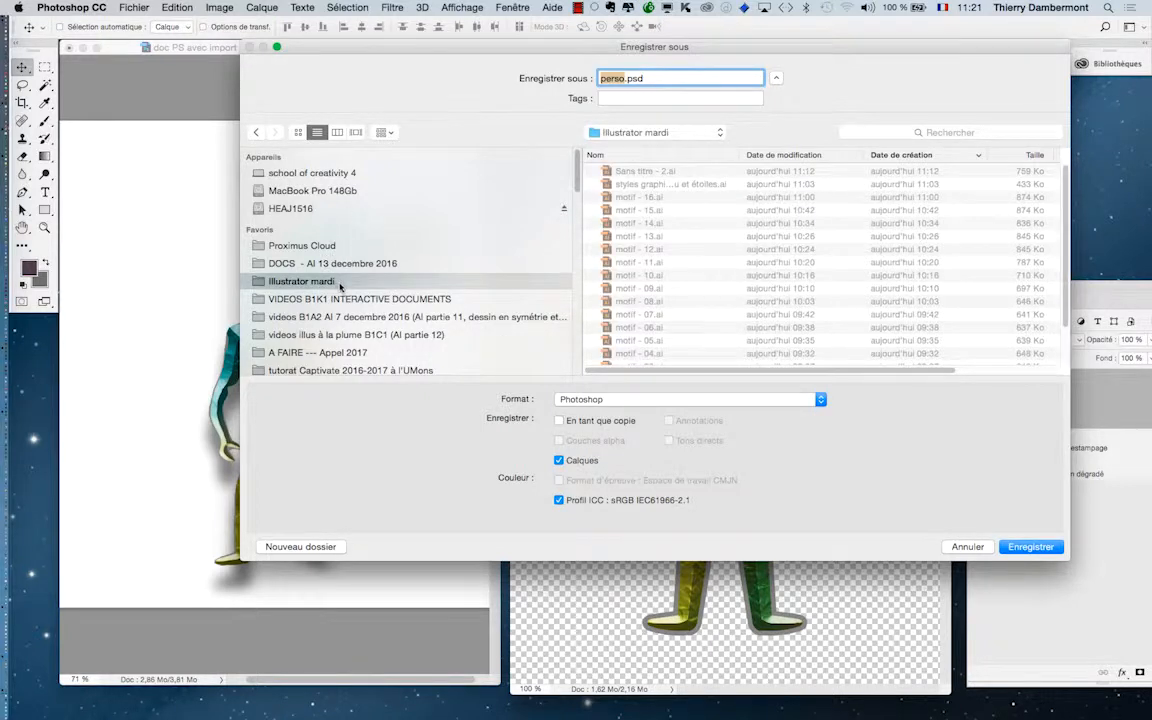
{"action": "scroll", "coordinate": [753, 313], "scroll_direction": "down", "scroll_amount": 3}
{"action": "scroll", "coordinate": [753, 315], "scroll_direction": "up", "scroll_amount": 3}
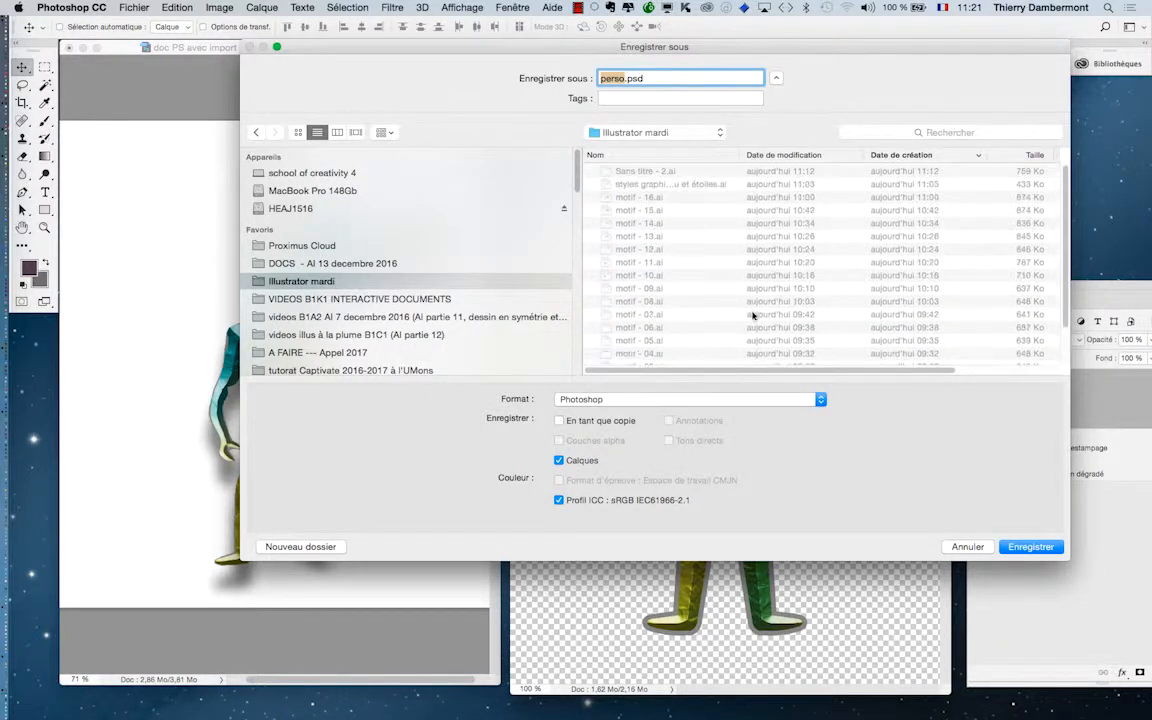
{"action": "left_click", "coordinate": [312, 263]}
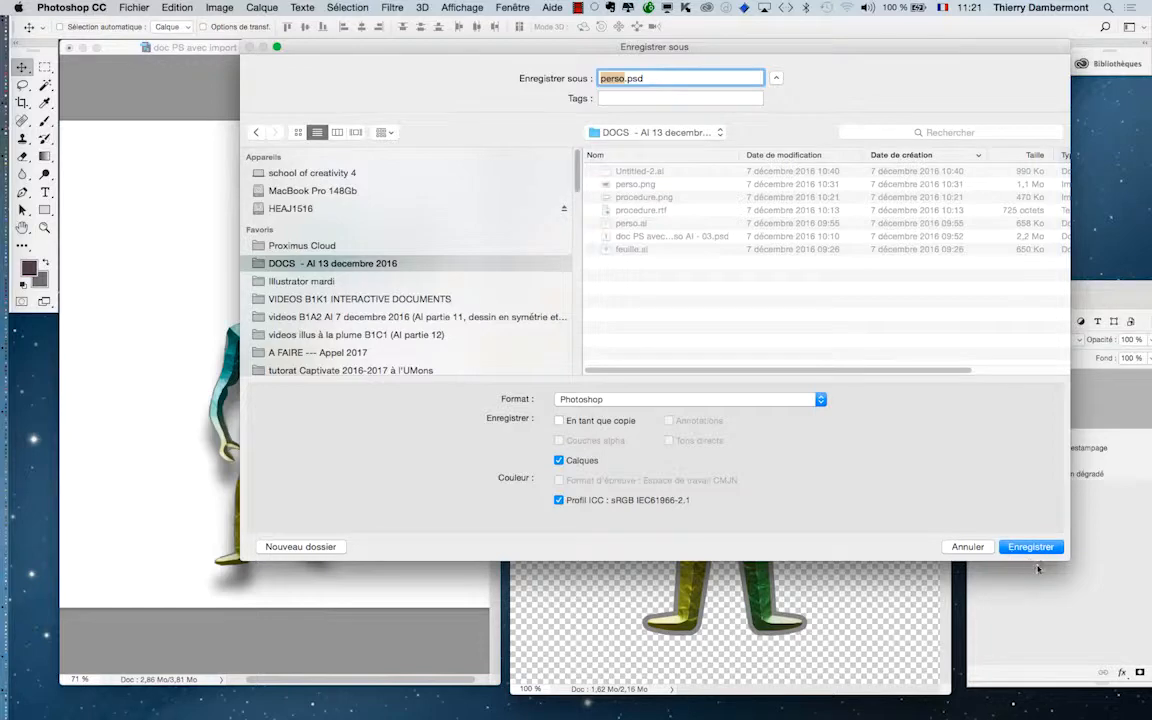
{"action": "key", "text": "Return"}
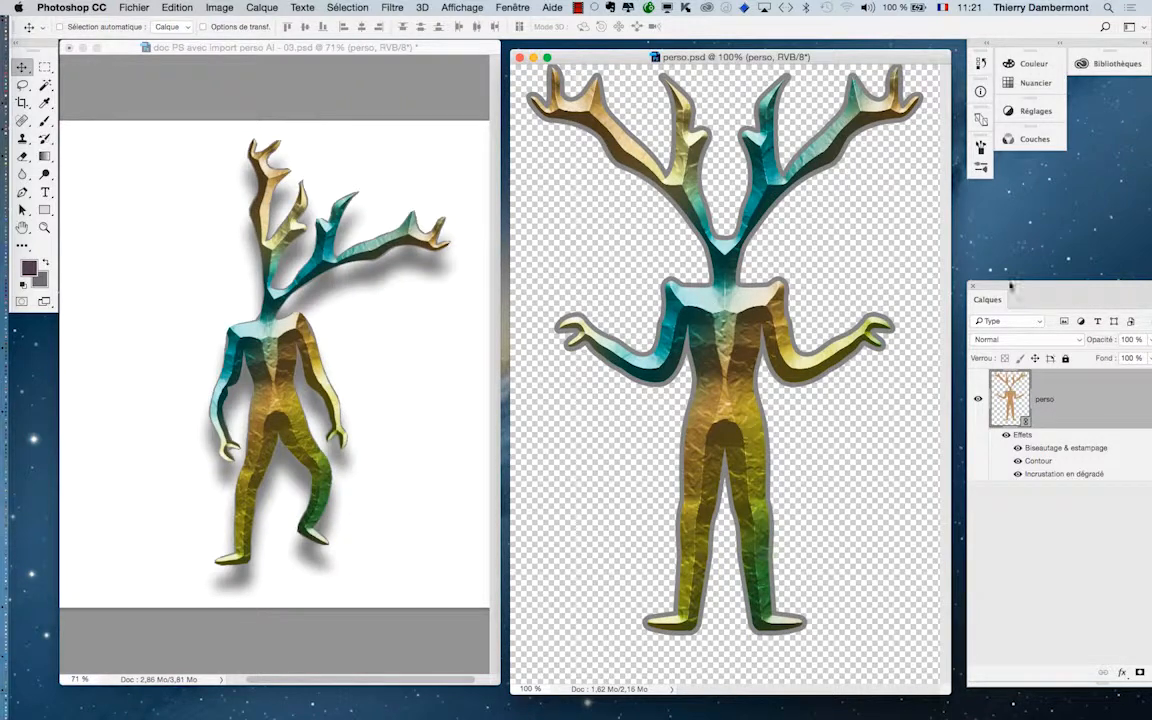
{"action": "left_click_drag", "start_coordinate": [1010, 286], "coordinate": [829, 222]}
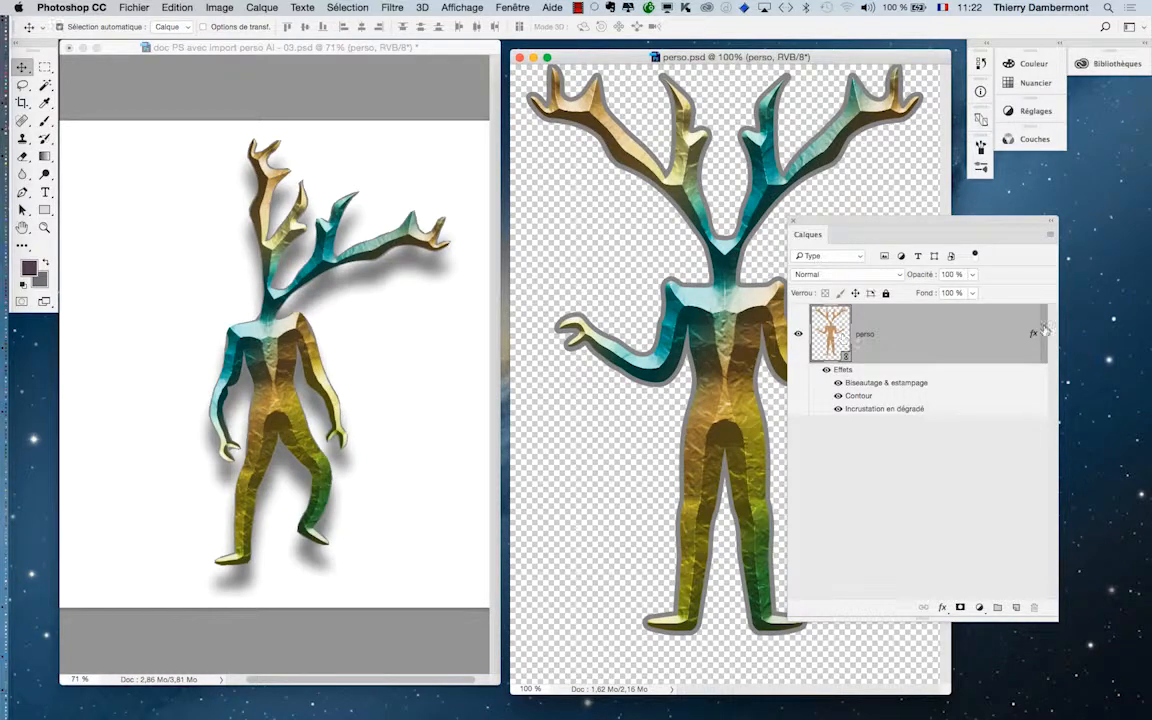
Step: Switch to the Finder and open procedure.rtf from the DOCS folder, with its window fitted to the screen
{"action": "key", "text": "super+Tab"}
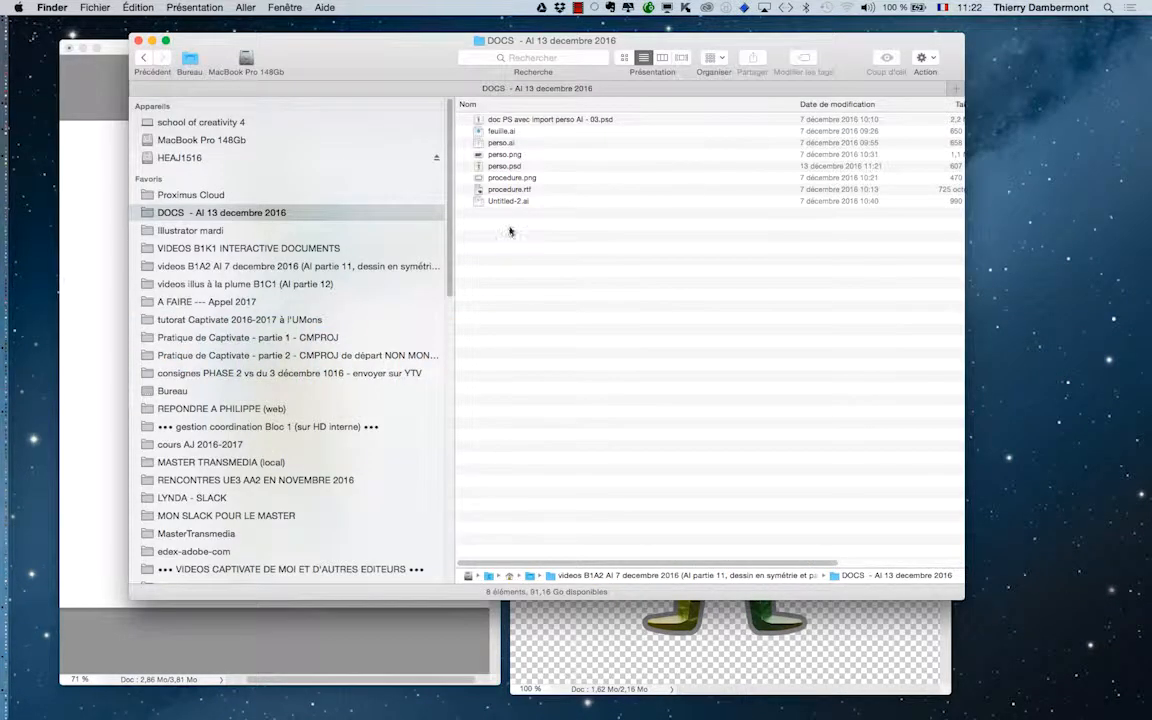
{"action": "left_click", "coordinate": [518, 190]}
{"action": "double_click", "coordinate": [518, 190]}
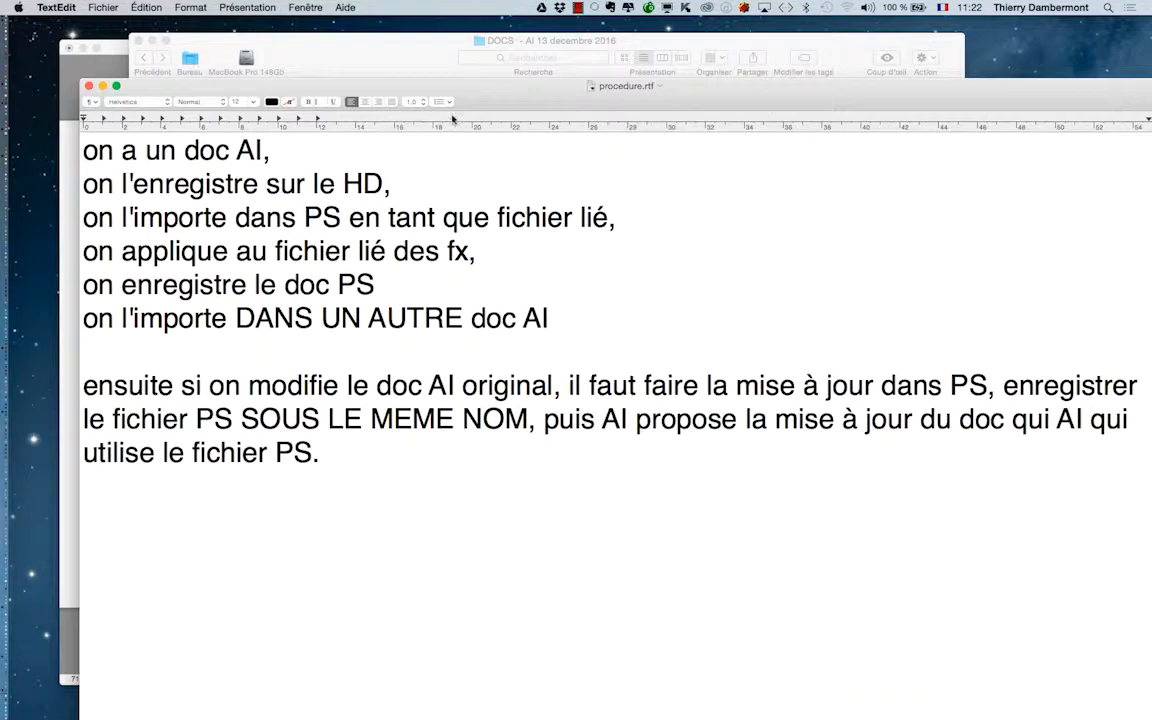
{"action": "double_click", "coordinate": [405, 88]}
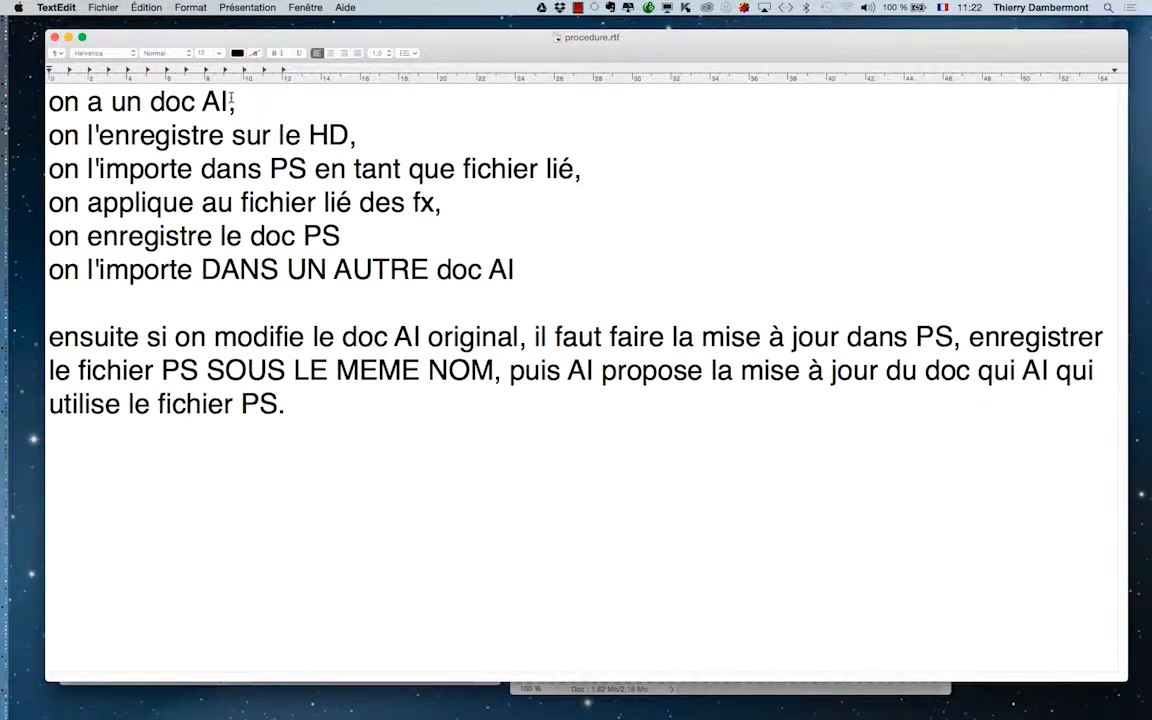
Step: Highlight the procedure's lines one by one, from saving the AI document to disk through importing the PS document into another AI document
{"action": "left_click_drag", "start_coordinate": [230, 104], "coordinate": [342, 142]}
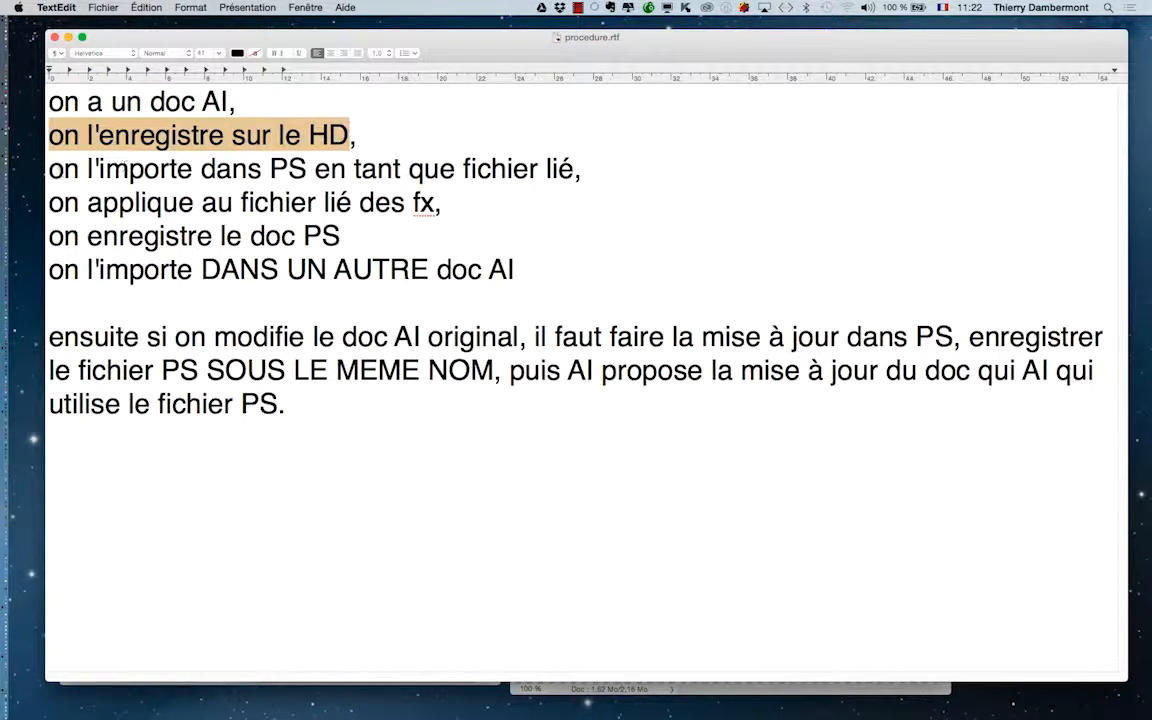
{"action": "left_click_drag", "start_coordinate": [49, 168], "coordinate": [575, 168]}
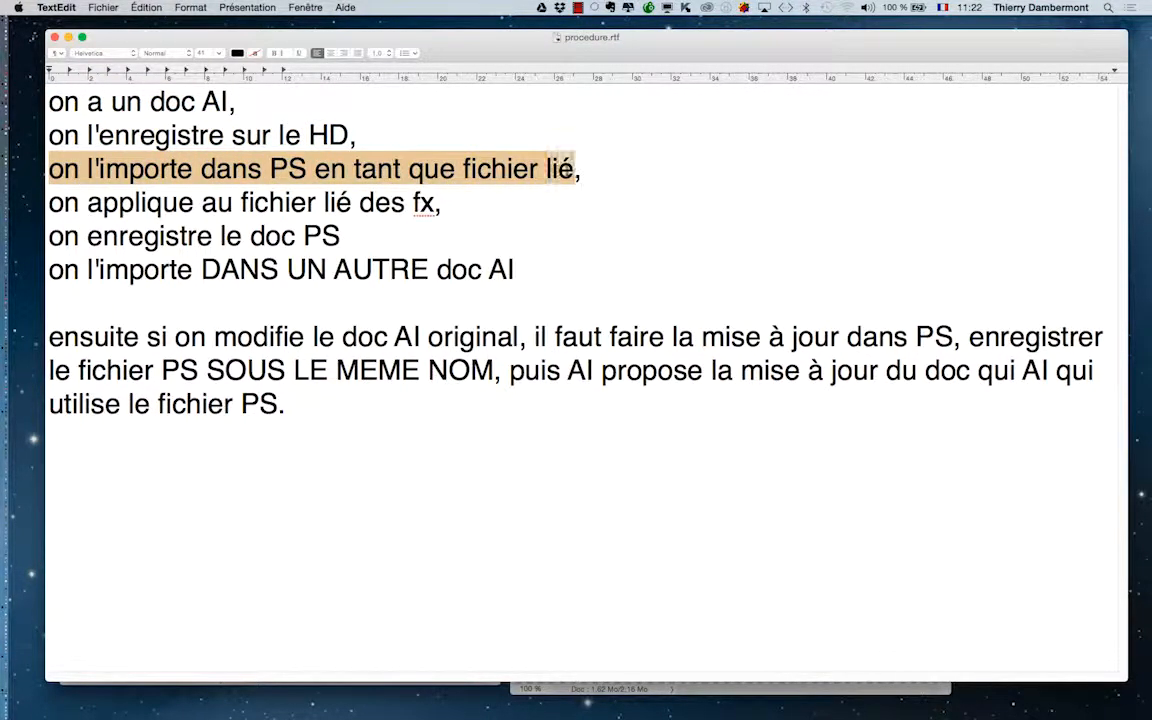
{"action": "left_click_drag", "start_coordinate": [50, 200], "coordinate": [435, 202]}
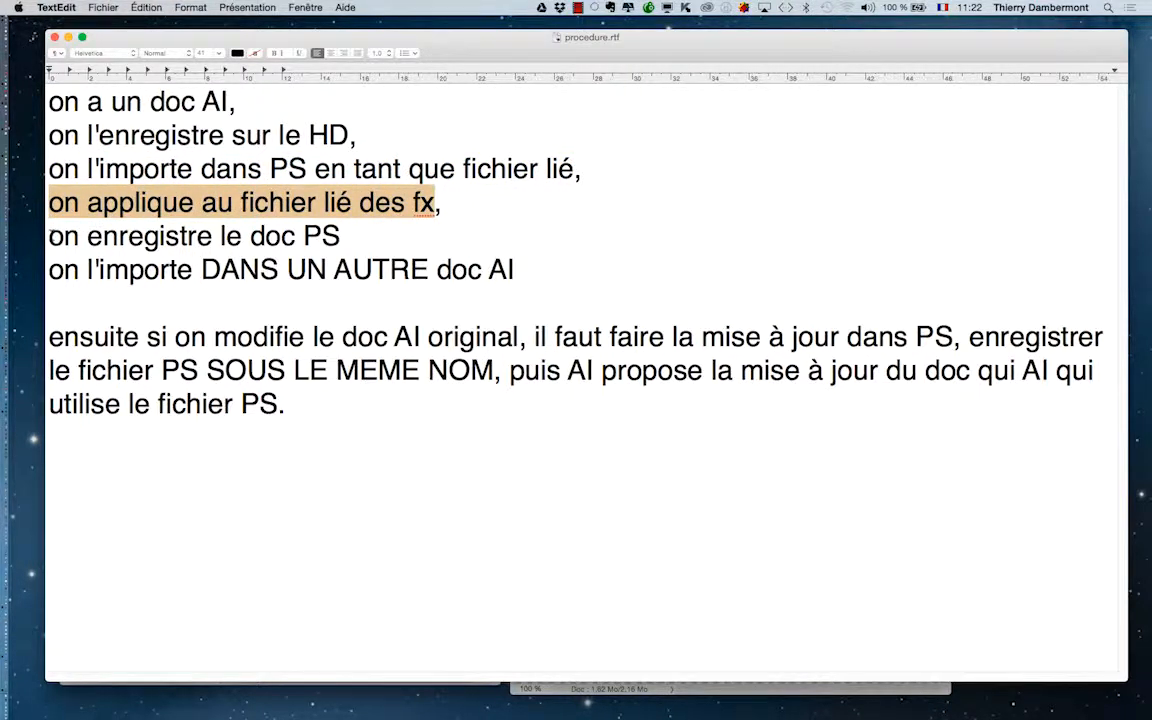
{"action": "left_click_drag", "start_coordinate": [49, 236], "coordinate": [336, 236]}
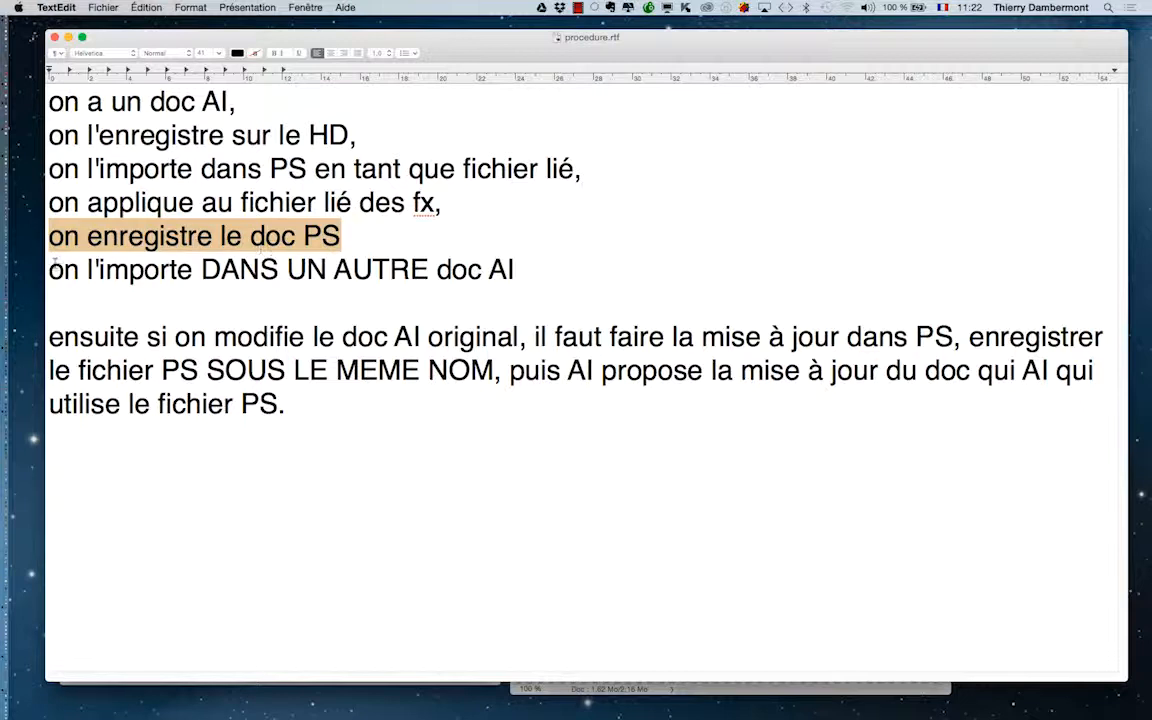
{"action": "left_click_drag", "start_coordinate": [49, 269], "coordinate": [514, 270]}
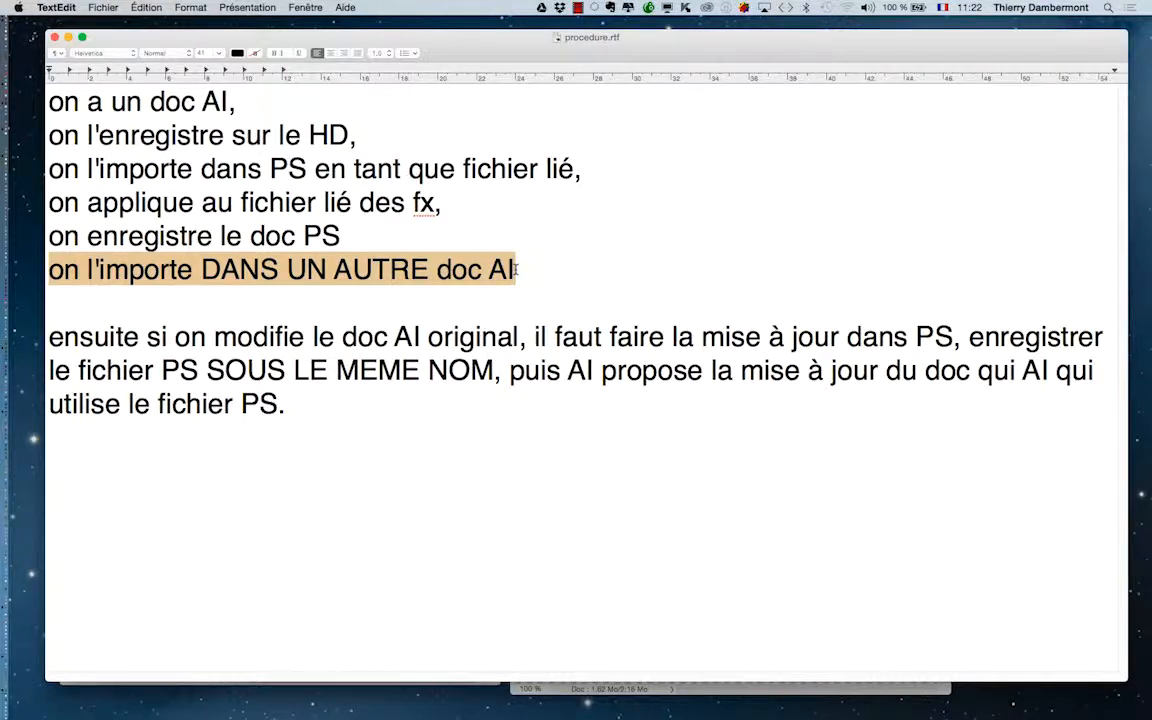
Step: Switch to Photoshop to examine the perso.psd smart object layer against the procedure, and return to the notes in TextEdit
{"action": "key", "text": "super+Tab"}
{"action": "left_click", "coordinate": [300, 350]}
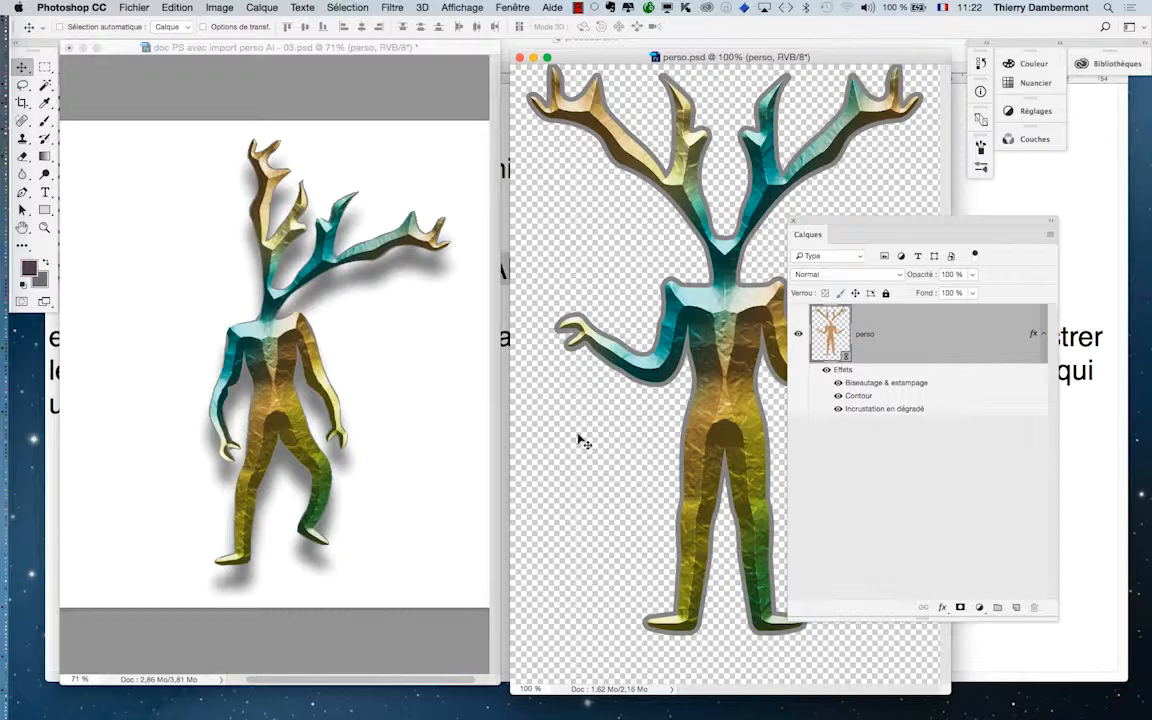
{"action": "key", "text": "super+Tab"}
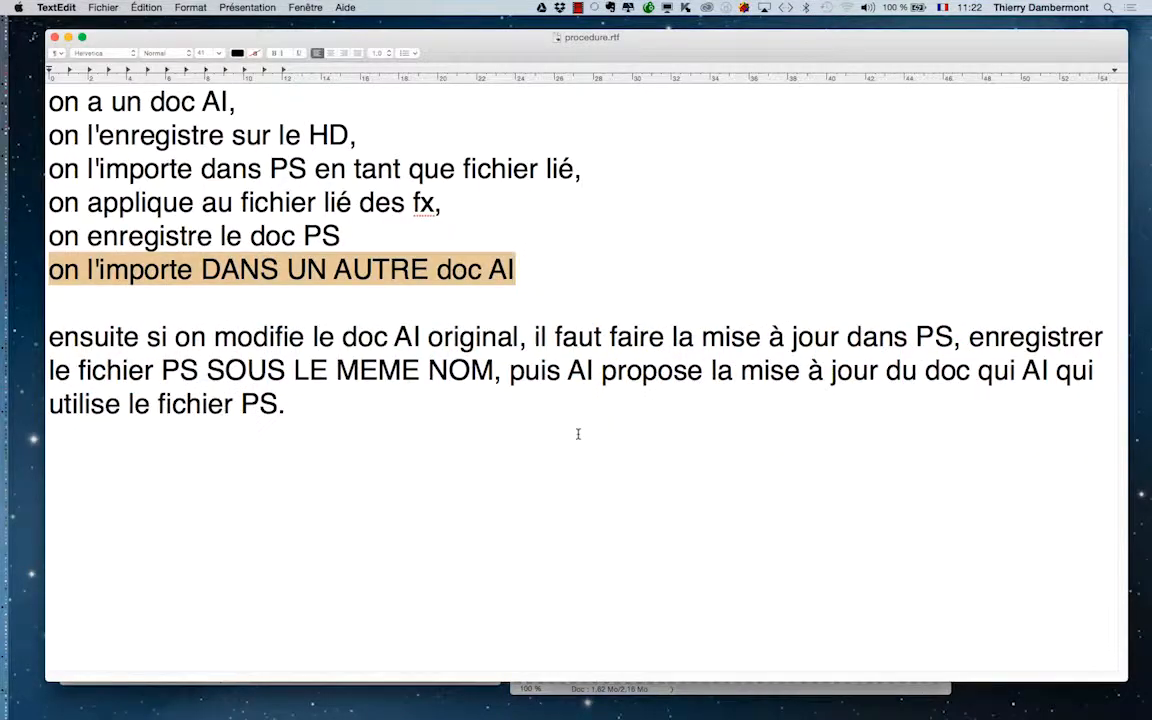
{"action": "key", "text": "super+Tab"}
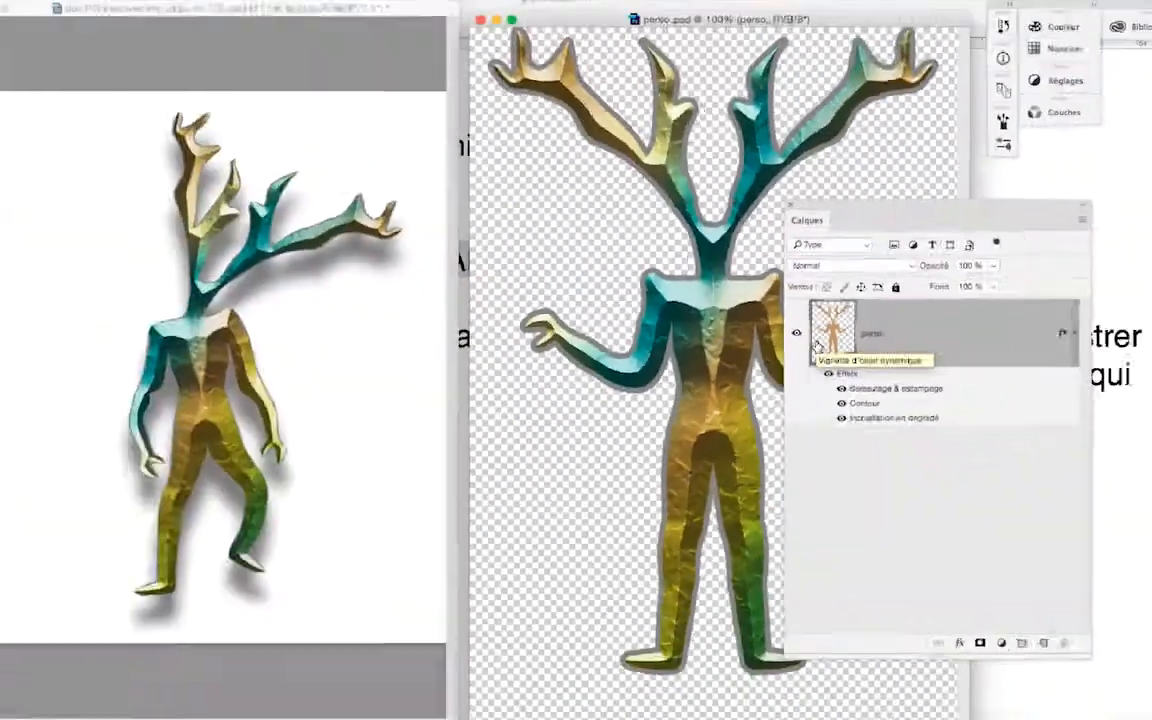
{"action": "key", "text": "super+Tab"}
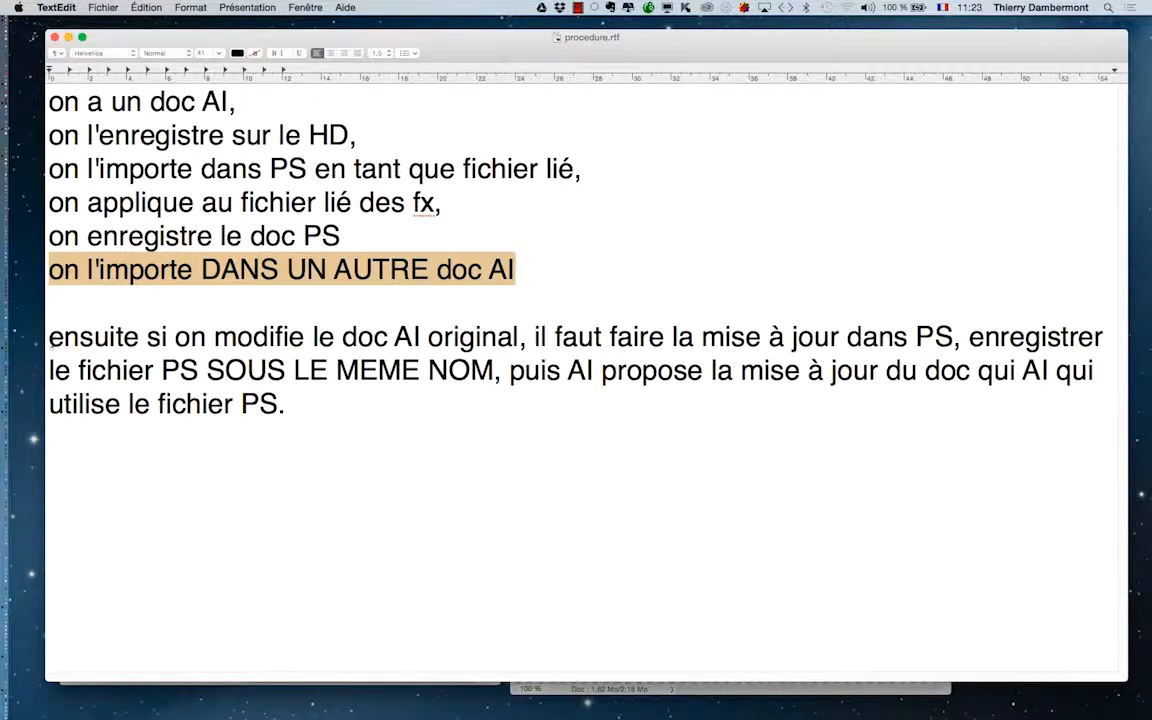
Step: Highlight the procedure's last paragraph part by part, from modifying the original AI document to updating the AI document that uses the PS file
{"action": "left_click_drag", "start_coordinate": [49, 337], "coordinate": [537, 338]}
{"action": "left_click_drag", "start_coordinate": [703, 340], "coordinate": [643, 372]}
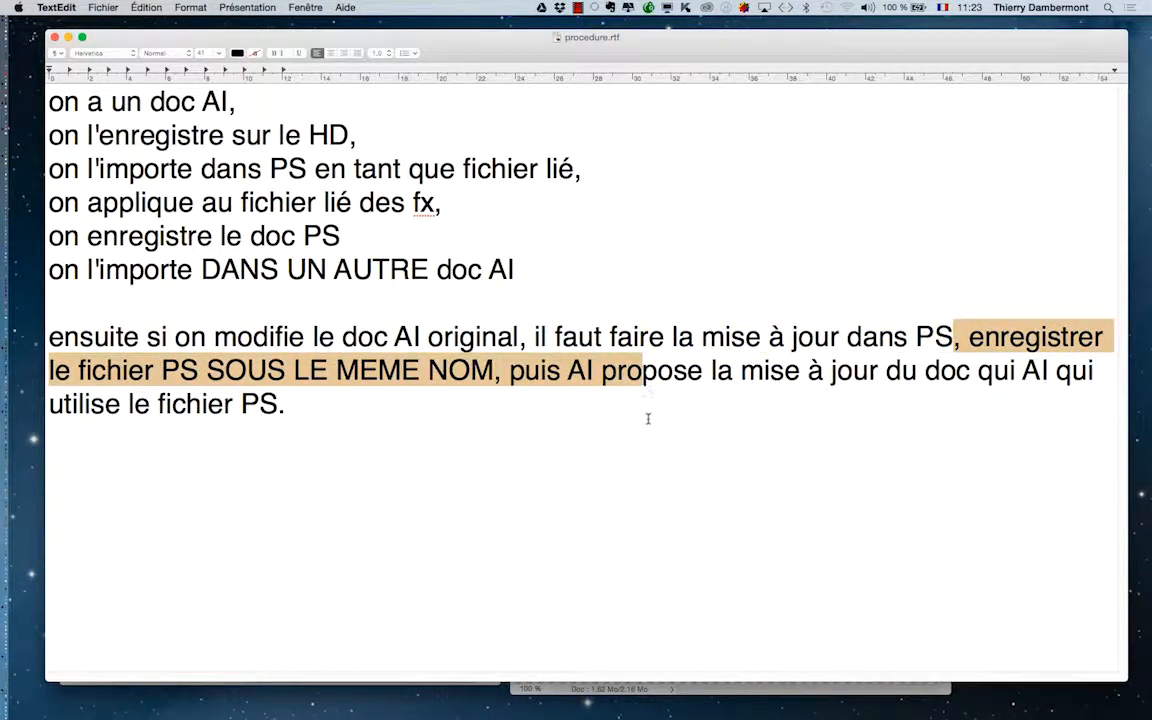
{"action": "left_click_drag", "start_coordinate": [520, 340], "coordinate": [375, 339]}
{"action": "left_click", "coordinate": [994, 338]}
{"action": "left_click_drag", "start_coordinate": [994, 338], "coordinate": [824, 390]}
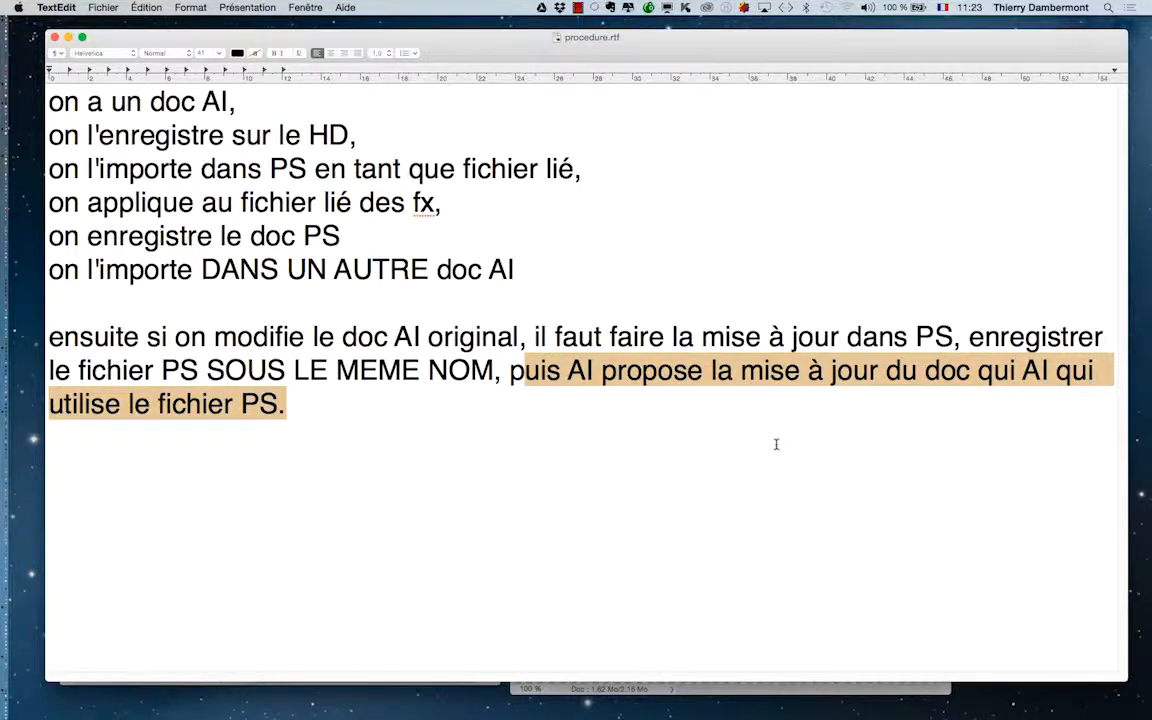
Step: Close procedure.rtf and both open Photoshop documents, saving the changes to doc PS avec import perso AI - 03.psd
{"action": "left_click", "coordinate": [54, 37]}
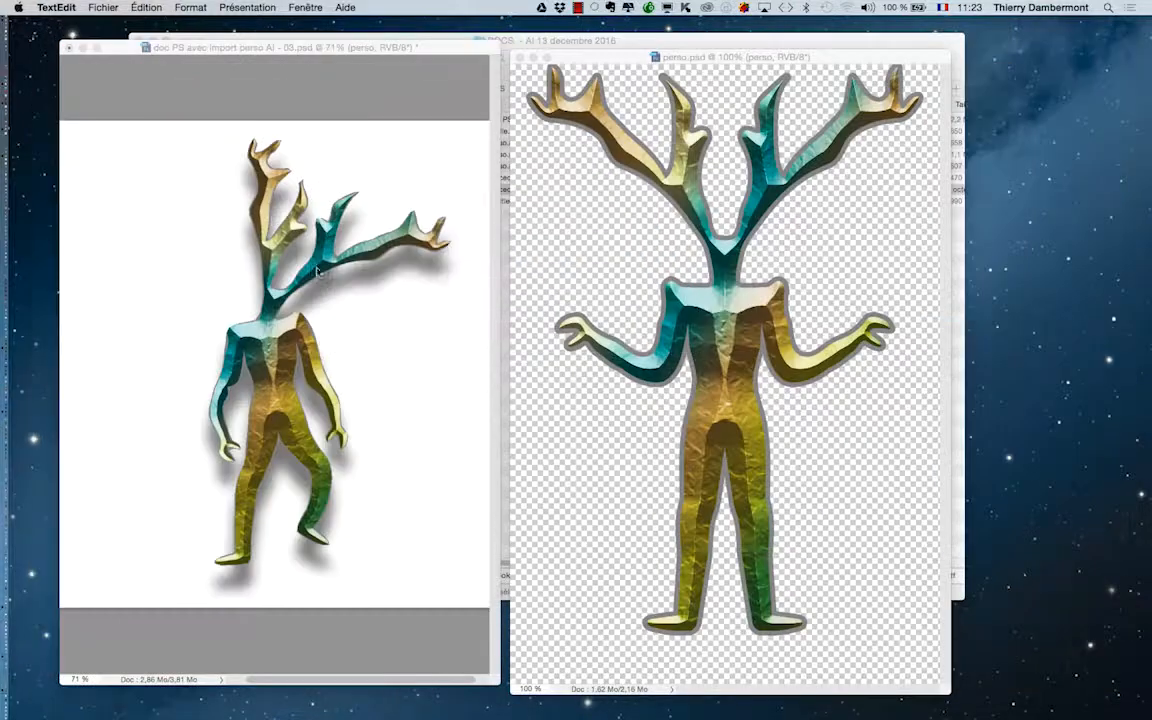
{"action": "left_click", "coordinate": [333, 84]}
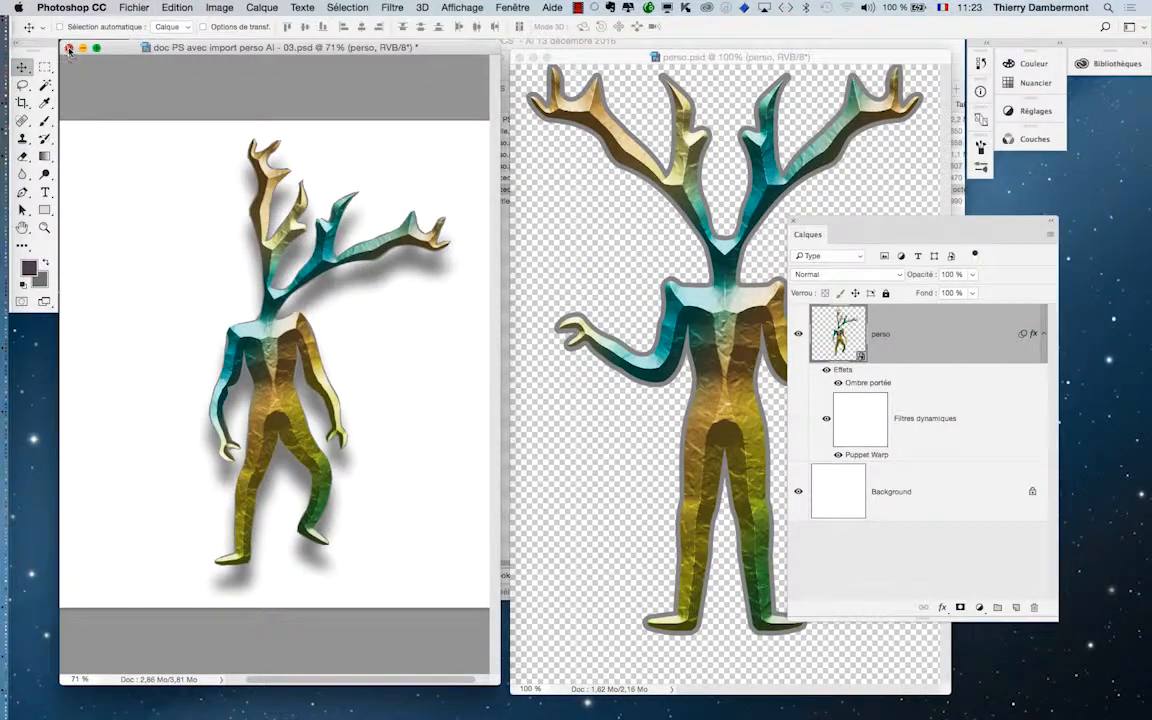
{"action": "key", "text": "super+q"}
{"action": "left_click", "coordinate": [715, 256]}
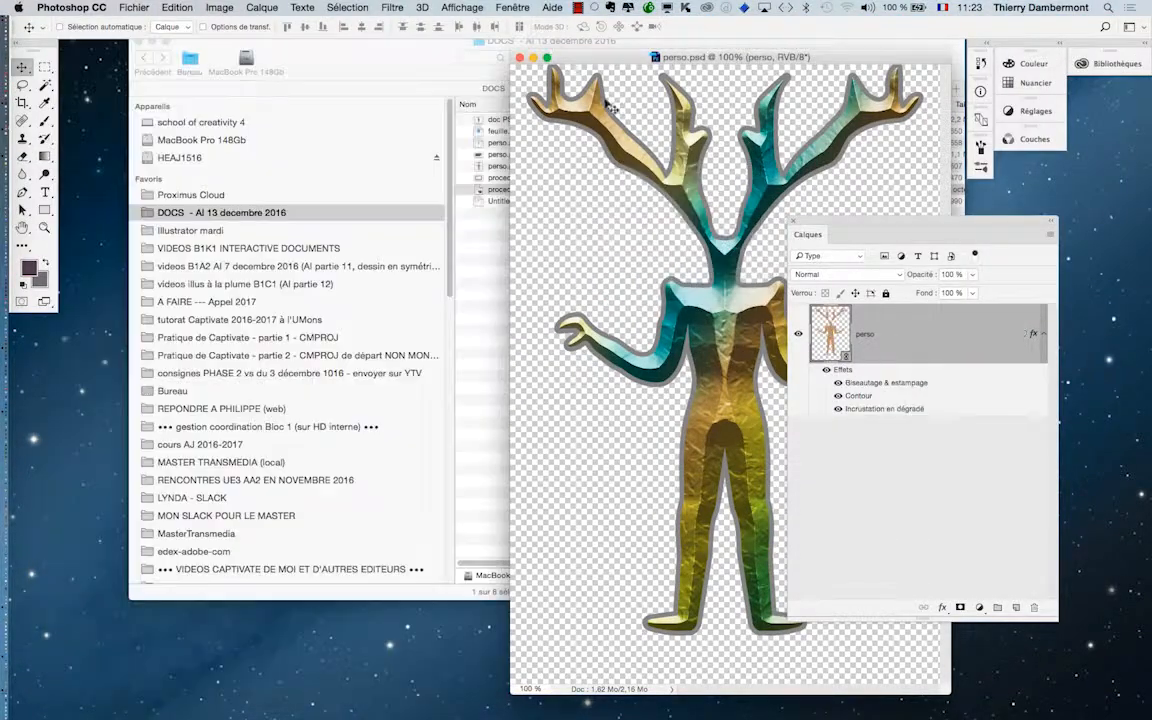
{"action": "left_click", "coordinate": [520, 58]}
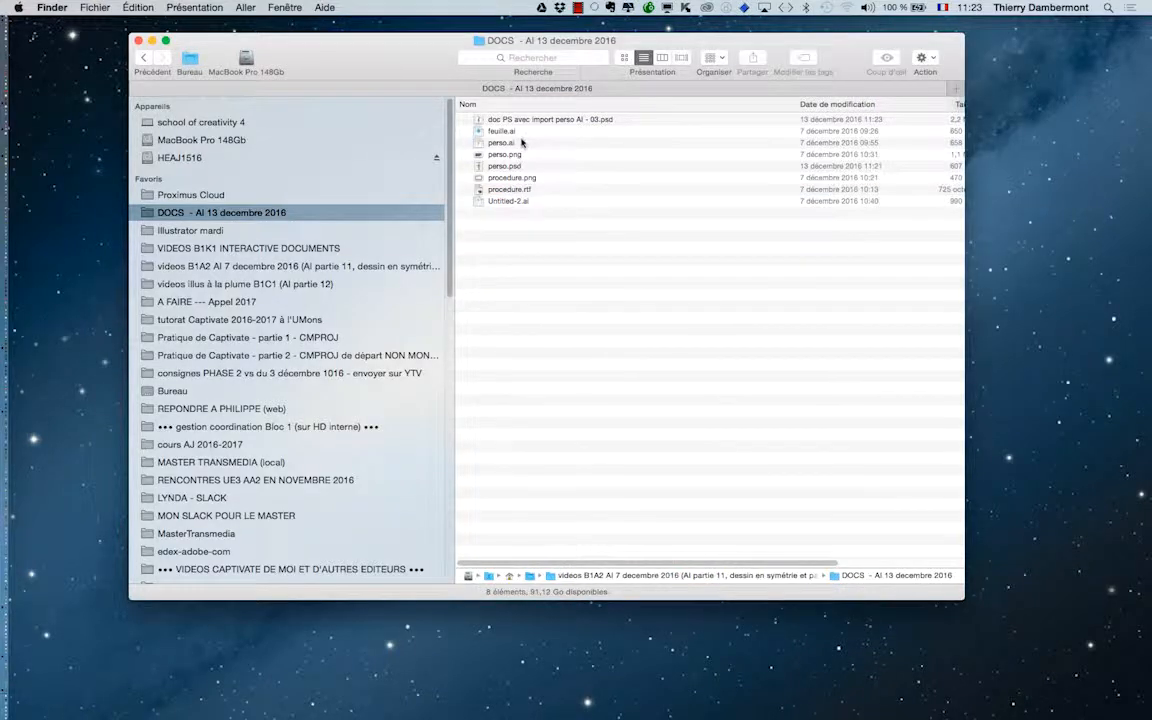